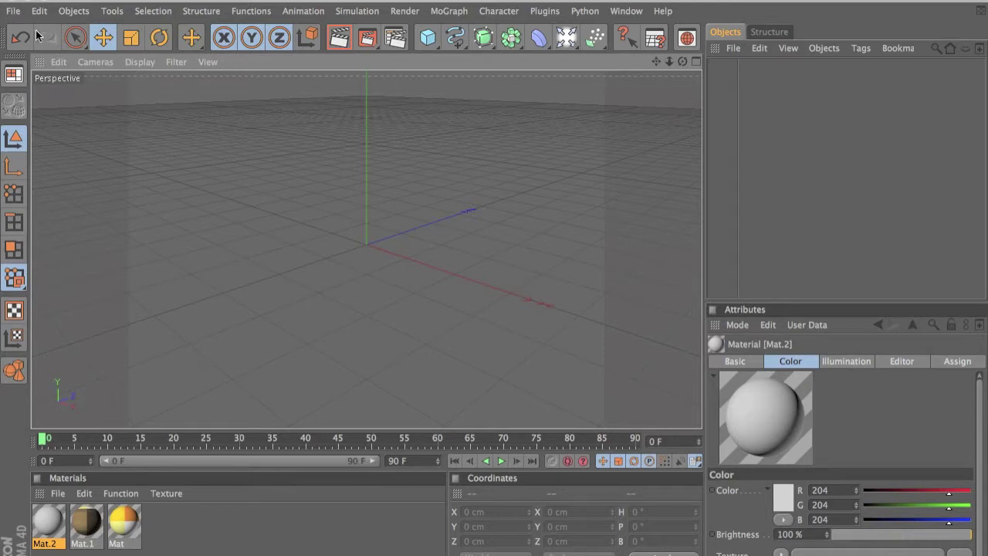
# Add a Floor object to the empty scene
pyautogui.moveTo(494, 284)
pyautogui.keyDown('alt'); pyautogui.mouseDown()
pyautogui.moveTo(484, 288)
pyautogui.moveTo(493, 289)
pyautogui.mouseUp(); pyautogui.keyUp('alt')
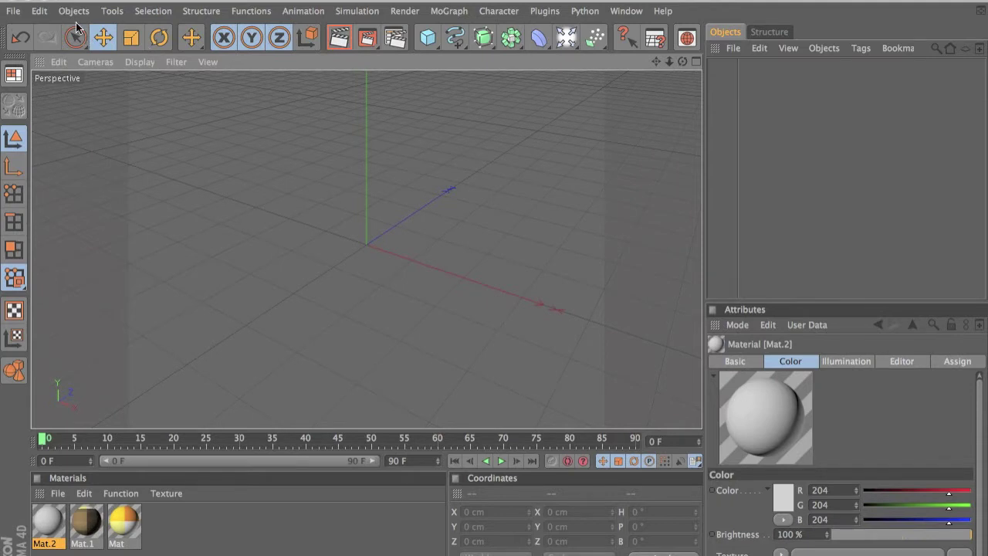
pyautogui.click(15, 12)
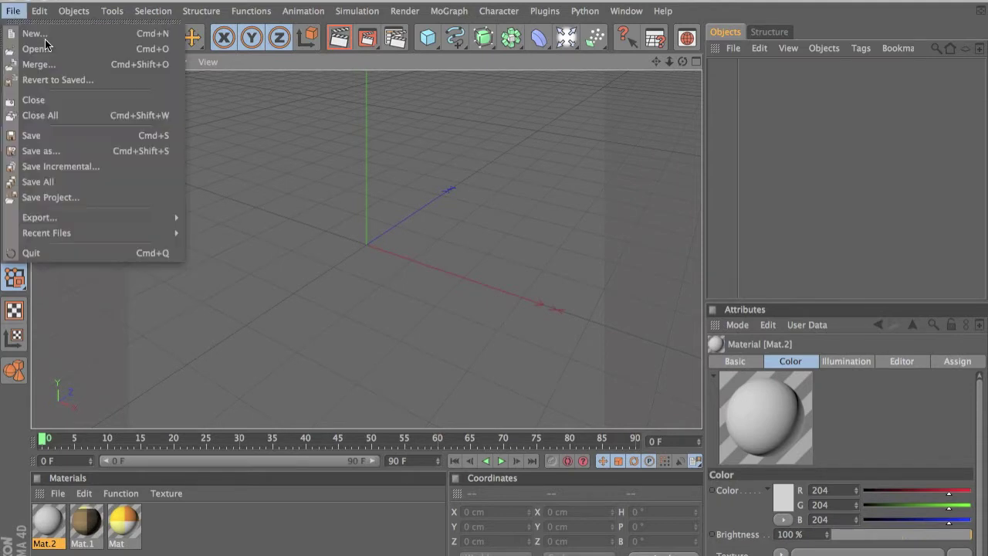
pyautogui.moveTo(35, 19)
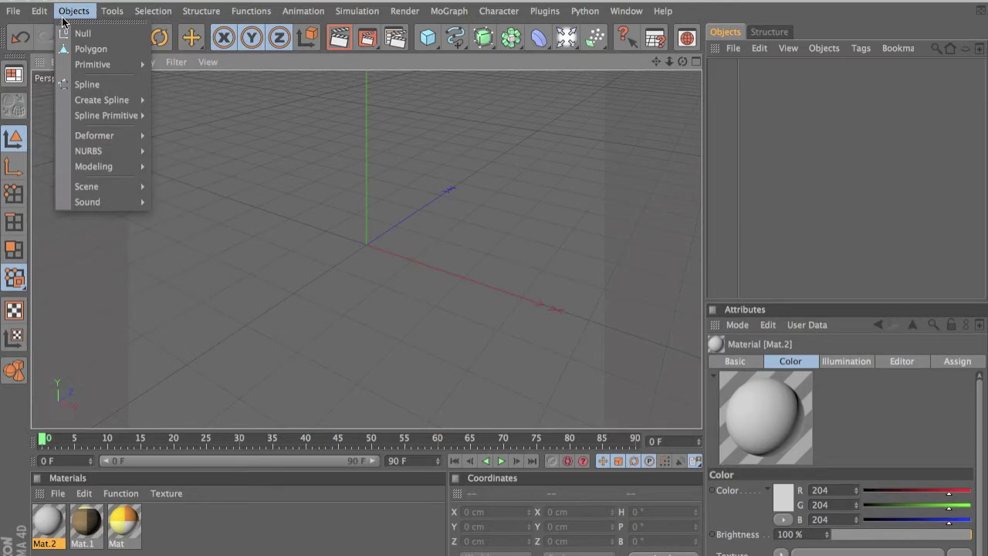
pyautogui.moveTo(112, 11)
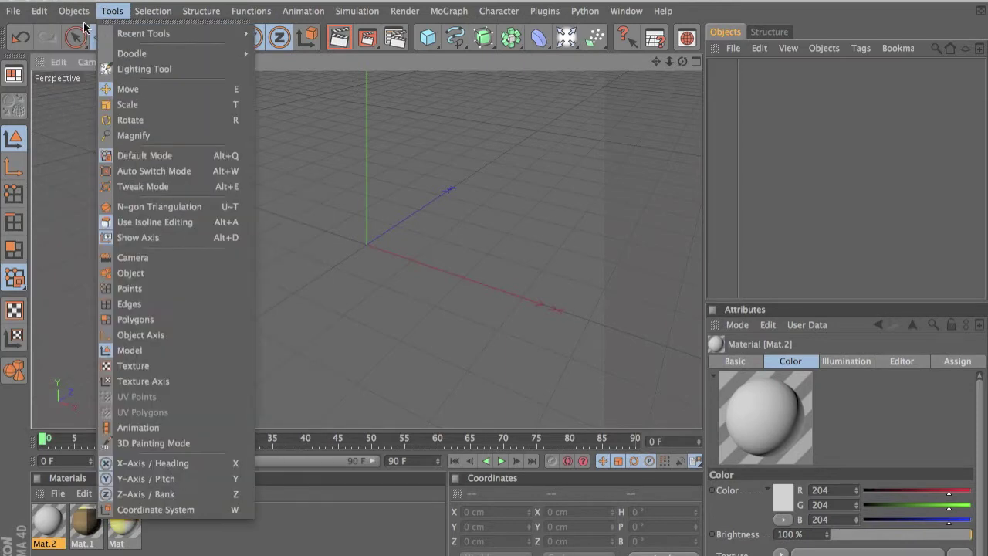
pyautogui.click(80, 14)
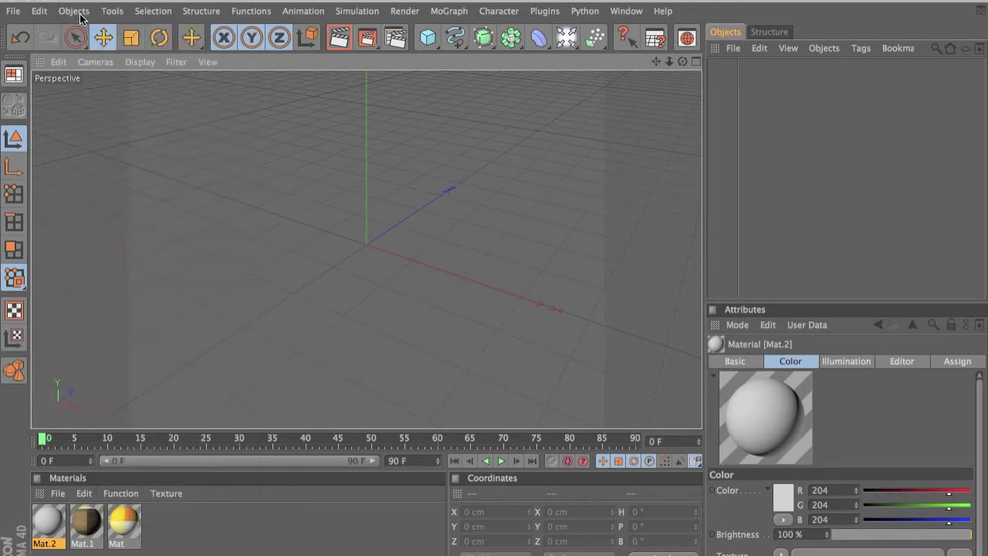
pyautogui.click(76, 12)
pyautogui.moveTo(121, 190)
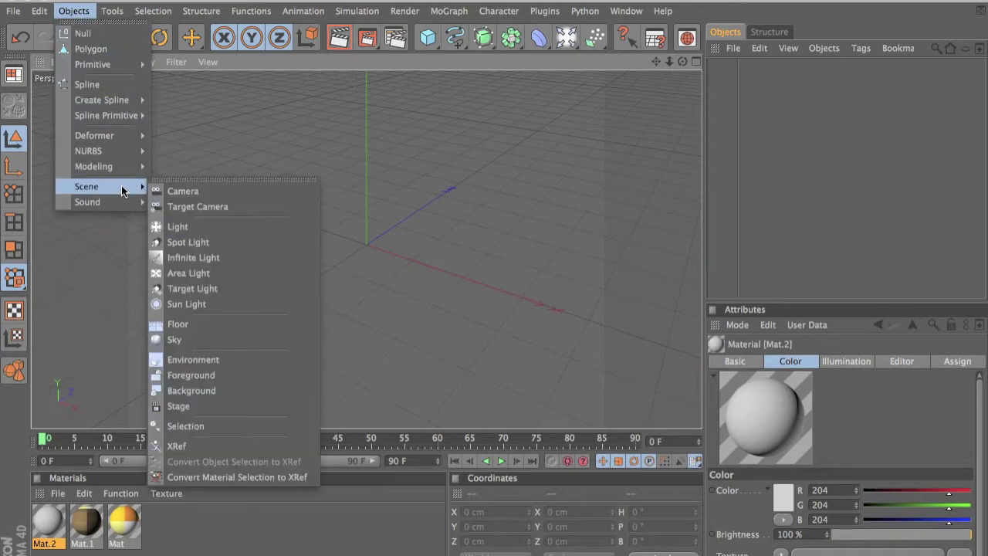
pyautogui.click(245, 321)
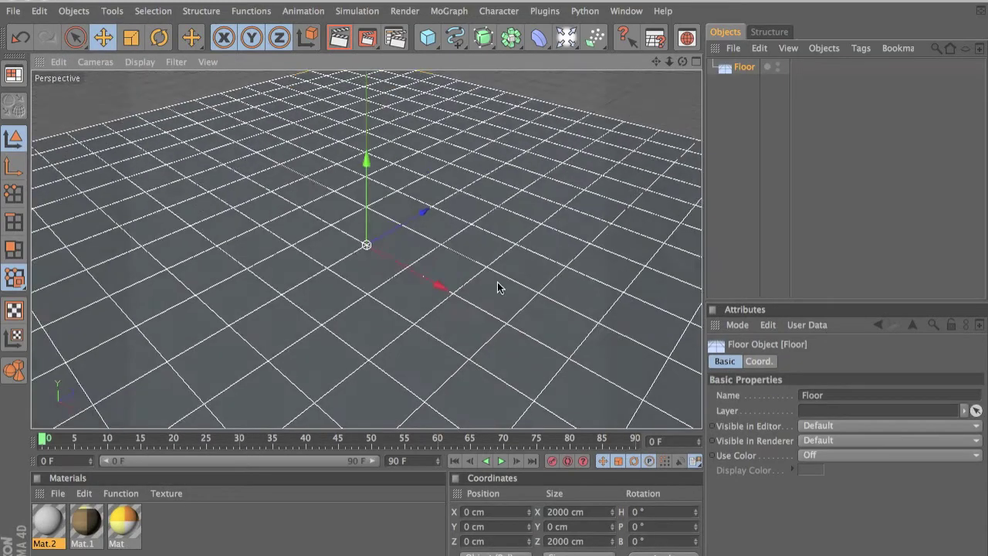
# Create a new material and disable its Specular channel
pyautogui.doubleClick(231, 516)
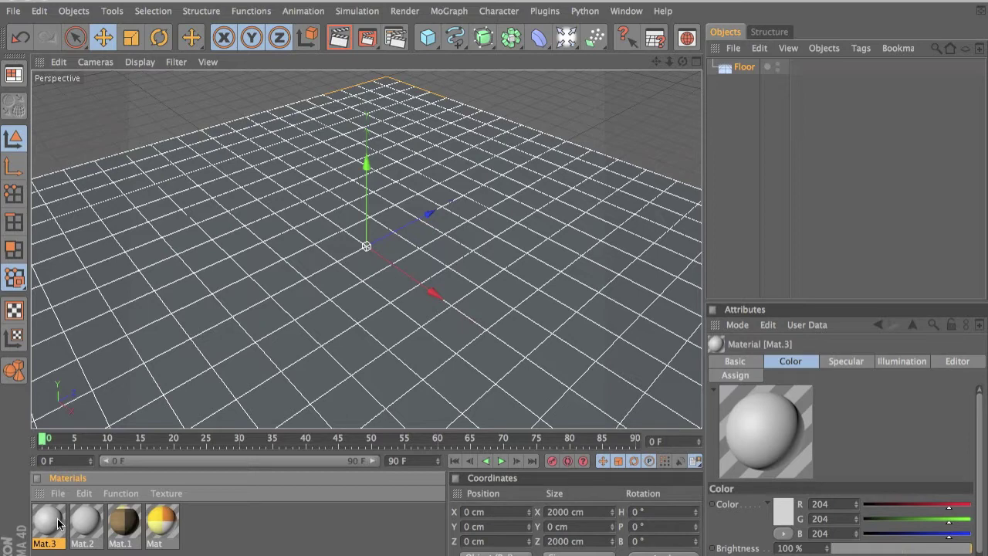
pyautogui.doubleClick(58, 524)
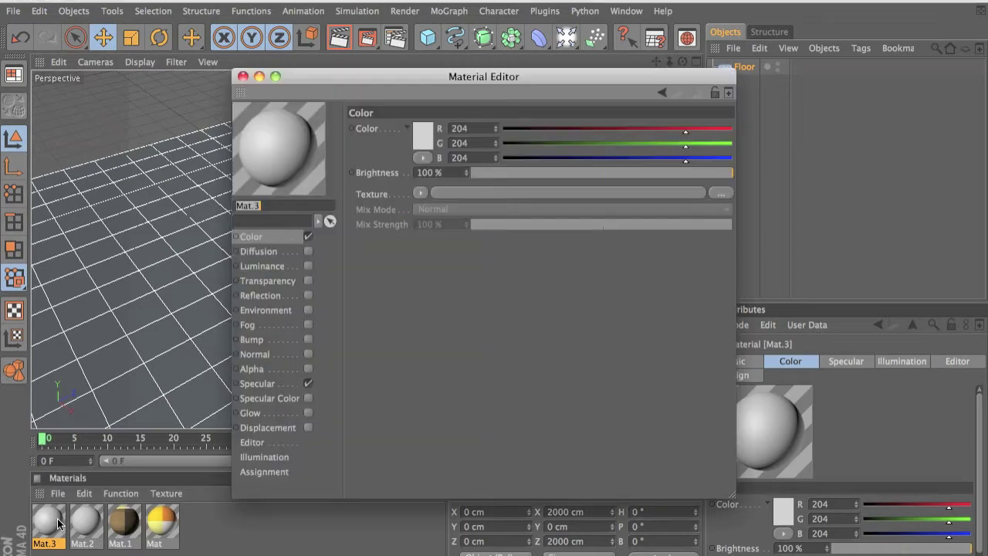
pyautogui.click(308, 383)
# Load Grass Top.PNG as the new material's color texture without copying the image to the document location
pyautogui.click(420, 193)
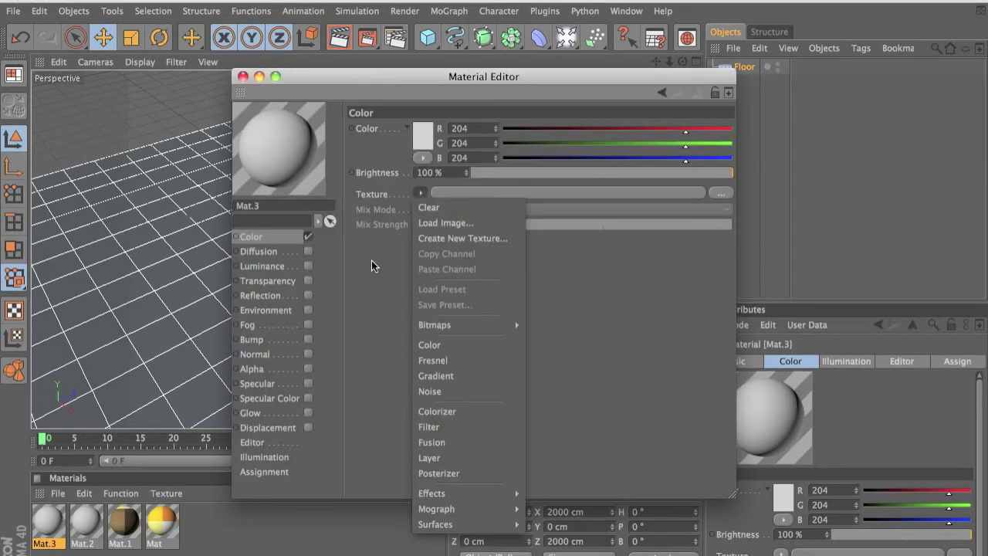
pyautogui.click(430, 218)
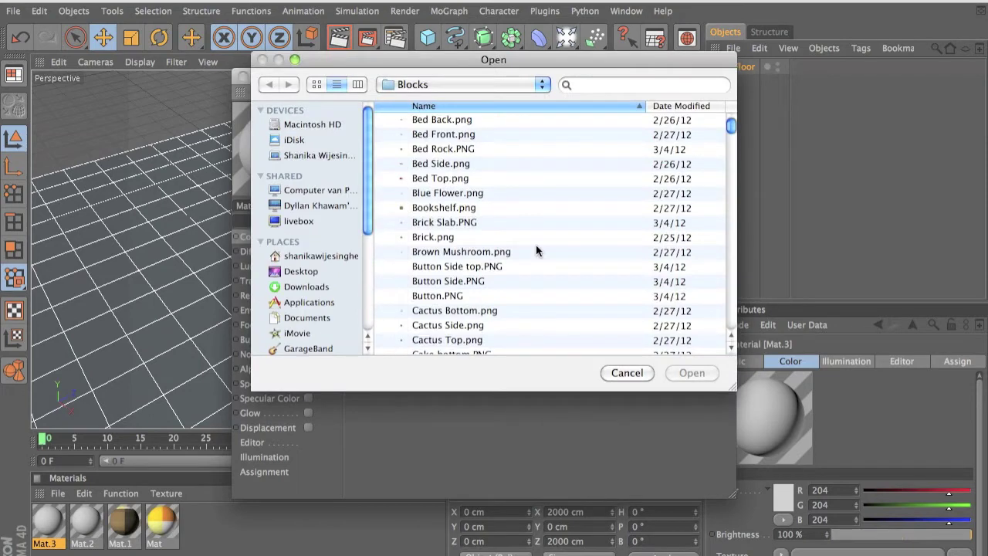
pyautogui.press('g')
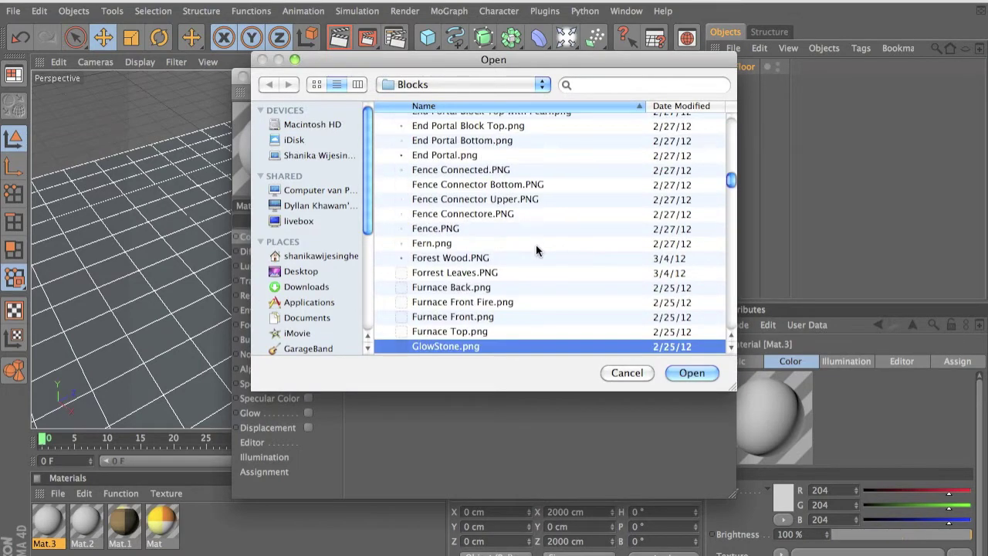
pyautogui.scroll(-2, 536, 284)
pyautogui.scroll(-3, 538, 289)
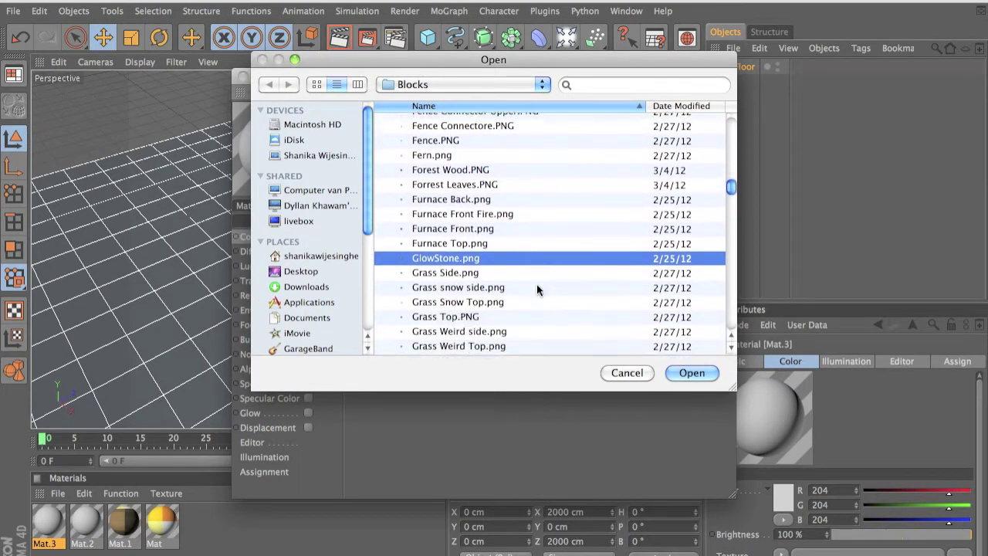
pyautogui.click(474, 296)
pyautogui.click(475, 309)
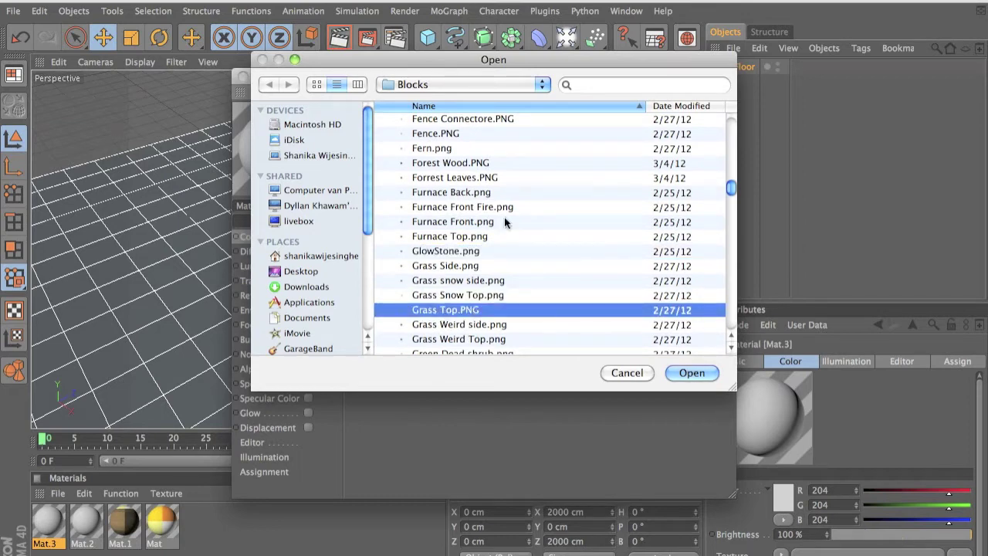
pyautogui.doubleClick(423, 312)
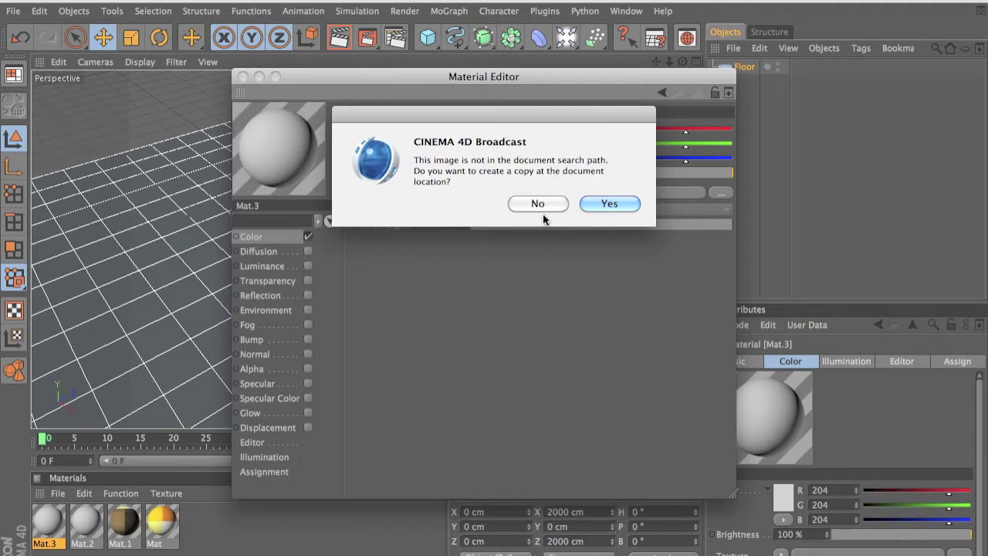
pyautogui.click(543, 203)
pyautogui.click(543, 202)
# Set the grass texture's sampling to None and close the Material Editor
pyautogui.click(524, 222)
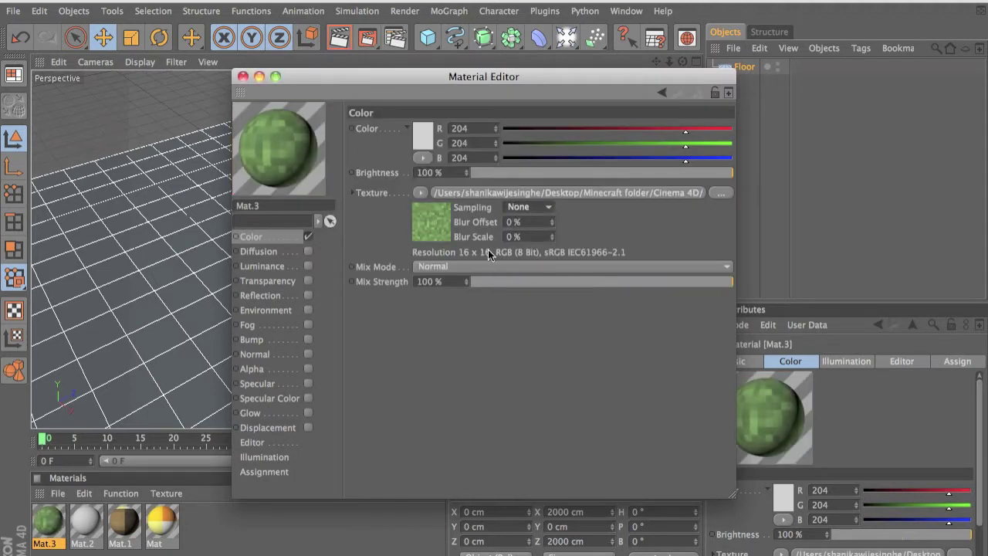
pyautogui.click(536, 207)
pyautogui.click(537, 232)
pyautogui.click(536, 208)
pyautogui.click(535, 222)
pyautogui.click(242, 76)
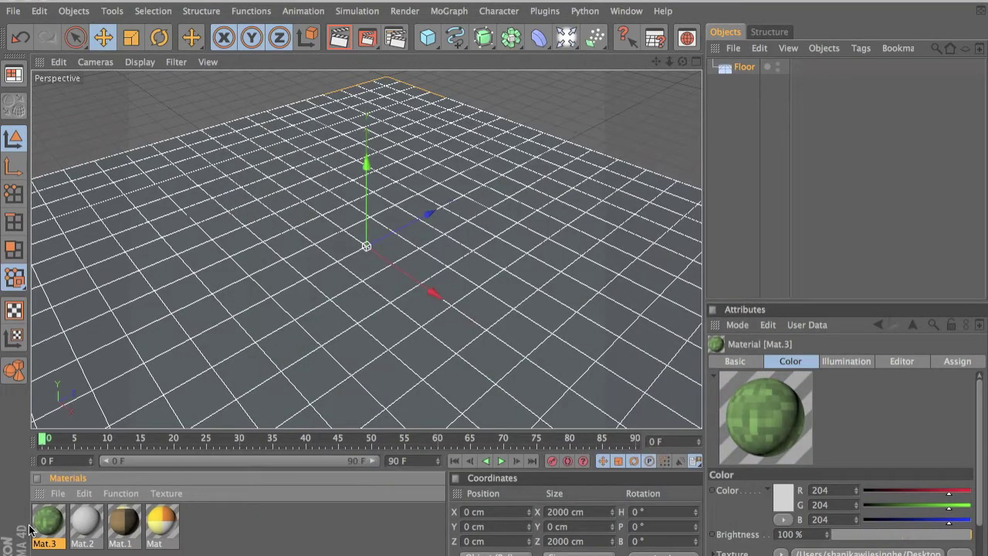
# Apply the grass material to the floor and set its texture projection to Cubic
pyautogui.moveTo(282, 245); pyautogui.dragTo(333, 260)
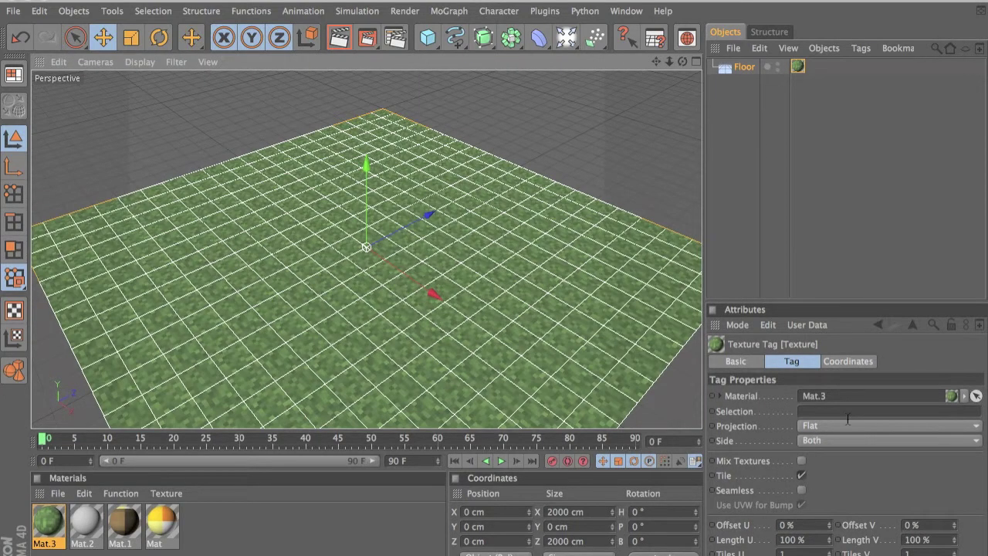
pyautogui.click(812, 428)
pyautogui.click(813, 427)
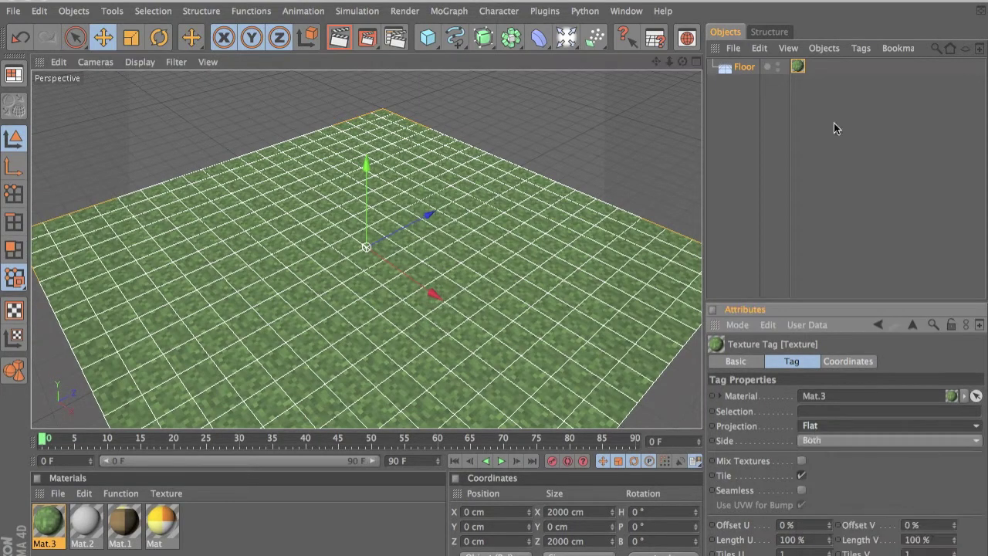
pyautogui.click(798, 68)
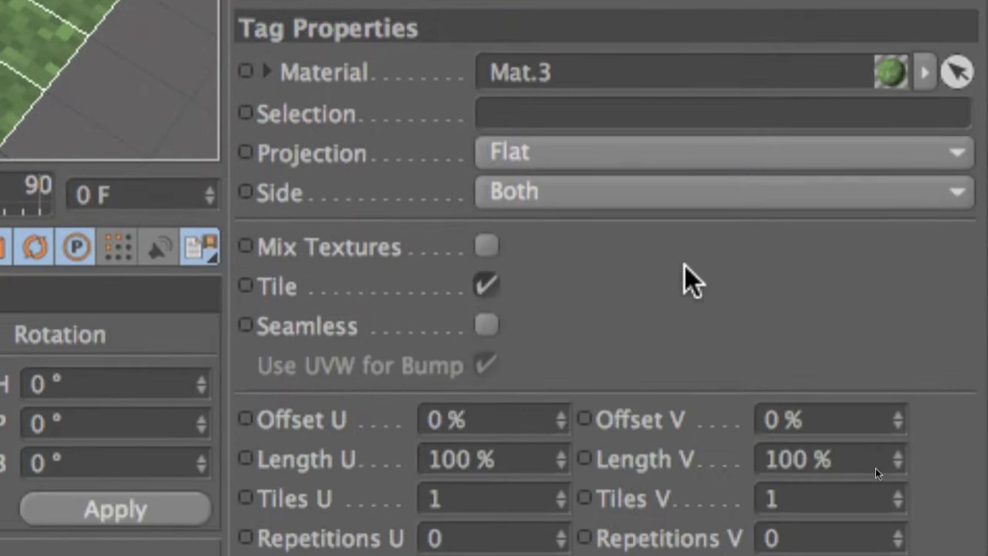
pyautogui.click(569, 155)
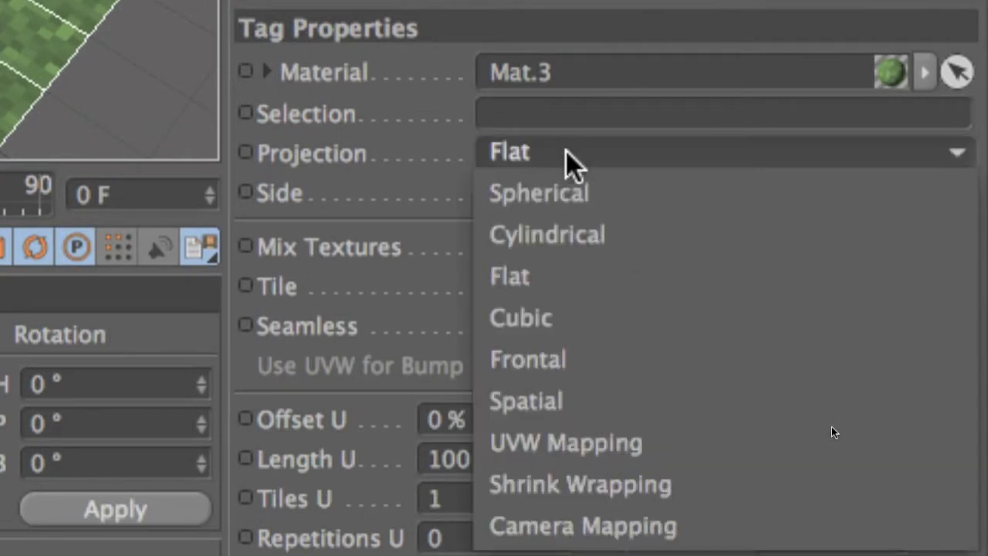
pyautogui.click(579, 319)
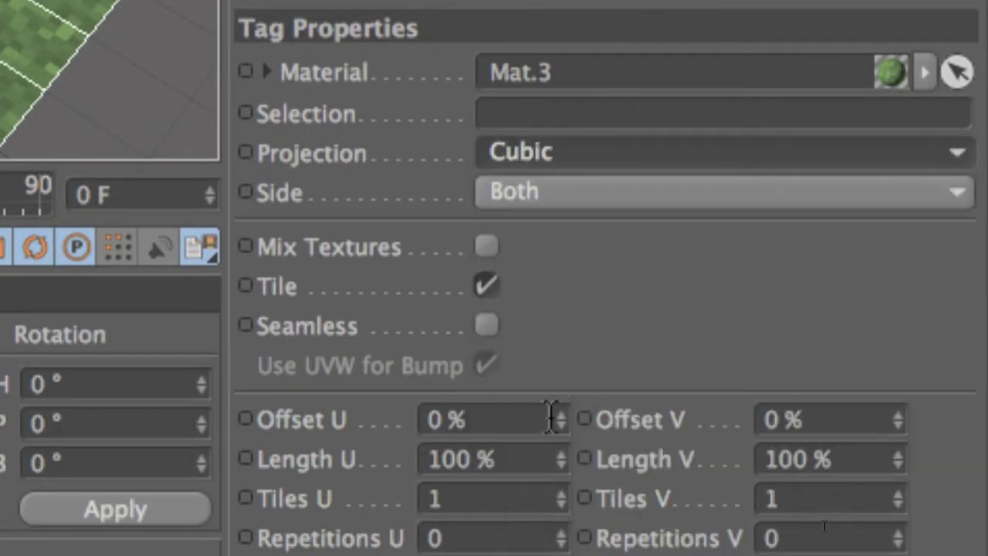
# Set the floor texture's Tiles U and Tiles V to 2
pyautogui.click(521, 498)
pyautogui.write('2')
pyautogui.click(770, 499)
pyautogui.write('2')
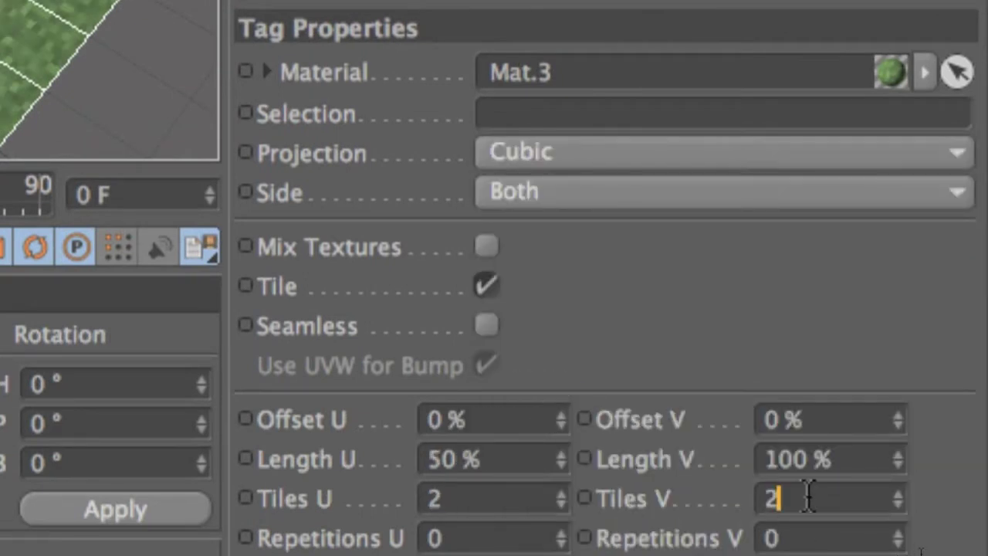
pyautogui.press('Return')
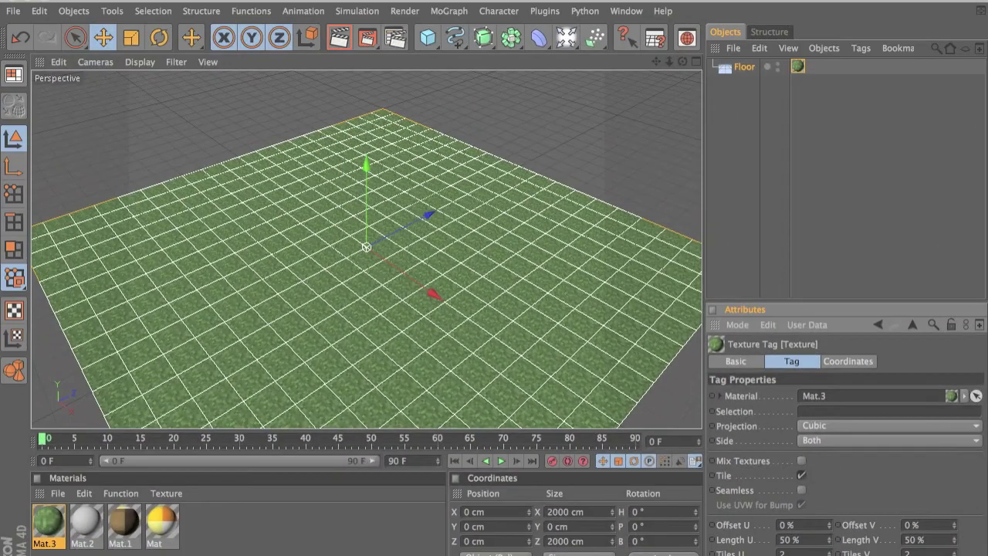
# Render the perspective view to check the grass floor, including from farther away
pyautogui.click(346, 46)
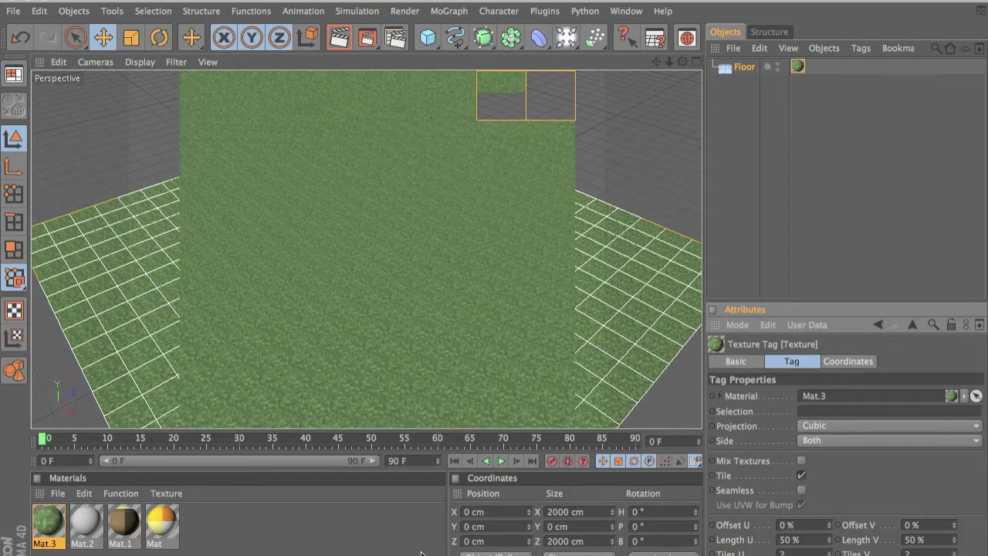
pyautogui.click(439, 379)
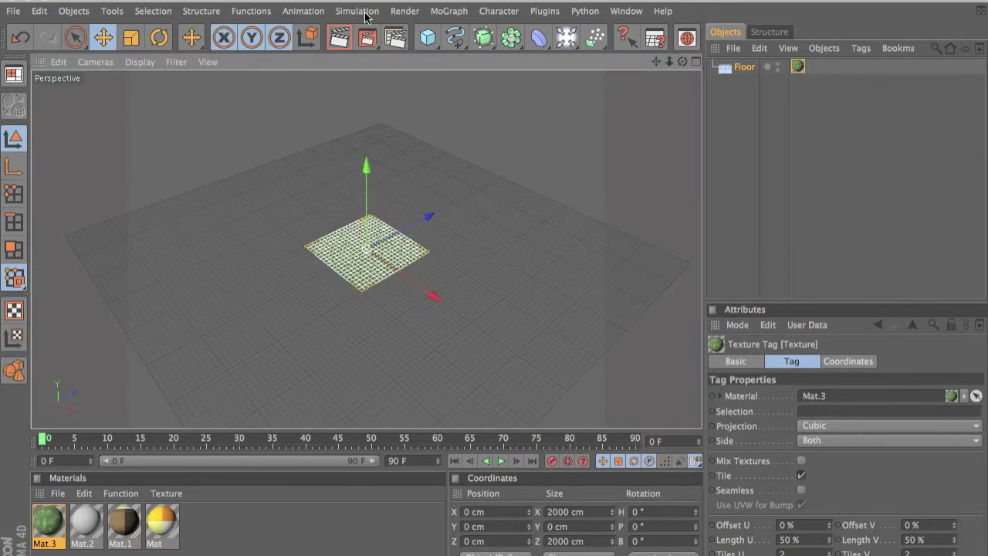
pyautogui.hotkey('ctrl', 'r')
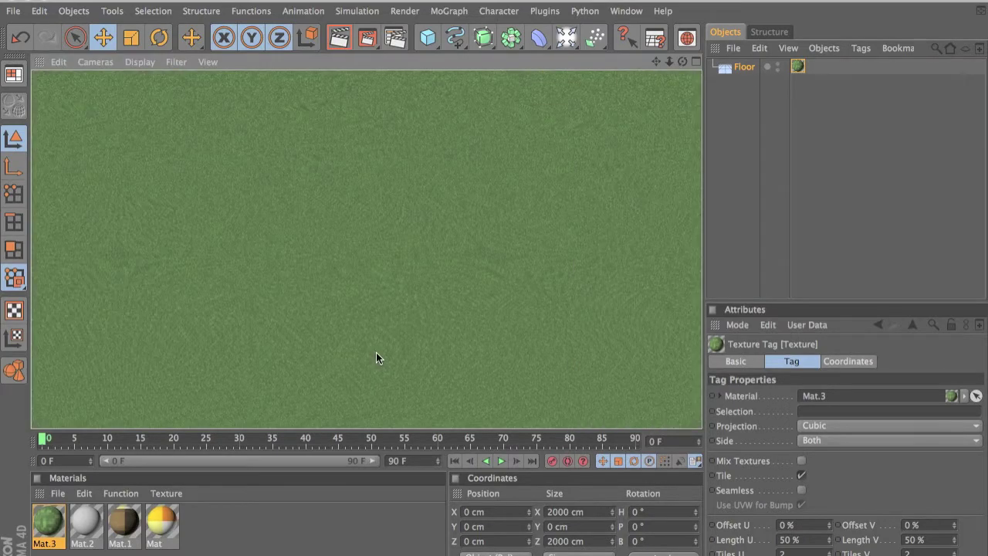
pyautogui.click(376, 354)
pyautogui.click(498, 172)
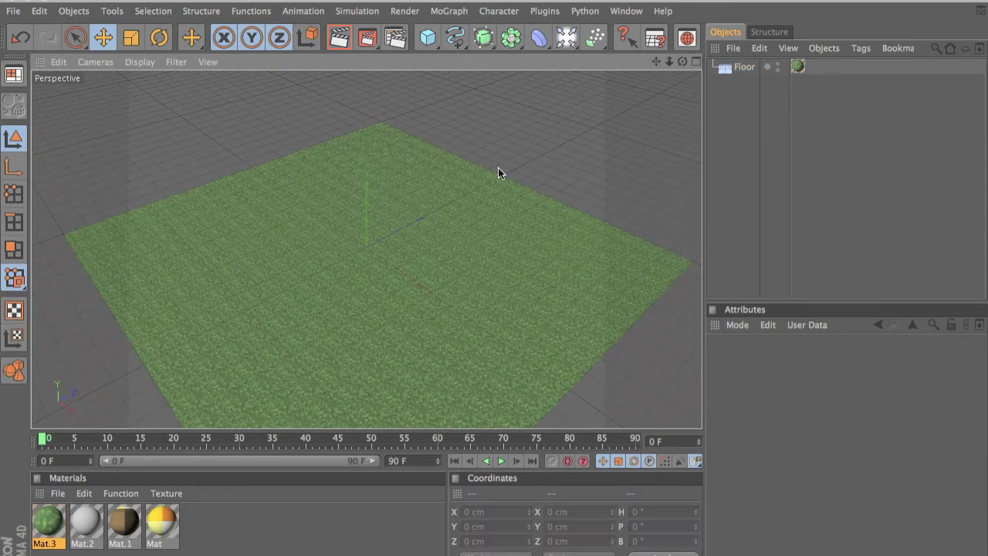
# Add a Cube primitive to the scene
pyautogui.click(433, 41)
pyautogui.click(493, 63)
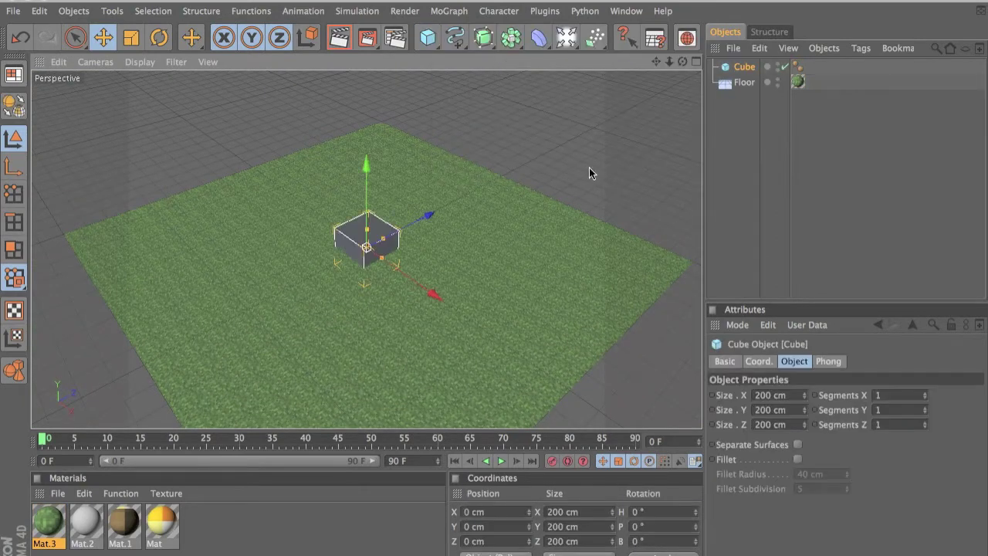
pyautogui.scroll(3, 589, 168)
pyautogui.scroll(4, 318, 150)
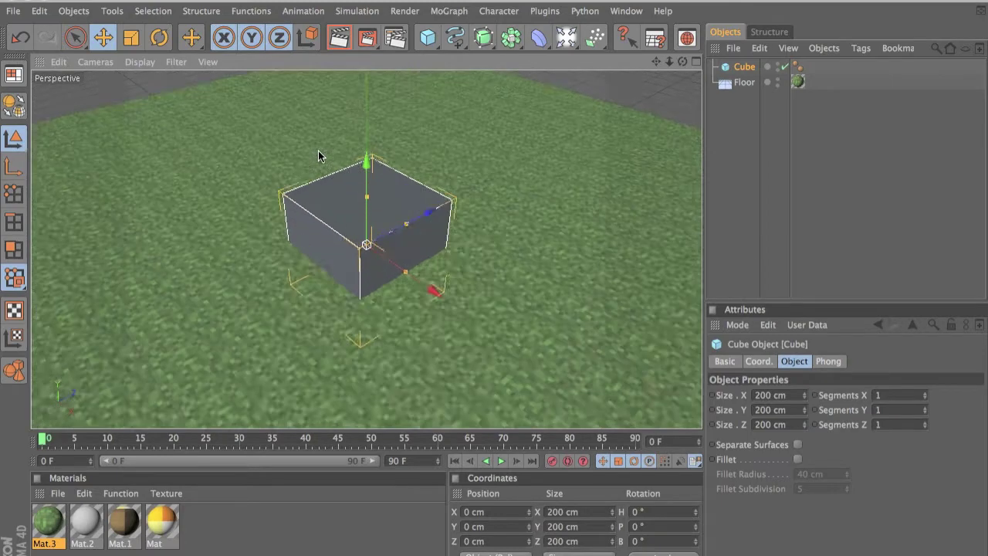
pyautogui.scroll(2, 318, 151)
# Set the cube's X, Y and Z sizes to 100 cm each
pyautogui.click(772, 395)
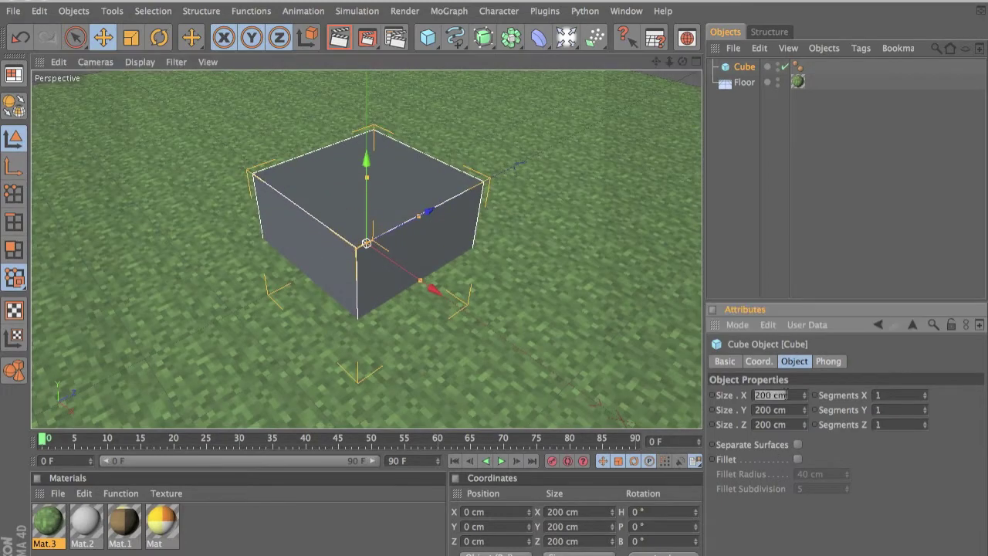
pyautogui.write('100')
pyautogui.press('Tab')
pyautogui.write('100')
pyautogui.press('Tab')
pyautogui.write('1000')
pyautogui.press('Return')
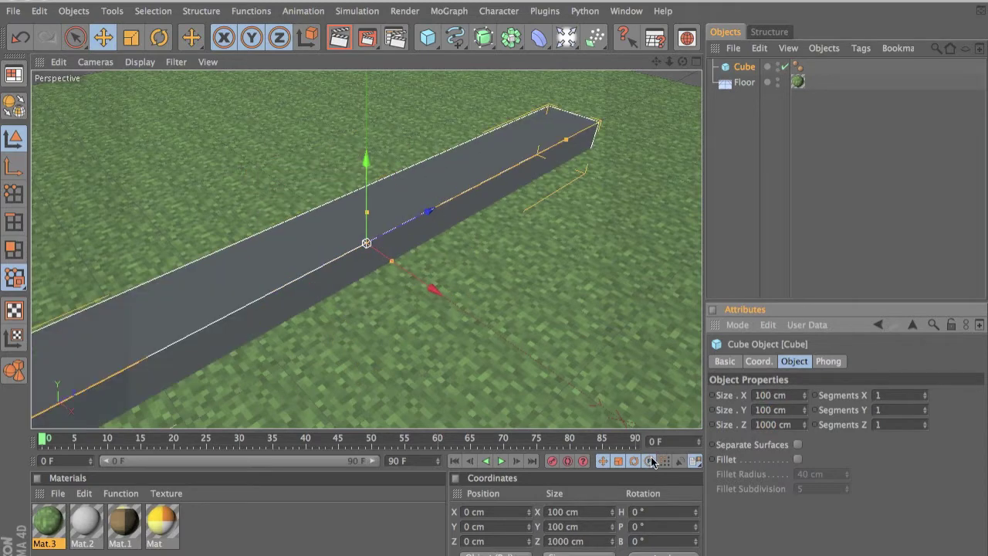
pyautogui.doubleClick(772, 424)
pyautogui.write('100')
pyautogui.press('Return')
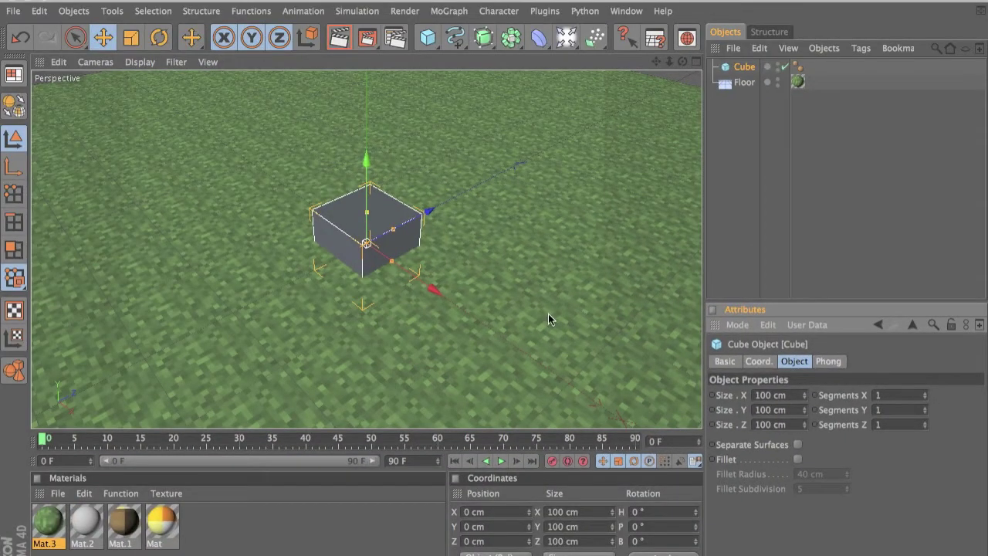
# Position the cube at 50 cm on each of the X, Y and Z axes
pyautogui.click(513, 485)
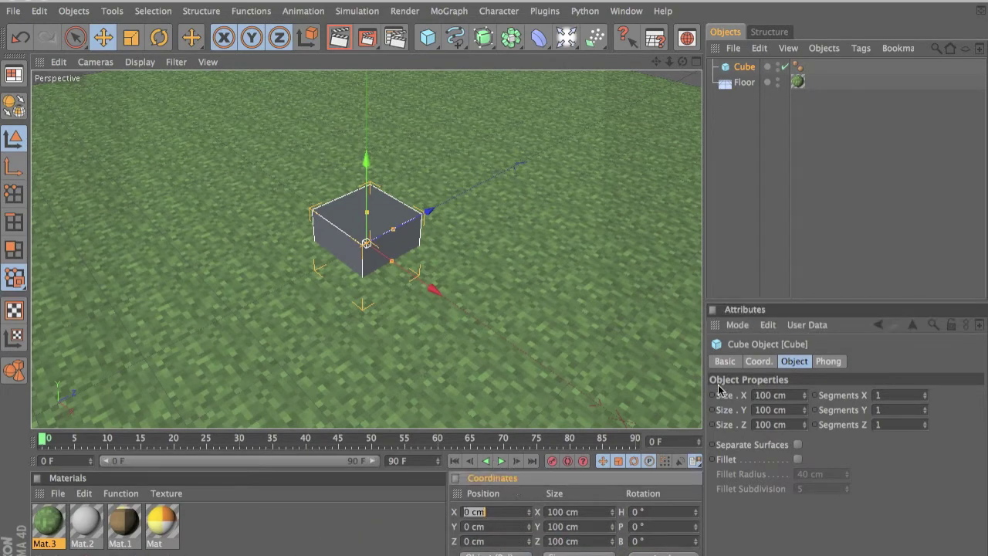
pyautogui.click(758, 362)
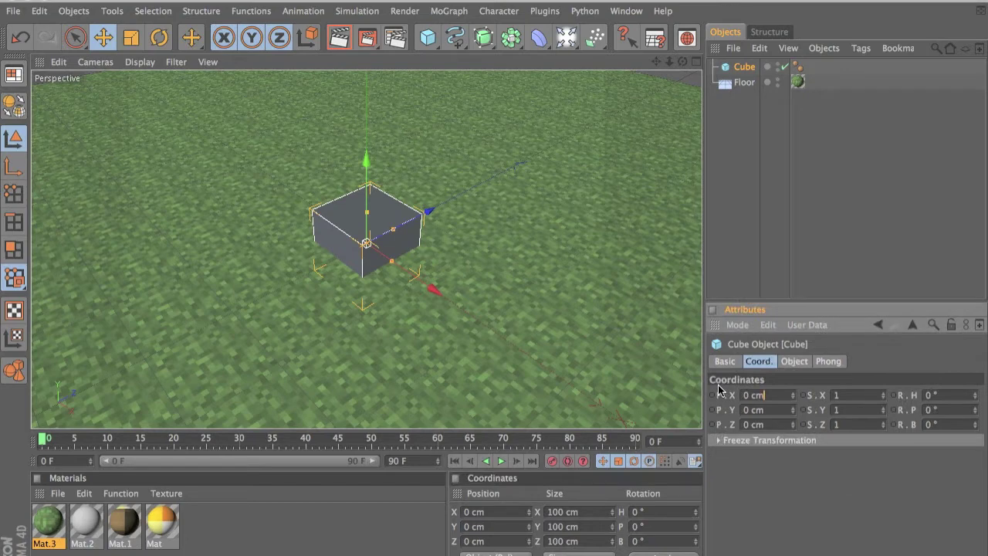
pyautogui.write('50')
pyautogui.press('Tab')
pyautogui.write('50')
pyautogui.press('Tab')
pyautogui.write('50')
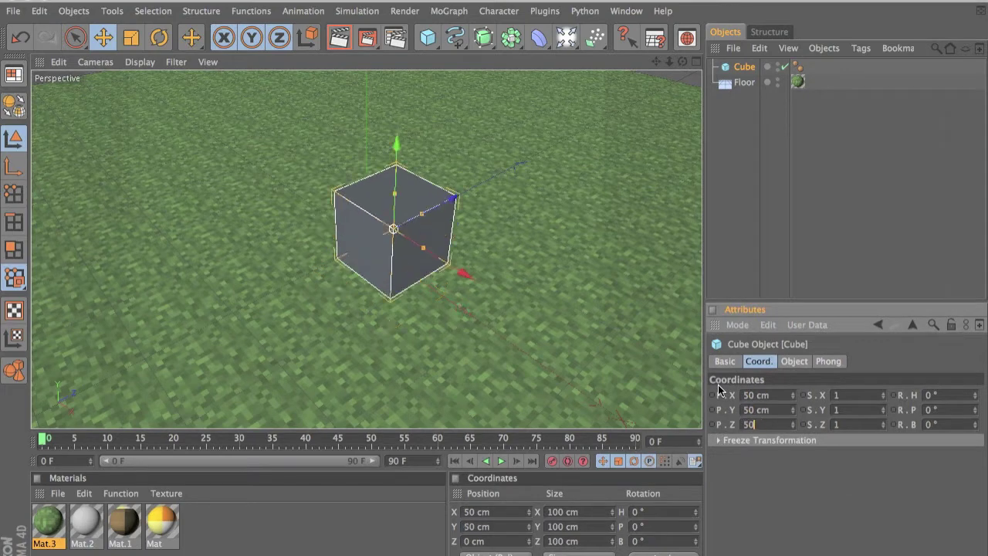
pyautogui.press('Return')
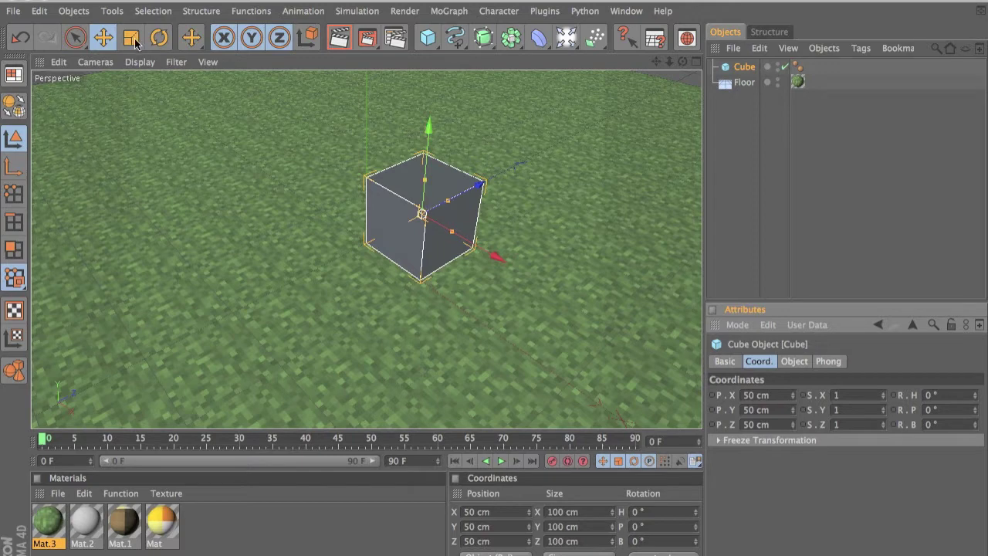
# Enable movement quantizing in the Move tool's snap settings with a step of 100 cm
pyautogui.click(114, 43)
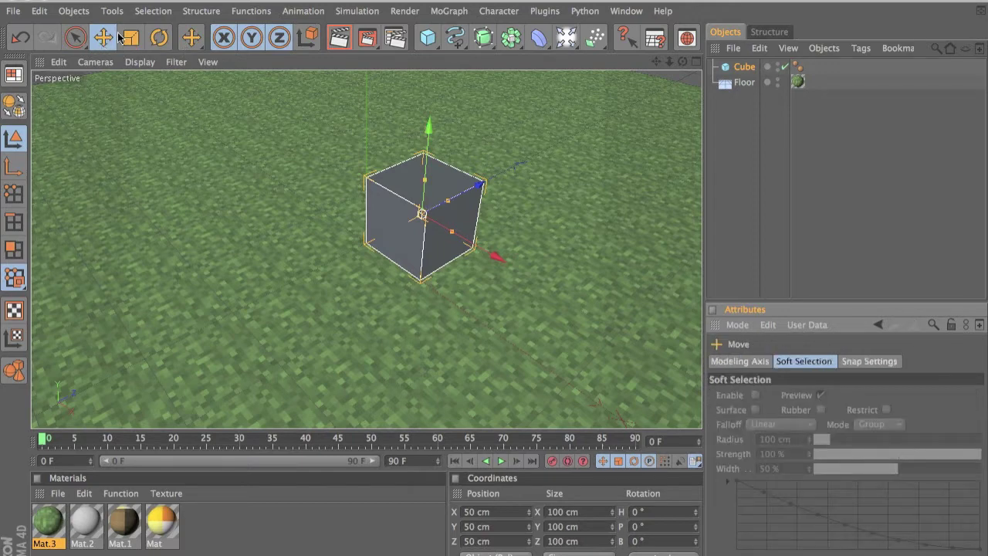
pyautogui.click(869, 362)
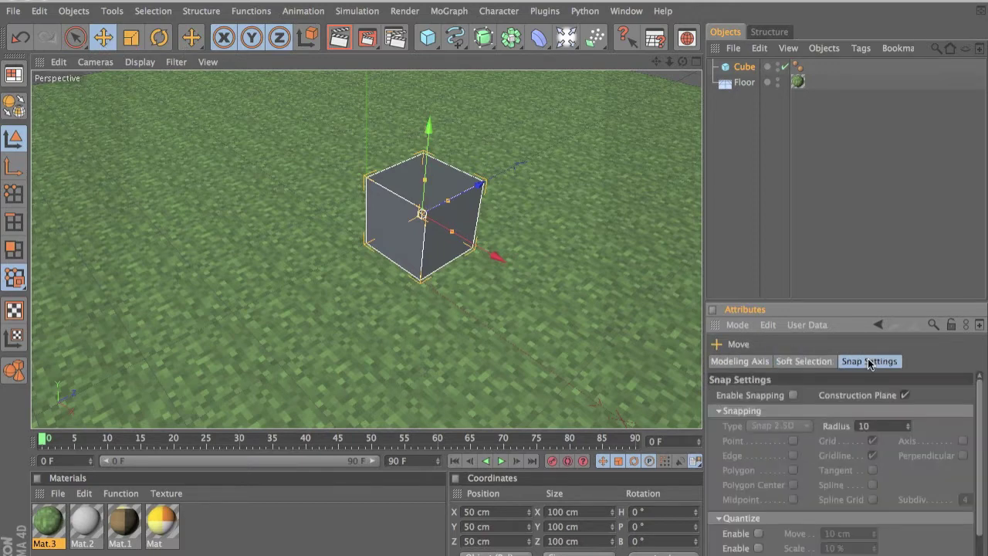
pyautogui.click(757, 534)
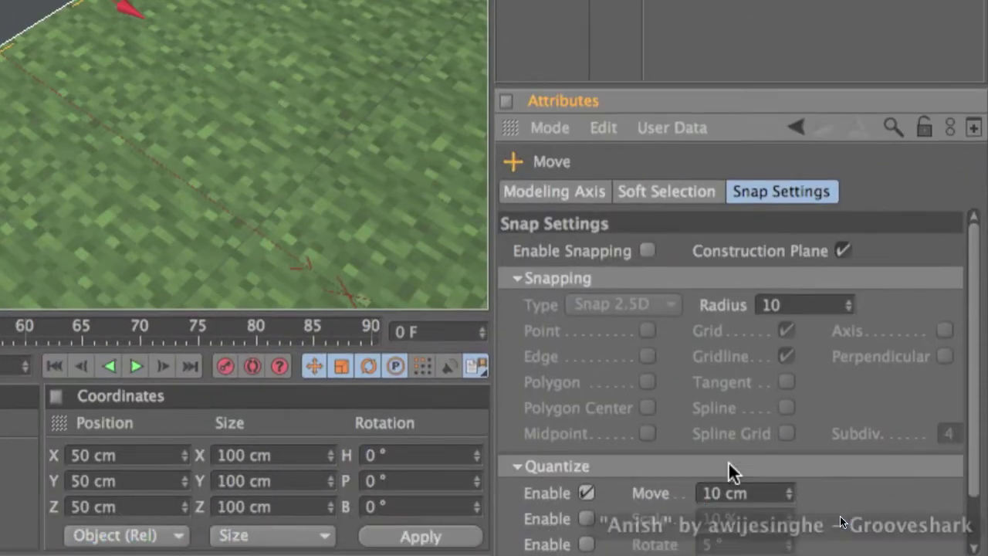
pyautogui.doubleClick(739, 492)
pyautogui.press('BackSpace')
pyautogui.write('100')
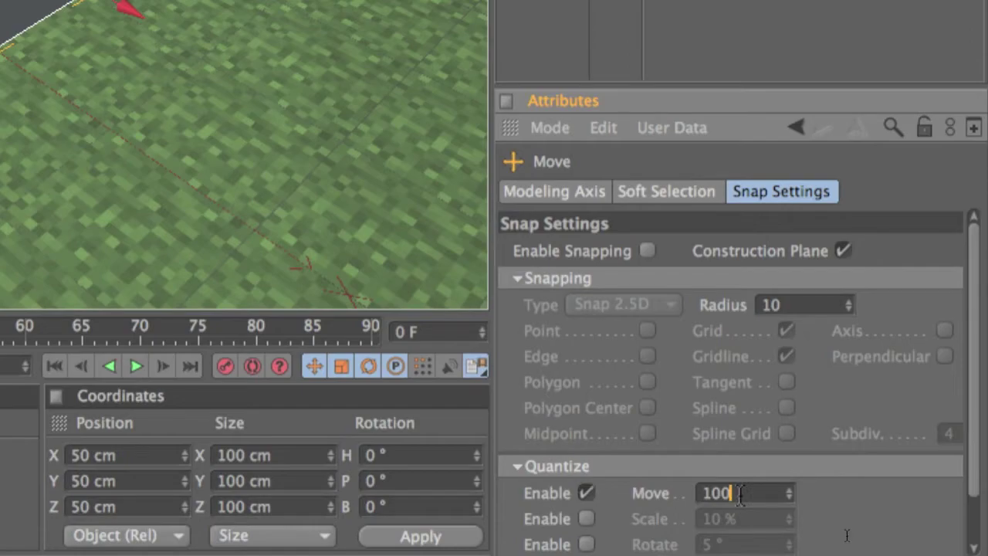
pyautogui.press('Return')
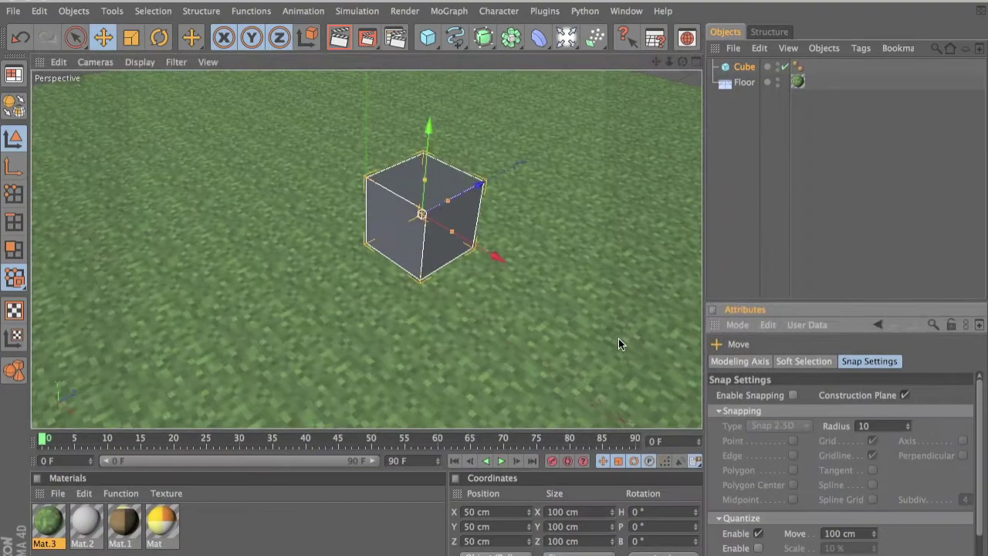
# Test the quantized movement by shifting the cube along its X axis and back
pyautogui.scroll(-10, 338, 155)
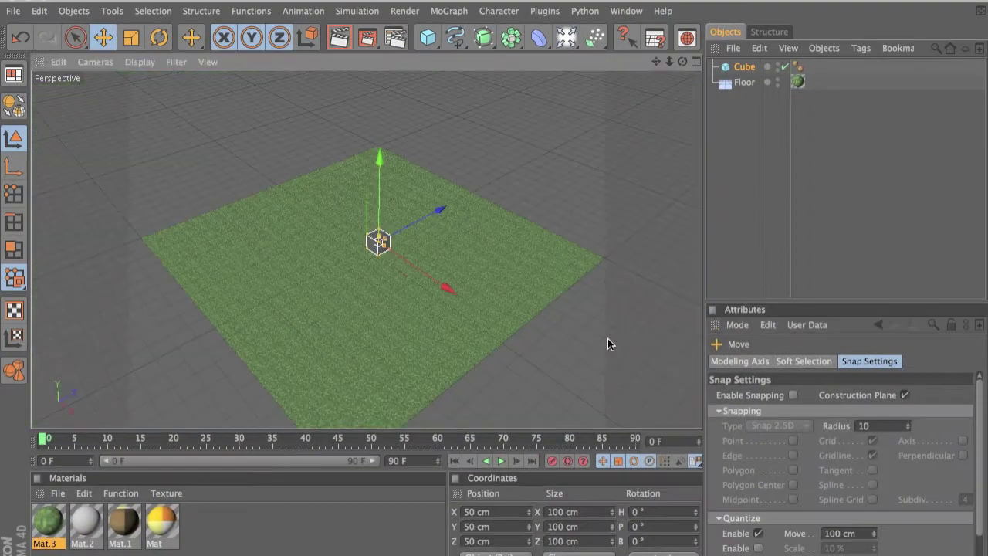
pyautogui.scroll(4, 214, 127)
pyautogui.scroll(3, 545, 330)
pyautogui.moveTo(497, 258)
pyautogui.mouseDown()
pyautogui.moveTo(495, 290)
pyautogui.moveTo(495, 257)
pyautogui.mouseUp()
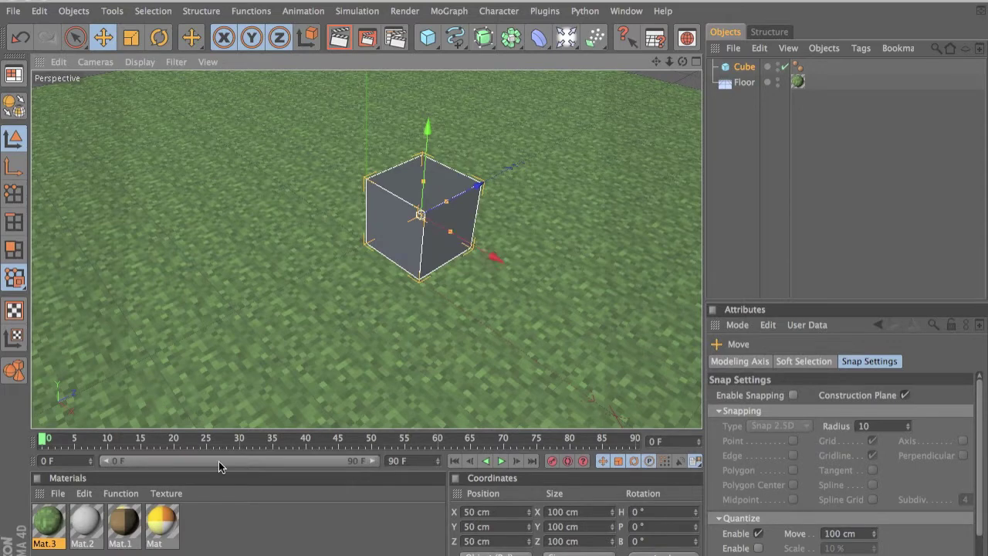
# Load Leaves Transparent.png as the Color texture of Mat.2 and set its sampling to None
pyautogui.doubleClick(96, 527)
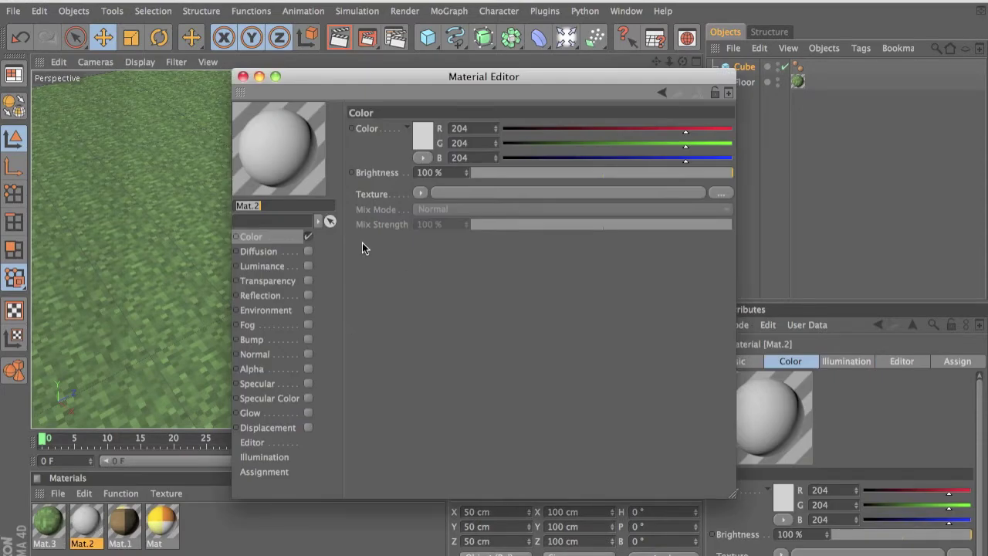
pyautogui.click(420, 193)
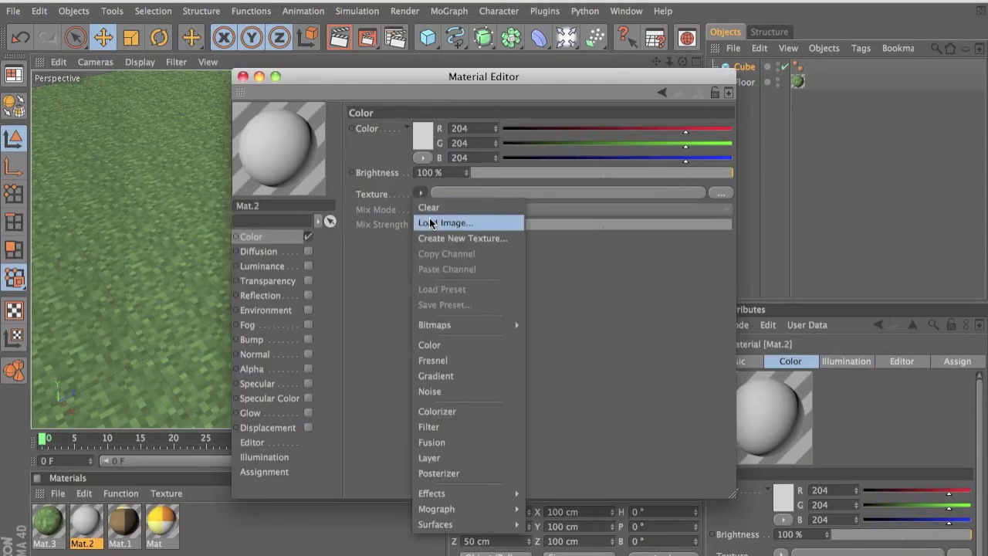
pyautogui.click(430, 219)
pyautogui.scroll(-3, 490, 297)
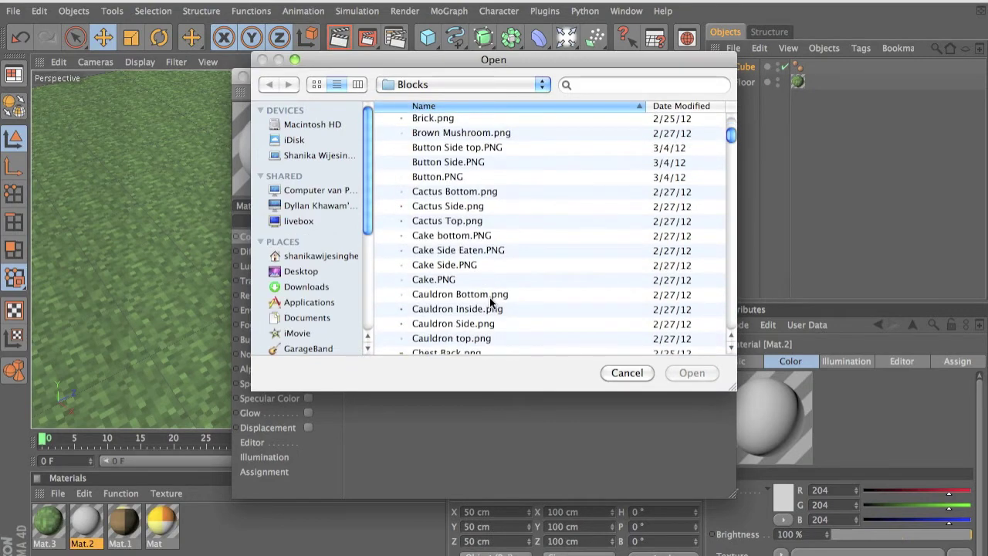
pyautogui.scroll(2, 541, 166)
pyautogui.scroll(-2, 551, 233)
pyautogui.click(627, 133)
pyautogui.scroll(-3, 626, 142)
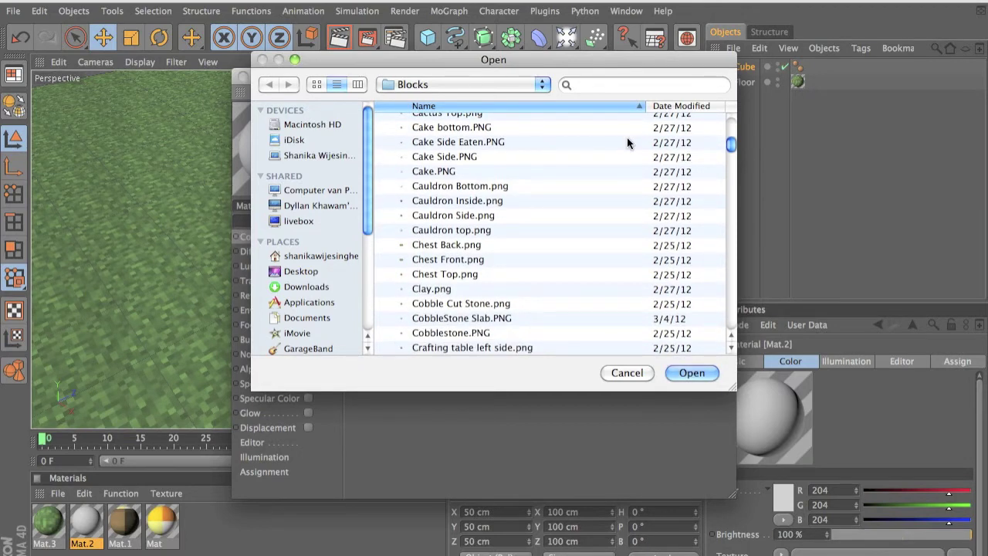
pyautogui.write('l')
pyautogui.scroll(-3, 627, 139)
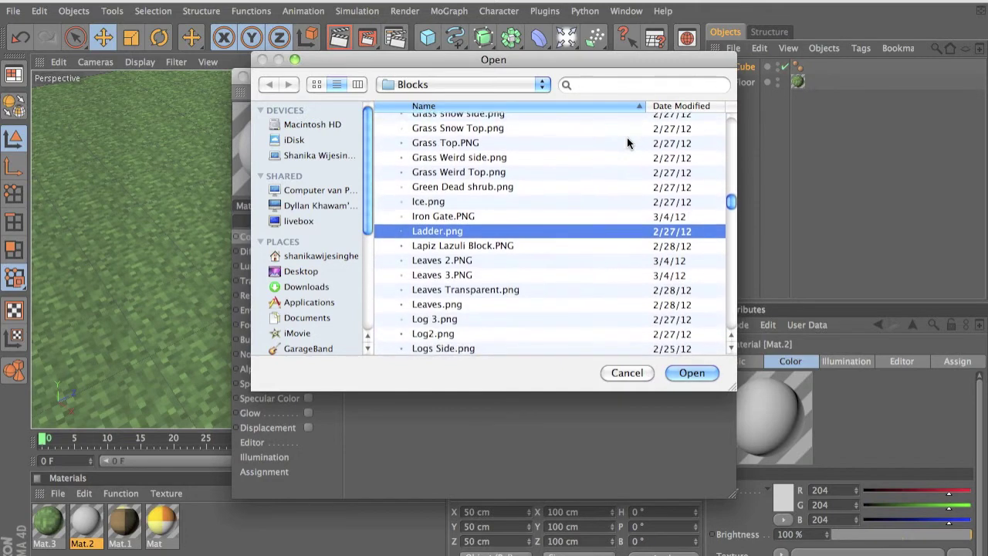
pyautogui.doubleClick(501, 293)
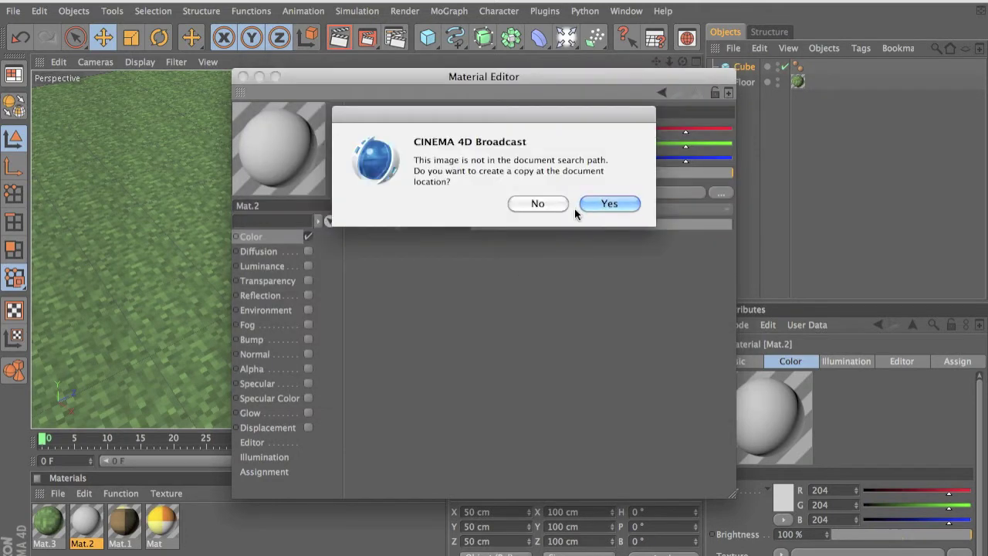
pyautogui.click(614, 202)
pyautogui.click(536, 207)
pyautogui.click(536, 223)
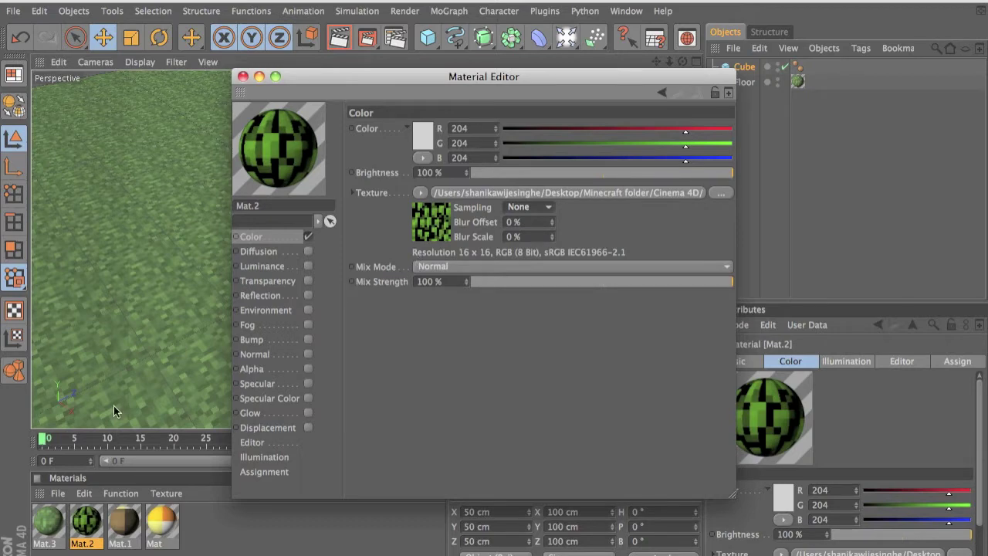
# Enable the Alpha channel of Mat.2, load Leaves Transparent.png as its texture and change that texture's sampling
pyautogui.click(260, 369)
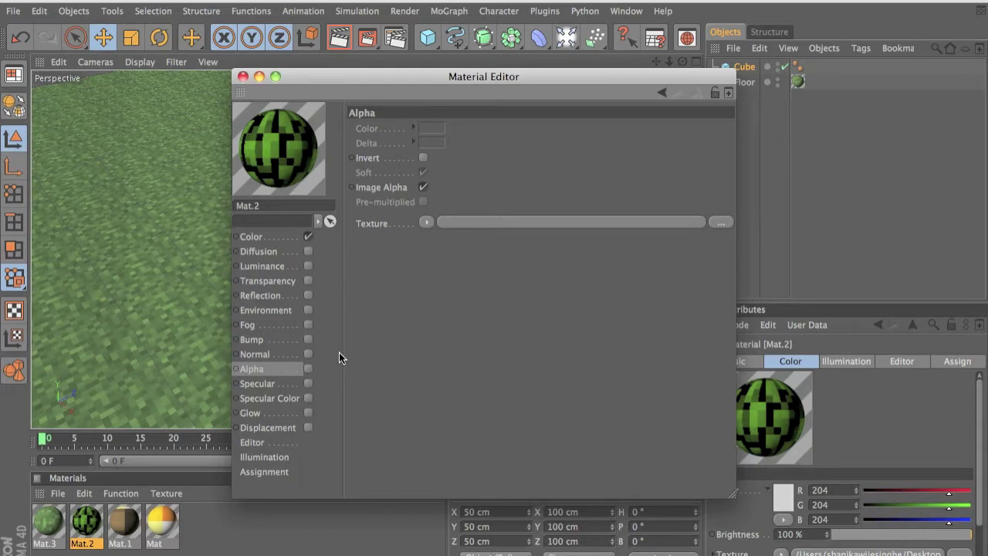
pyautogui.click(308, 368)
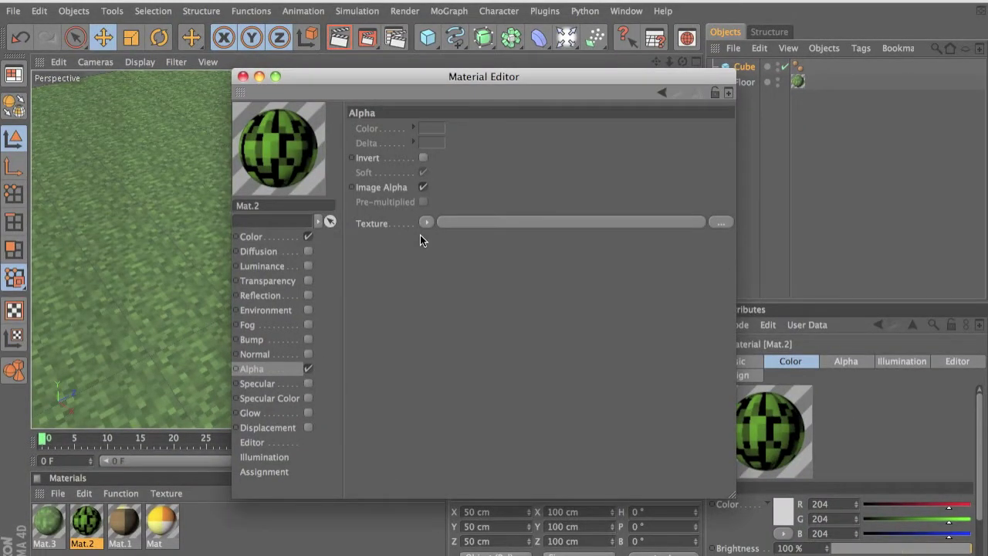
pyautogui.click(557, 59)
pyautogui.click(434, 252)
pyautogui.scroll(-5, 552, 193)
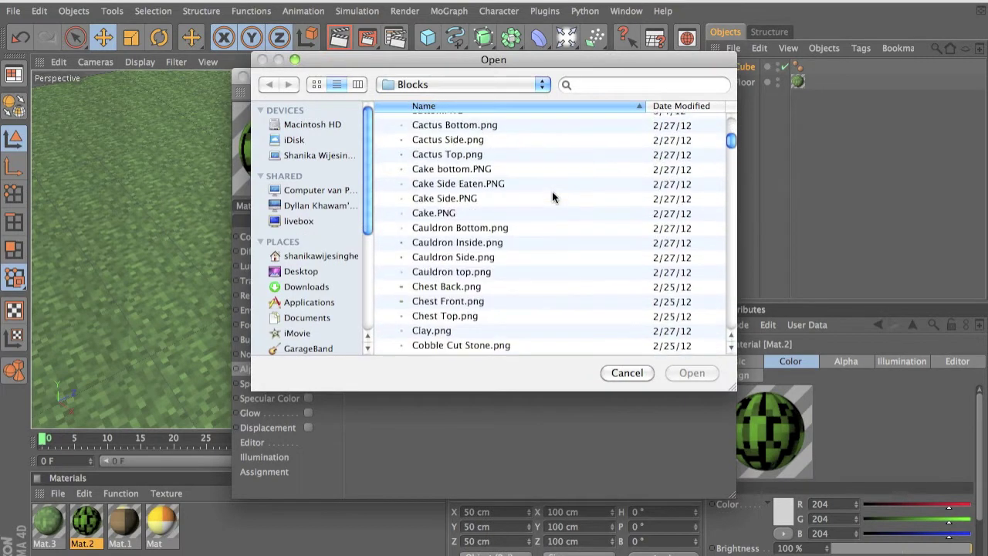
pyautogui.press('l')
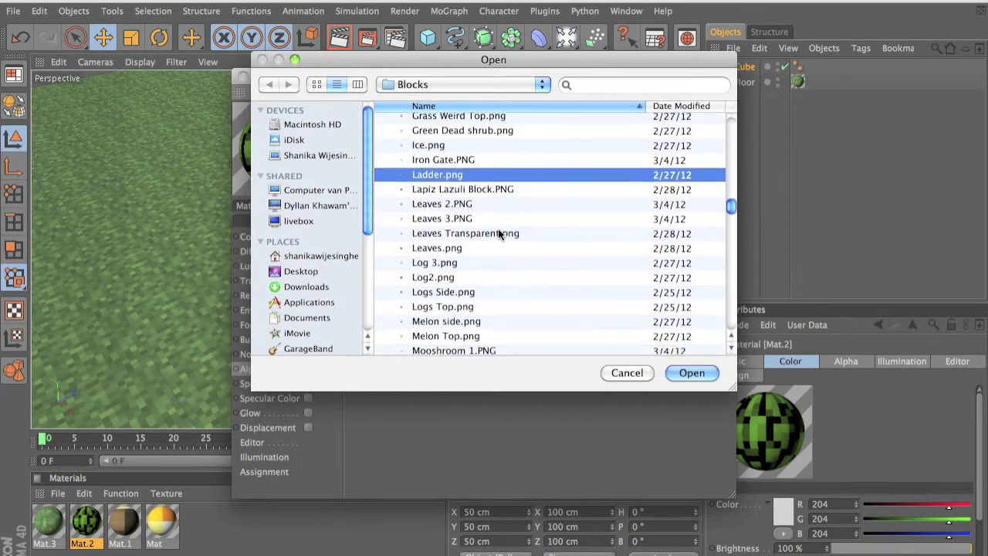
pyautogui.click(496, 233)
pyautogui.doubleClick(495, 233)
pyautogui.click(547, 203)
pyautogui.click(551, 235)
pyautogui.click(549, 245)
pyautogui.click(243, 76)
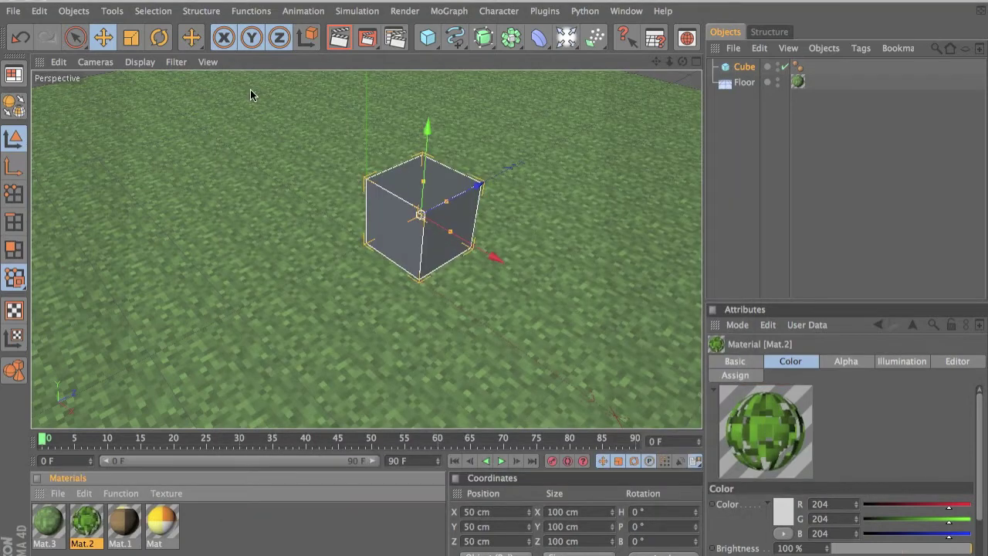
# Apply the leaf material Mat.2 to the cube
pyautogui.moveTo(87, 522); pyautogui.dragTo(352, 271)
pyautogui.scroll(5, 352, 272)
pyautogui.scroll(-5, 352, 272)
pyautogui.scroll(1, 397, 254)
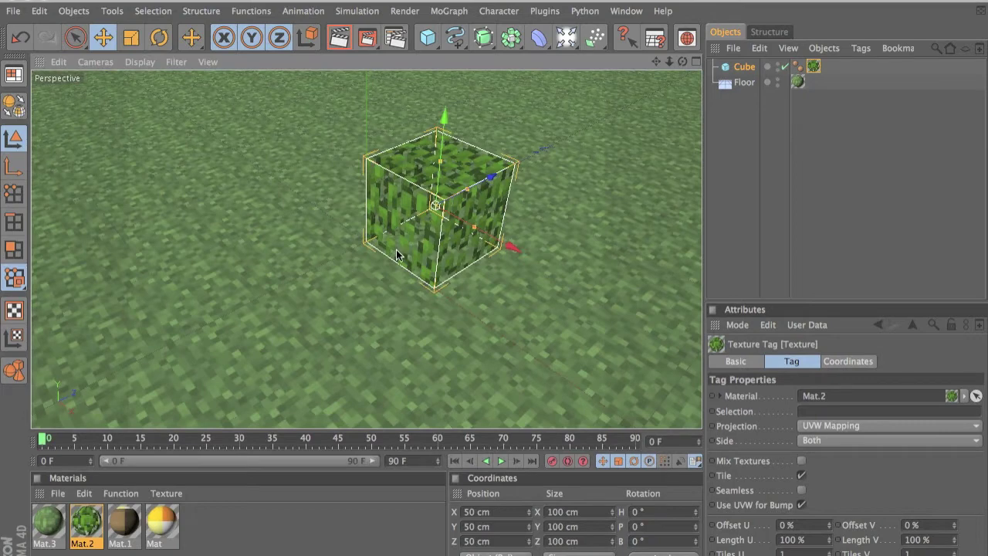
# Render the perspective view to check the transparent leaf cube on the grass floor
pyautogui.keyDown('alt'); pyautogui.moveTo(397, 254); pyautogui.dragTo(361, 291, button='middle'); pyautogui.keyUp('alt')
pyautogui.click(374, 40)
pyautogui.click(375, 36)
pyautogui.click(374, 40)
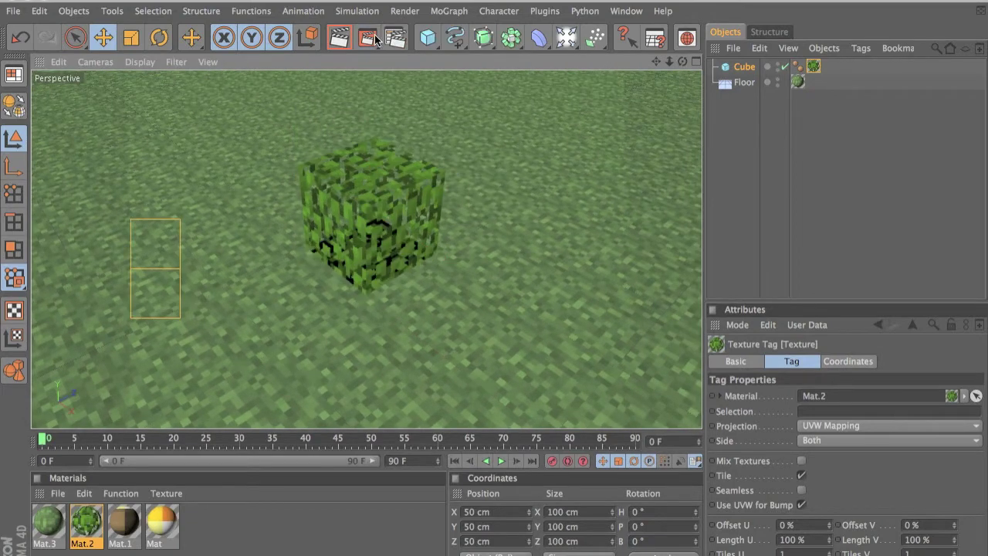
# Set the cube's Y position to 50.01 cm and render the perspective view from a lower angle
pyautogui.keyDown('alt'); pyautogui.moveTo(511, 295); pyautogui.dragTo(369, 276); pyautogui.keyUp('alt')
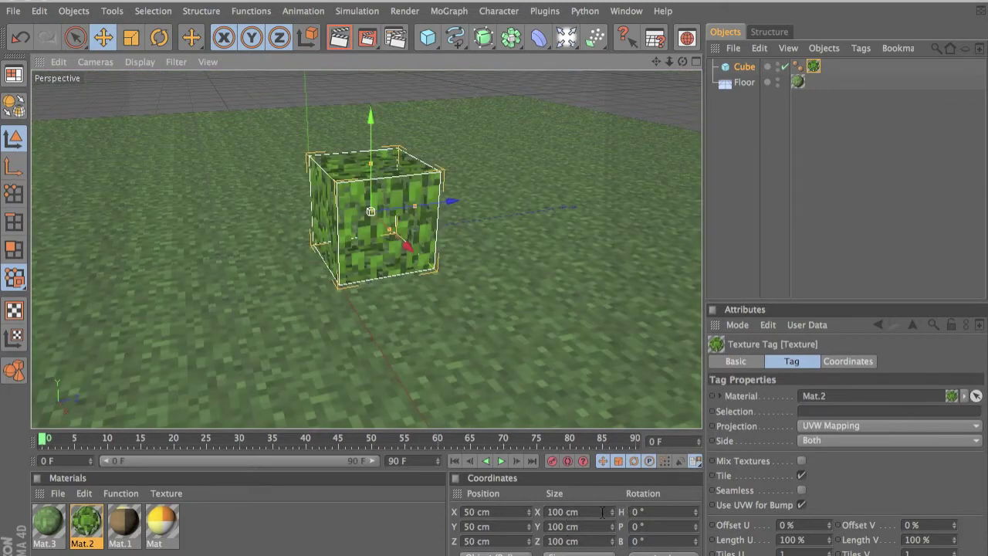
pyautogui.click(752, 68)
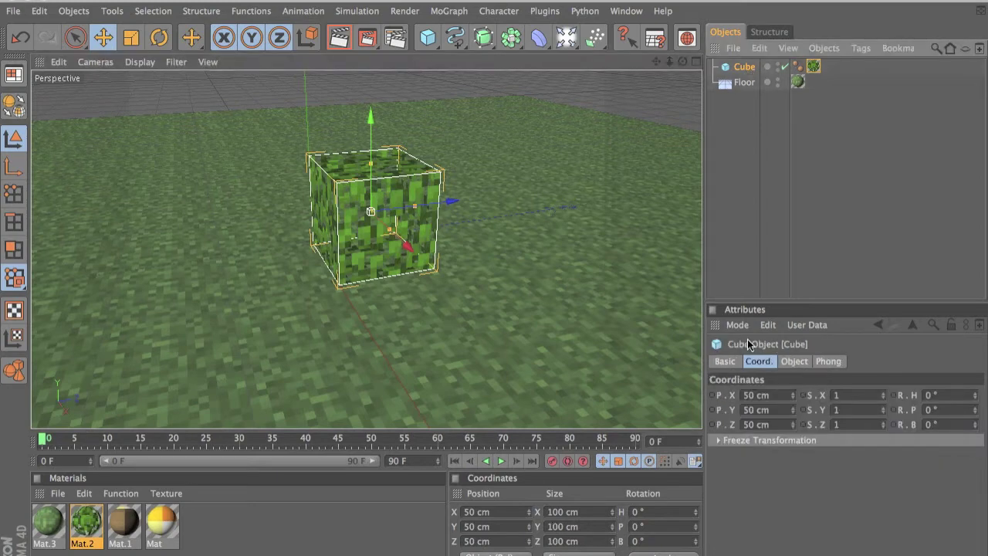
pyautogui.press('Tab')
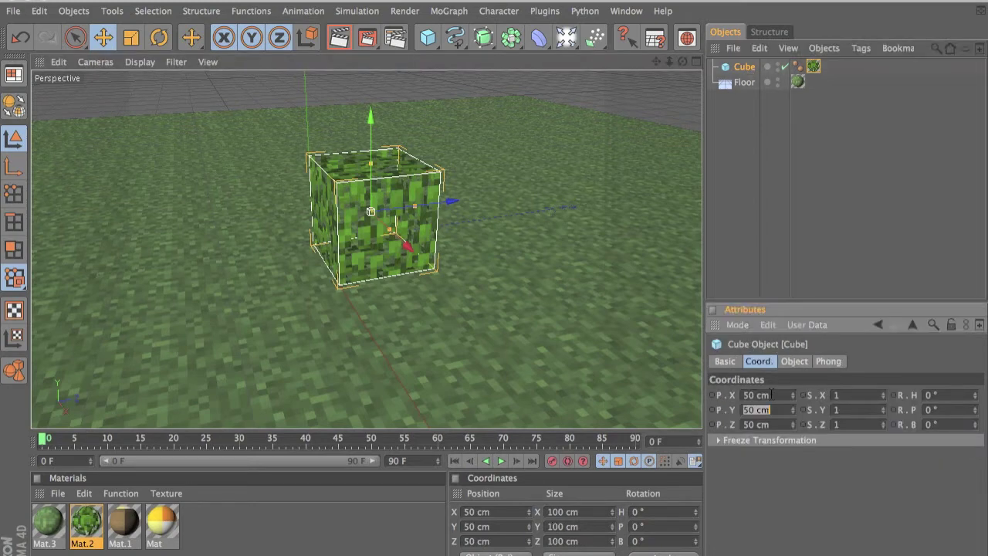
pyautogui.write('50.000')
pyautogui.press('Return')
pyautogui.write('50')
pyautogui.press('Return')
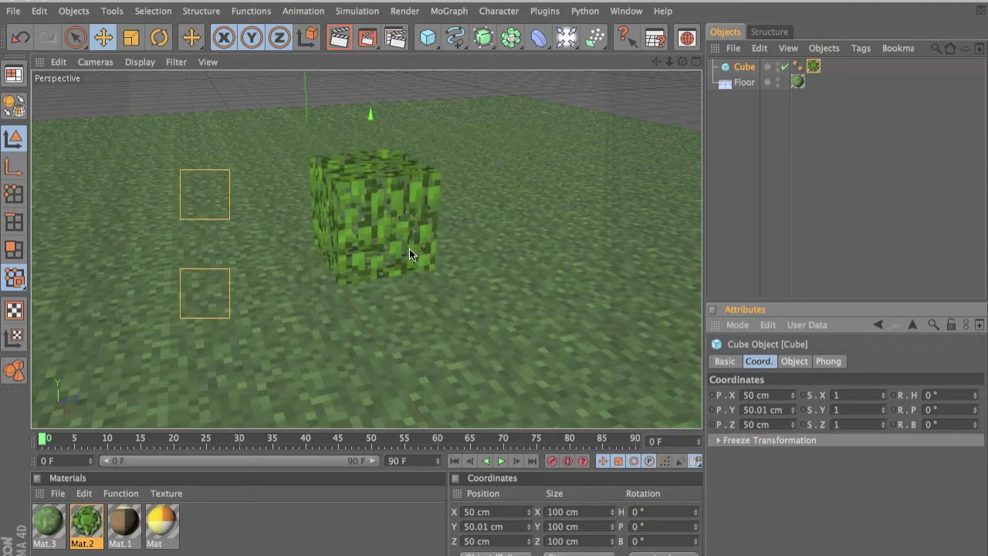
pyautogui.keyDown('alt'); pyautogui.moveTo(409, 230); pyautogui.dragTo(500, 297); pyautogui.keyUp('alt')
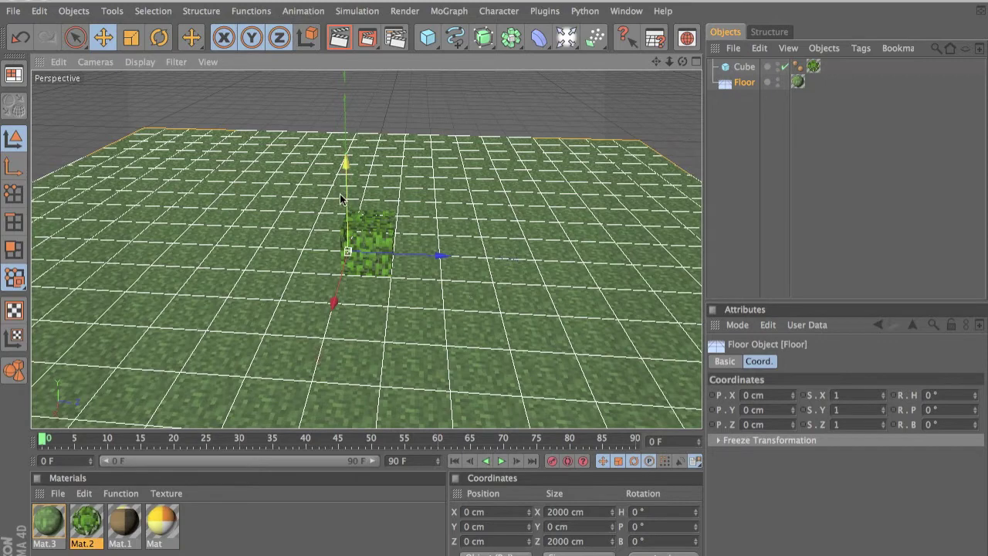
pyautogui.keyDown('alt'); pyautogui.moveTo(494, 286); pyautogui.dragTo(312, 211); pyautogui.keyUp('alt')
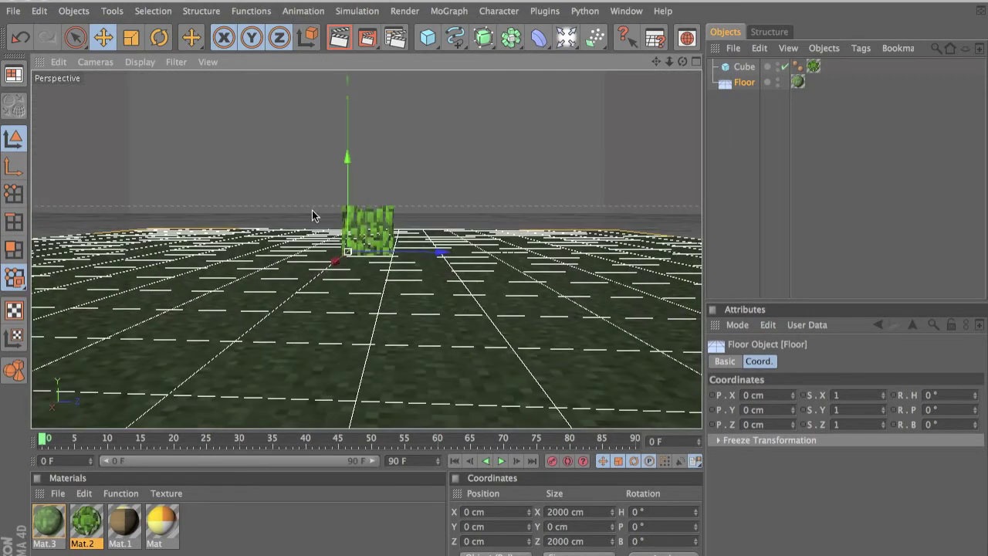
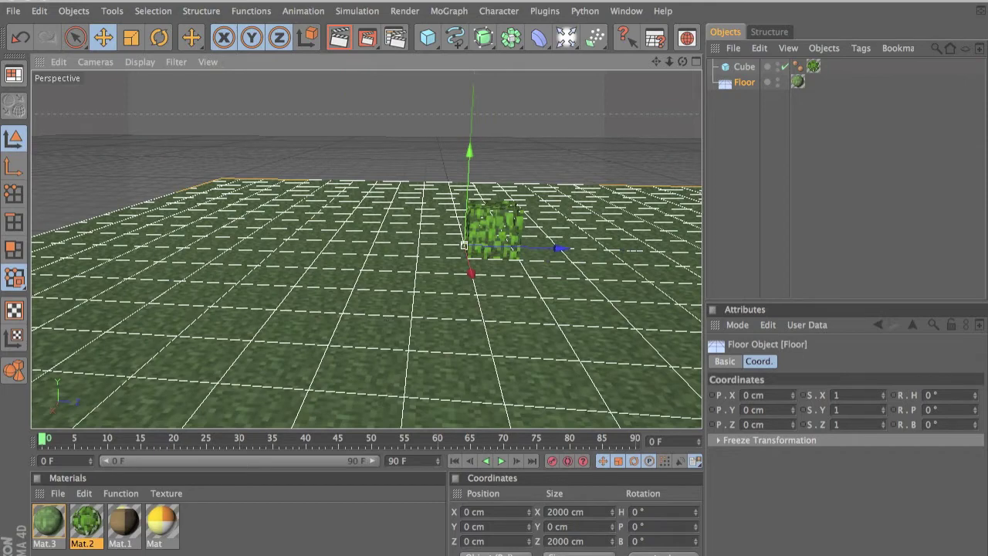
# Switch to Photoshop and examine the block textures in Terrain.png up close
pyautogui.click(820, 540)
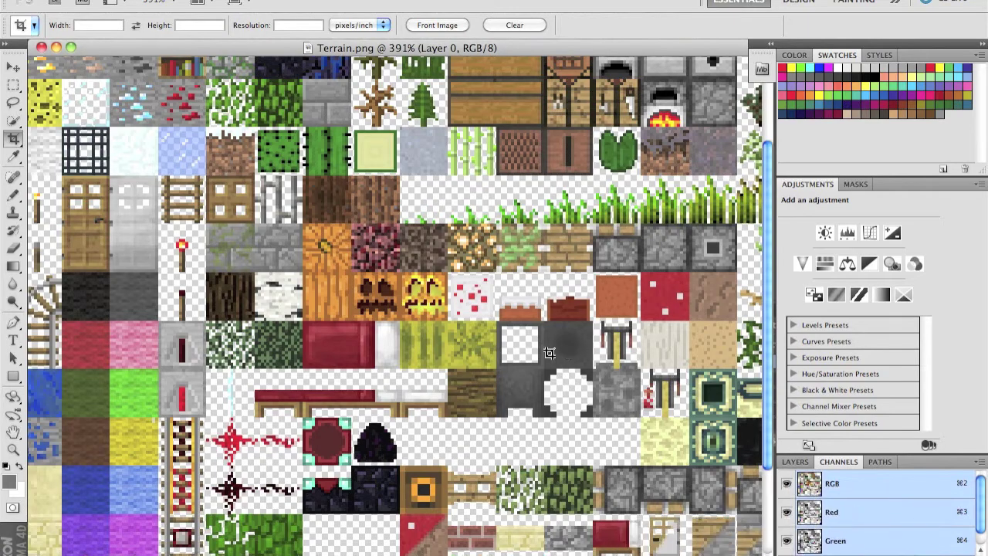
pyautogui.keyDown('alt'); pyautogui.scroll(3, 396, 299); pyautogui.keyUp('alt')
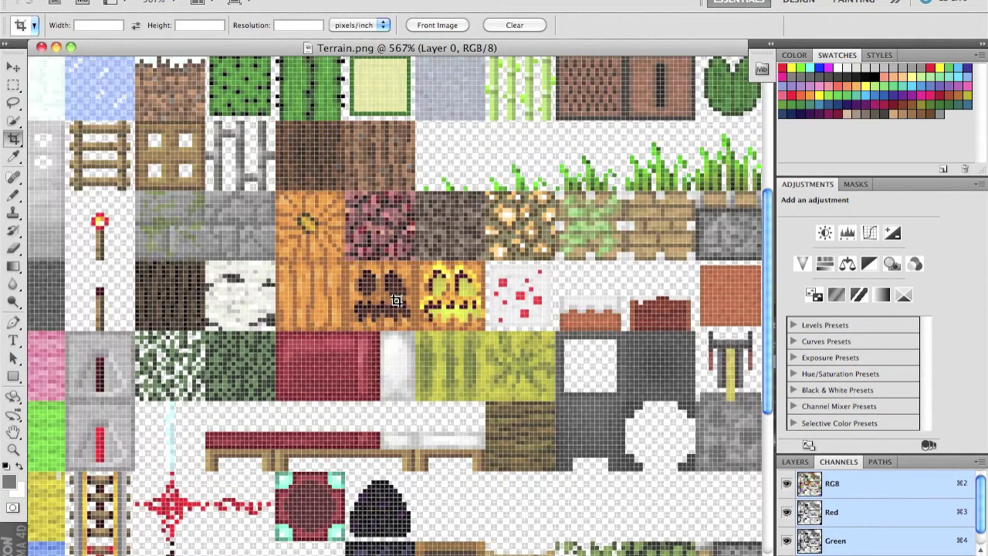
pyautogui.keyDown('alt'); pyautogui.scroll(2, 395, 300); pyautogui.keyUp('alt')
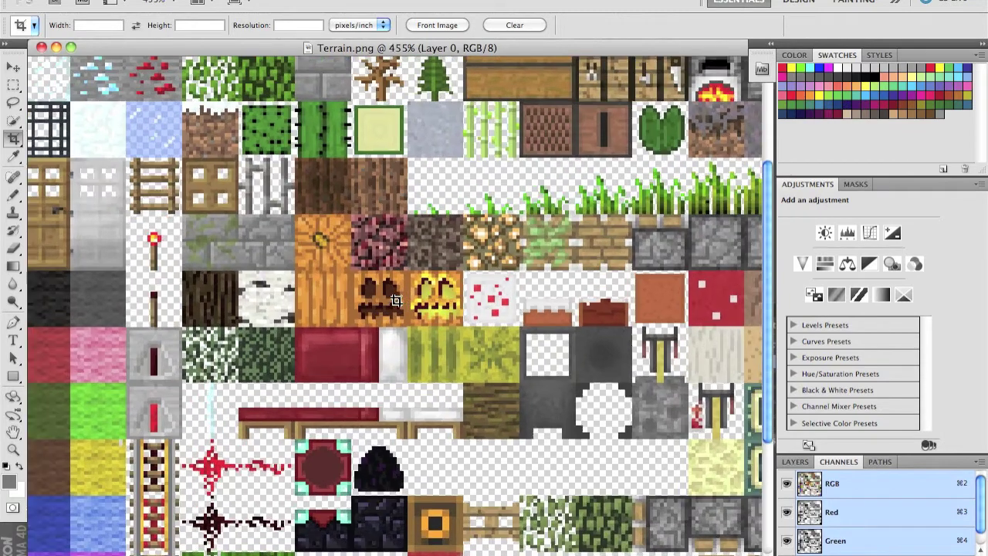
# Examine the block textures in Terrain.png and locate the torch sprite at close zoom
pyautogui.keyDown('alt'); pyautogui.scroll(2, 317, 258); pyautogui.keyUp('alt')
pyautogui.scroll(4, 317, 258)
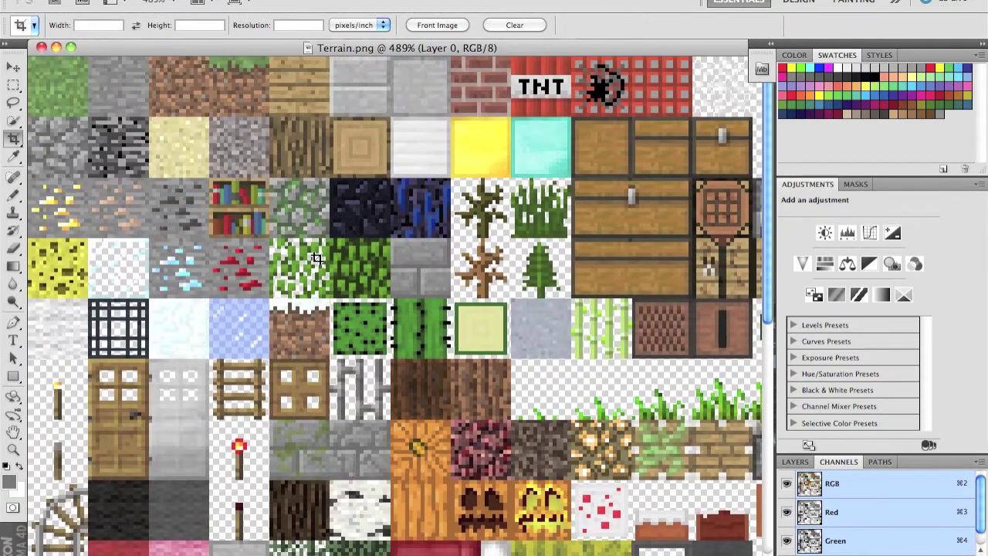
pyautogui.keyDown('alt'); pyautogui.scroll(4, 286, 272); pyautogui.keyUp('alt')
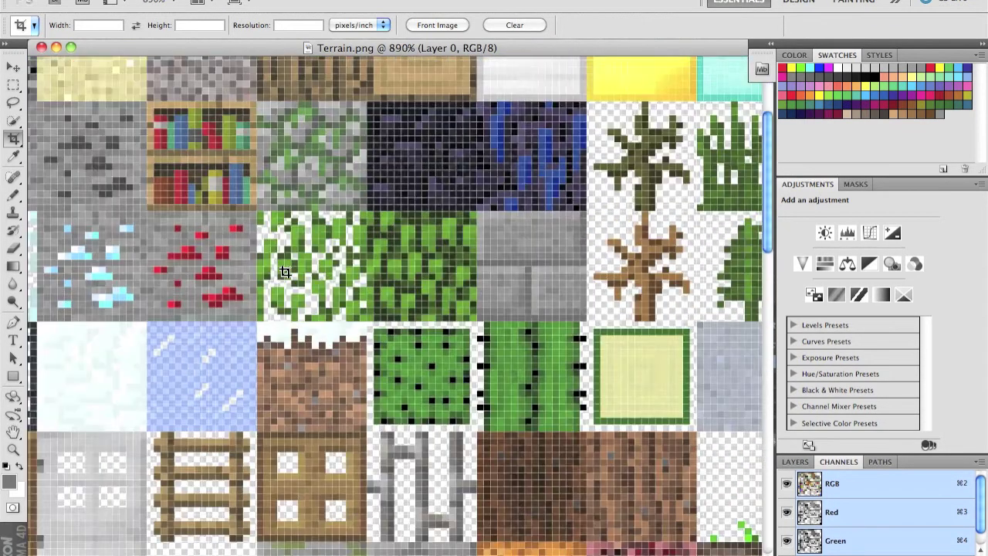
pyautogui.keyDown('alt'); pyautogui.scroll(-2, 285, 272); pyautogui.keyUp('alt')
pyautogui.scroll(5, 286, 272)
pyautogui.hscroll(-6, 286, 271)
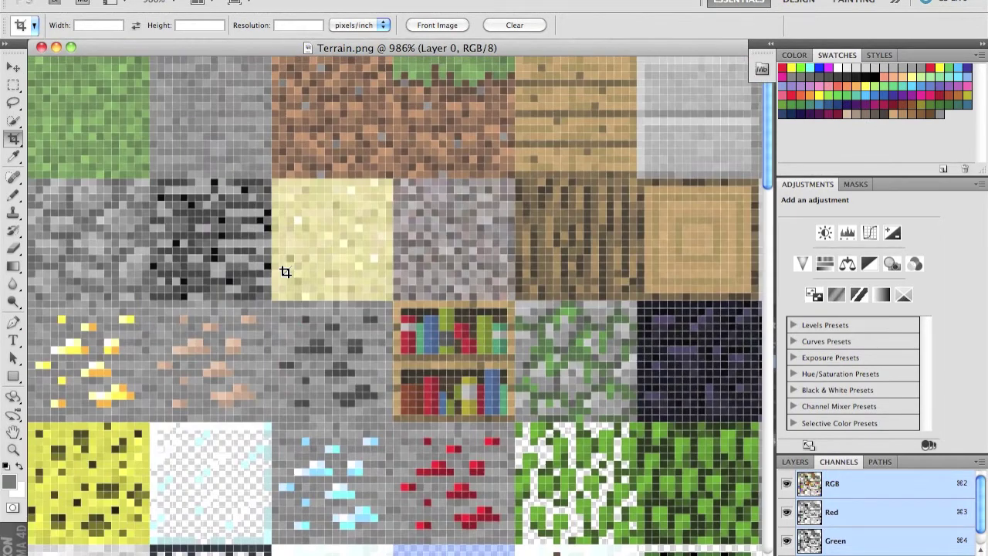
pyautogui.scroll(-12, 155, 268)
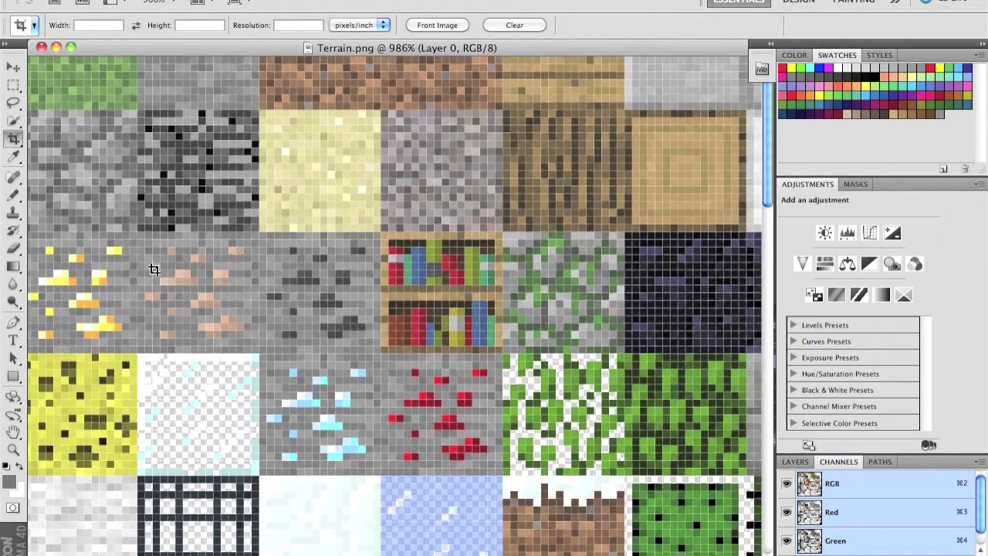
pyautogui.keyDown('alt'); pyautogui.scroll(4, 154, 268); pyautogui.keyUp('alt')
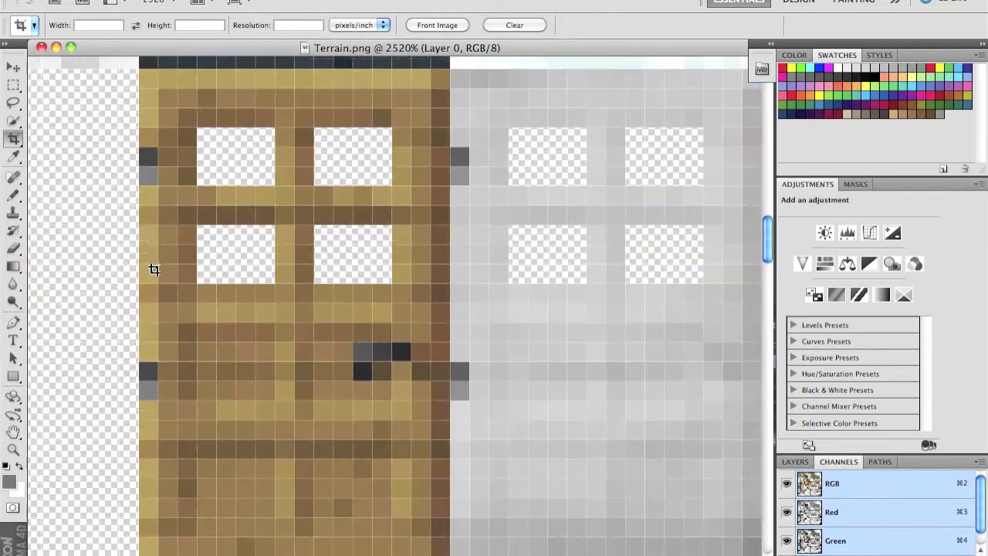
pyautogui.keyDown('alt'); pyautogui.scroll(-1, 155, 268); pyautogui.keyUp('alt')
pyautogui.hscroll(-3, 154, 269)
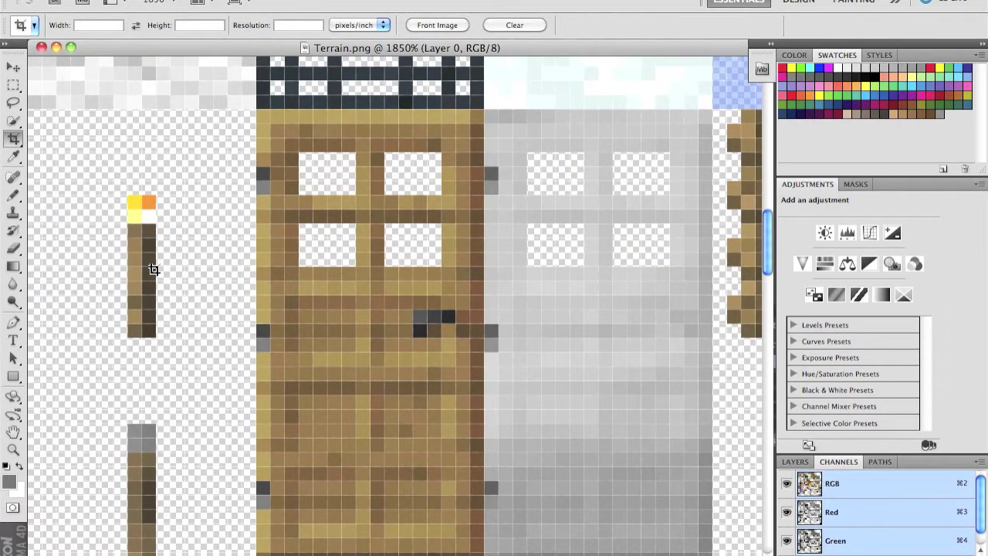
pyautogui.keyDown('alt'); pyautogui.scroll(3, 154, 207); pyautogui.keyUp('alt')
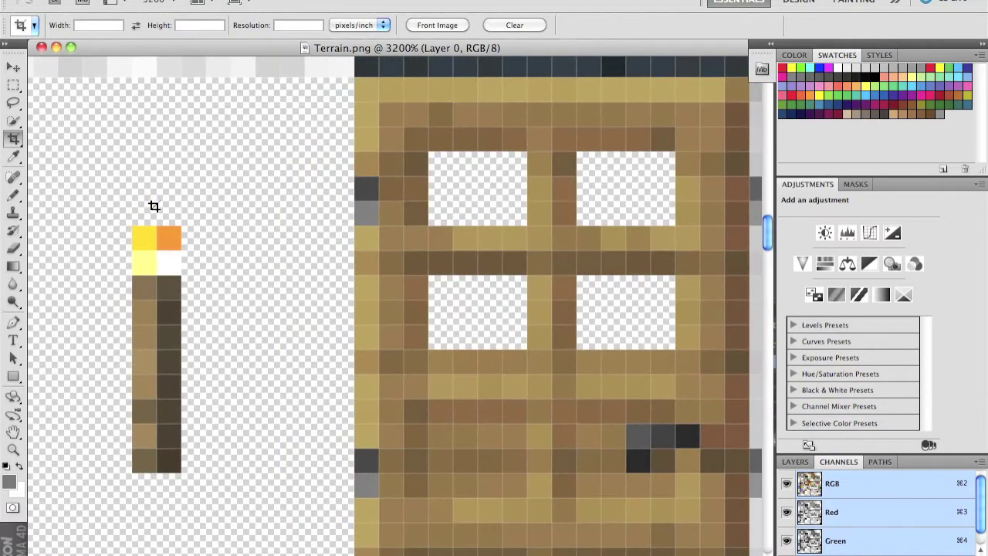
pyautogui.hscroll(-2, 0, 276)
pyautogui.scroll(-1, 0, 275)
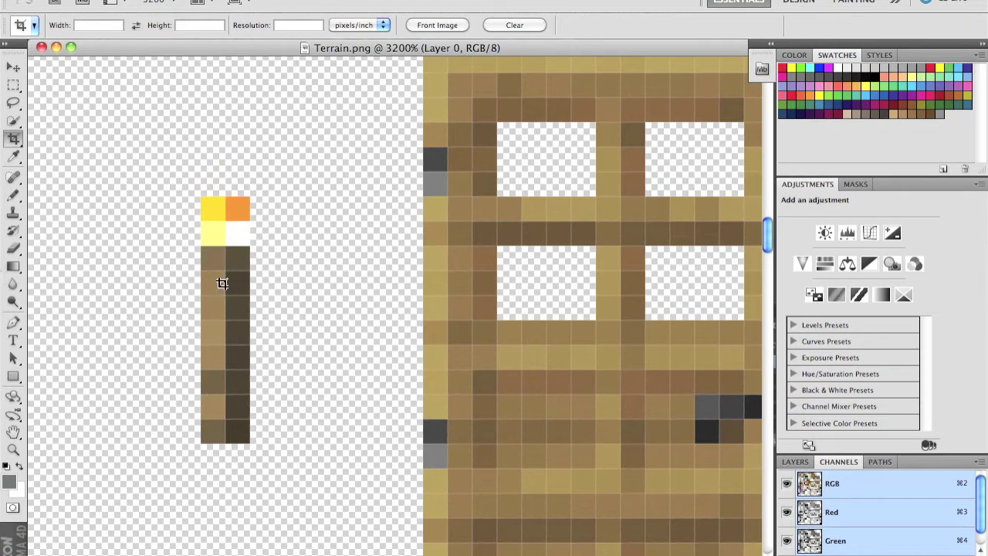
# Try cropping Terrain.png to the torch's four flame pixels, and undo the crop
pyautogui.moveTo(202, 246); pyautogui.dragTo(241, 207)
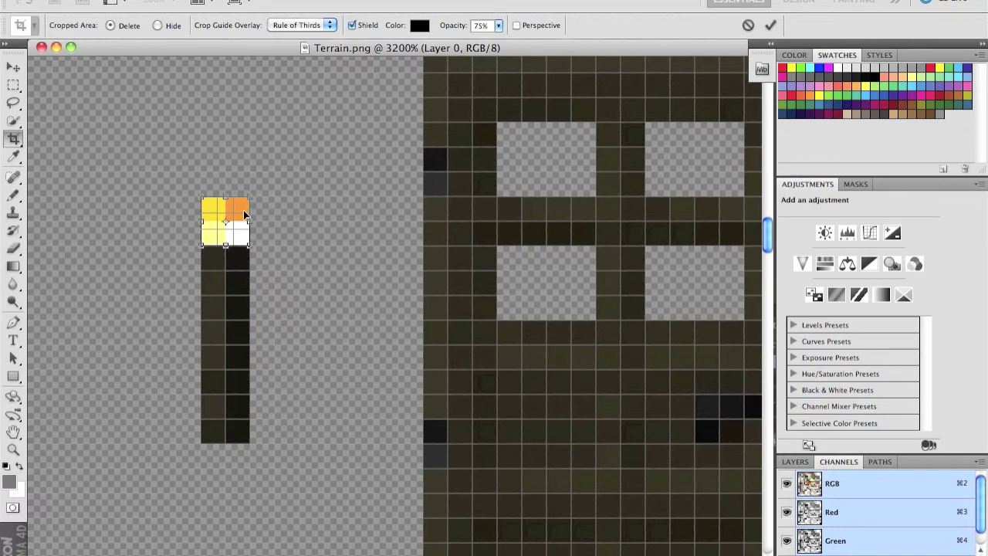
pyautogui.press('Return')
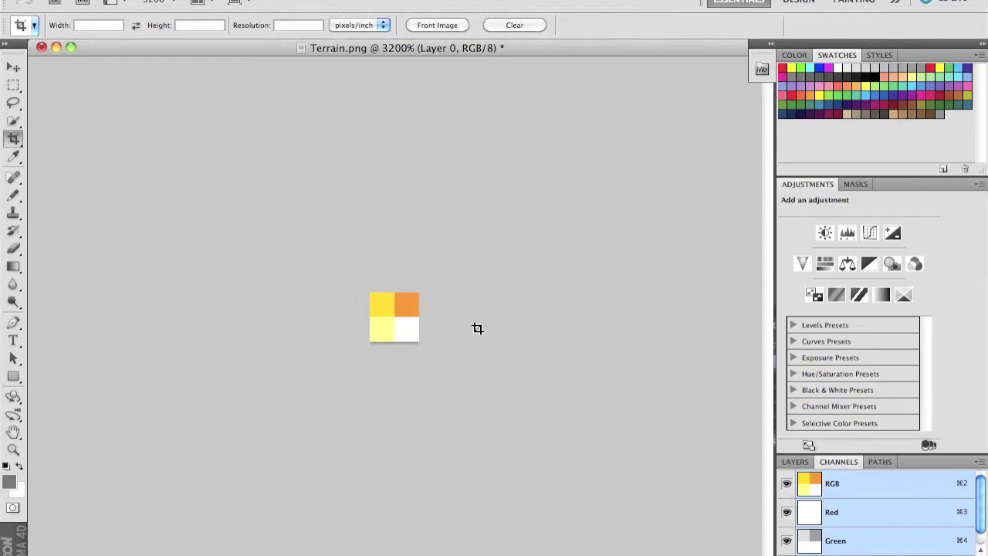
pyautogui.press('super+z')
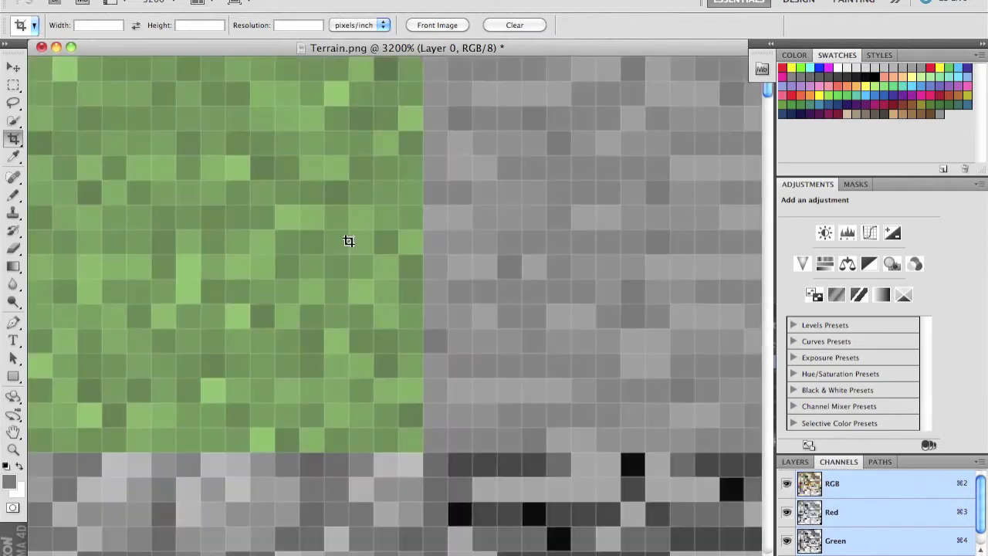
# Try cropping Terrain.png to the lowest four pixels of the torch's handle, and undo the crop
pyautogui.scroll(-10, 346, 238)
pyautogui.scroll(-15, 348, 241)
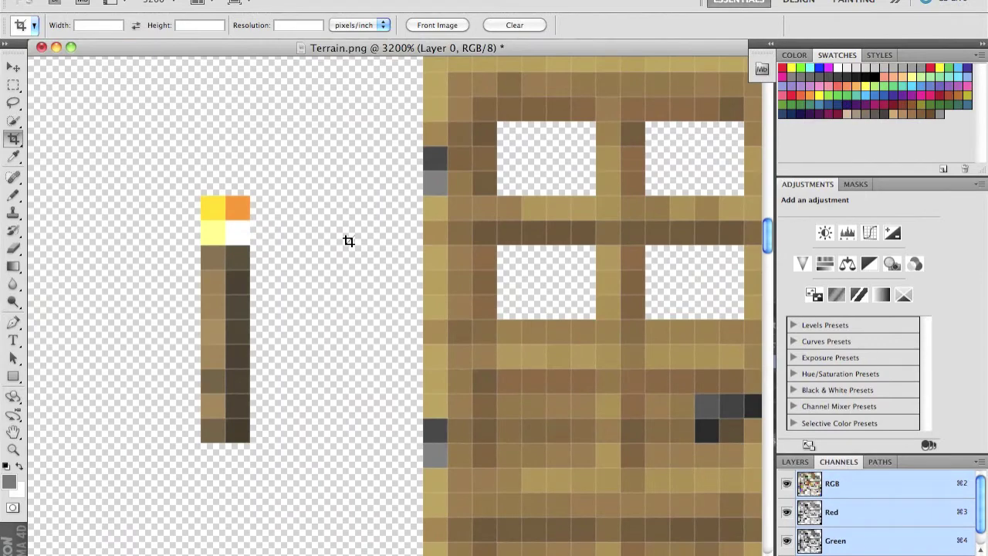
pyautogui.moveTo(203, 397); pyautogui.dragTo(244, 437)
pyautogui.press('Return')
pyautogui.press('super+z')
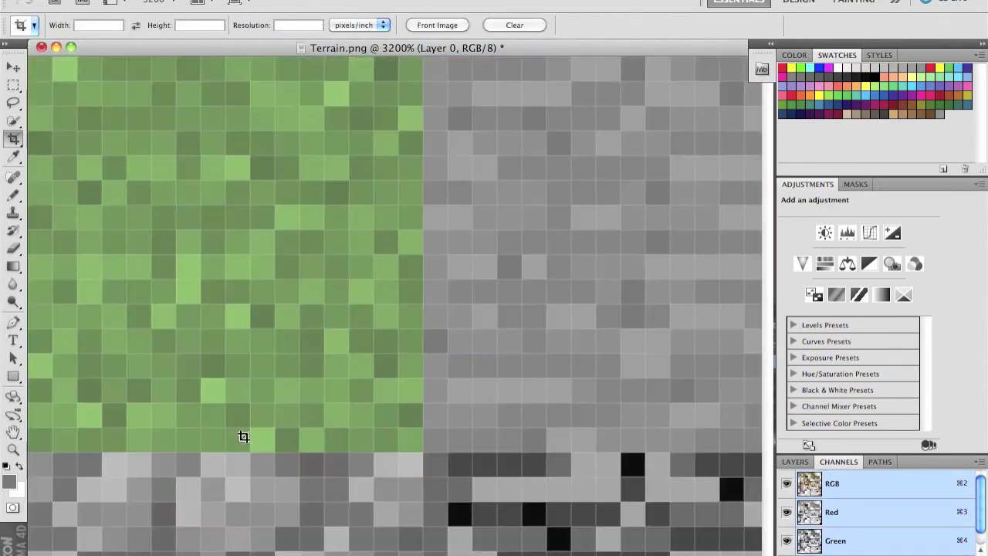
pyautogui.scroll(-8, 244, 437)
pyautogui.scroll(-10, 243, 437)
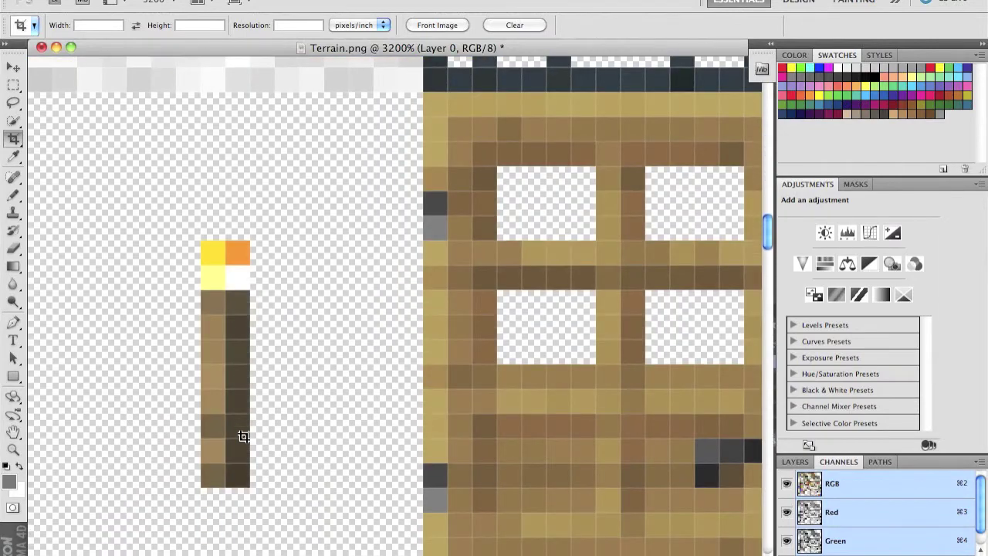
pyautogui.scroll(-4, 156, 438)
pyautogui.keyDown('alt'); pyautogui.scroll(-10, 156, 438); pyautogui.keyUp('alt')
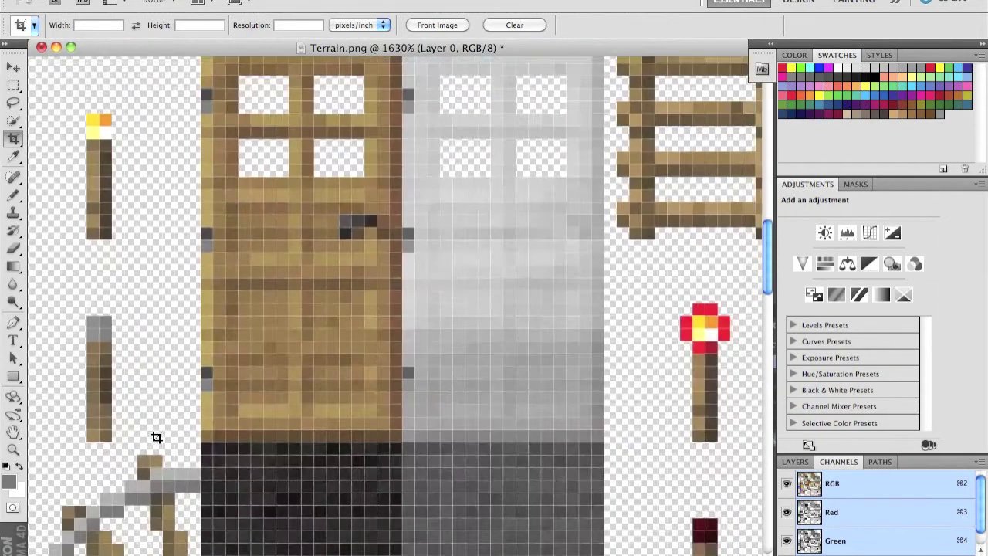
pyautogui.keyDown('alt'); pyautogui.scroll(3, 156, 437); pyautogui.keyUp('alt')
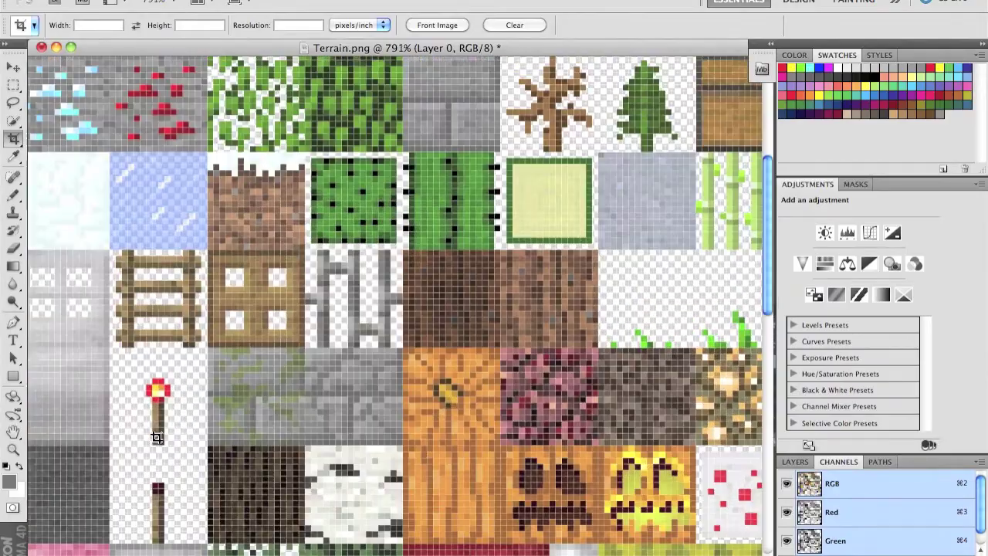
# Switch to Cinema 4D, create a new material and open its Alpha channel settings in the Material Editor
pyautogui.press('F9')
pyautogui.click(518, 168)
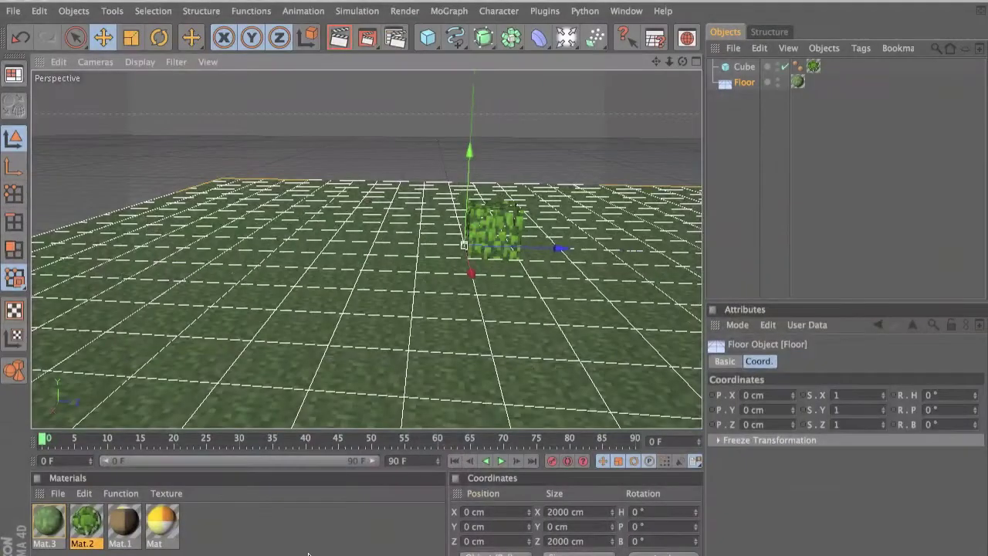
pyautogui.doubleClick(308, 550)
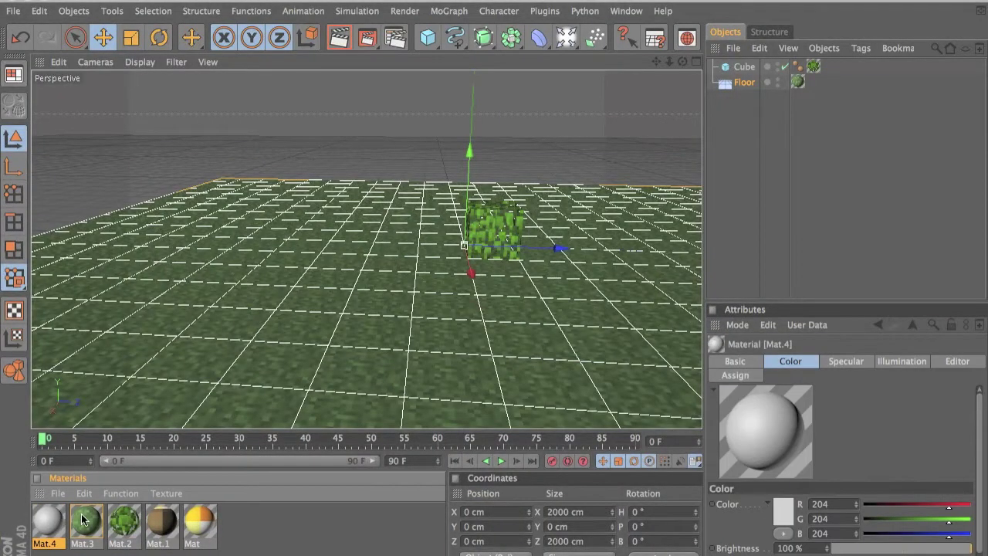
pyautogui.doubleClick(60, 522)
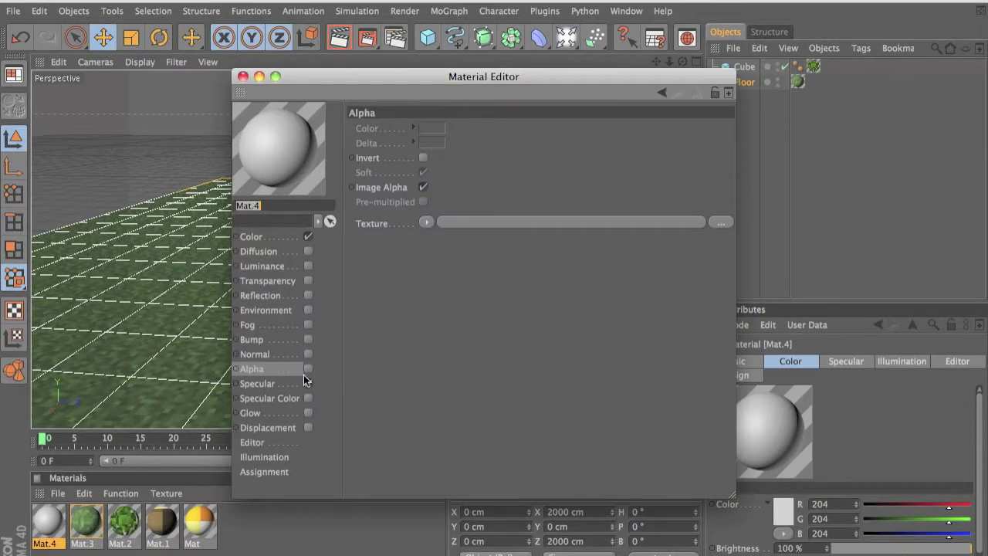
pyautogui.click(308, 370)
# Switch to Photoshop and crop Terrain.png to the bottom 2 x 2 pixels of the lit torch's handle
pyautogui.press('F9')
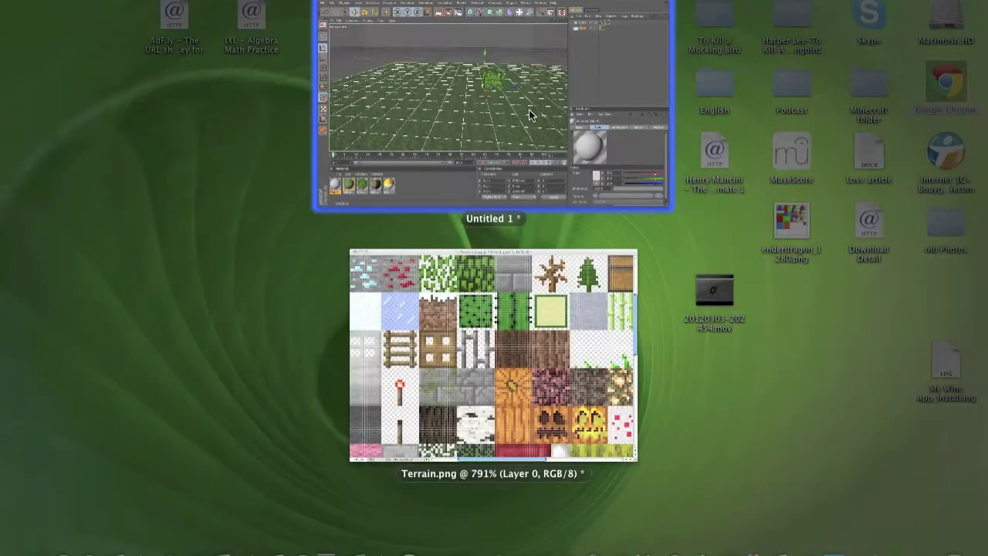
pyautogui.click(514, 115)
pyautogui.press('F9')
pyautogui.click(458, 377)
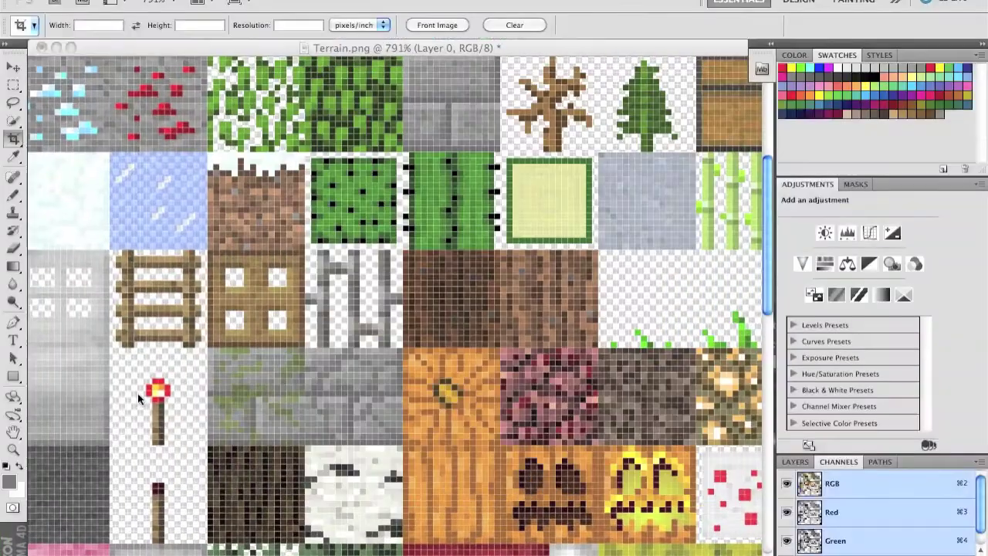
pyautogui.hscroll(-5, 137, 398)
pyautogui.keyDown('alt'); pyautogui.scroll(5, 138, 398); pyautogui.keyUp('alt')
pyautogui.hscroll(-1, 138, 398)
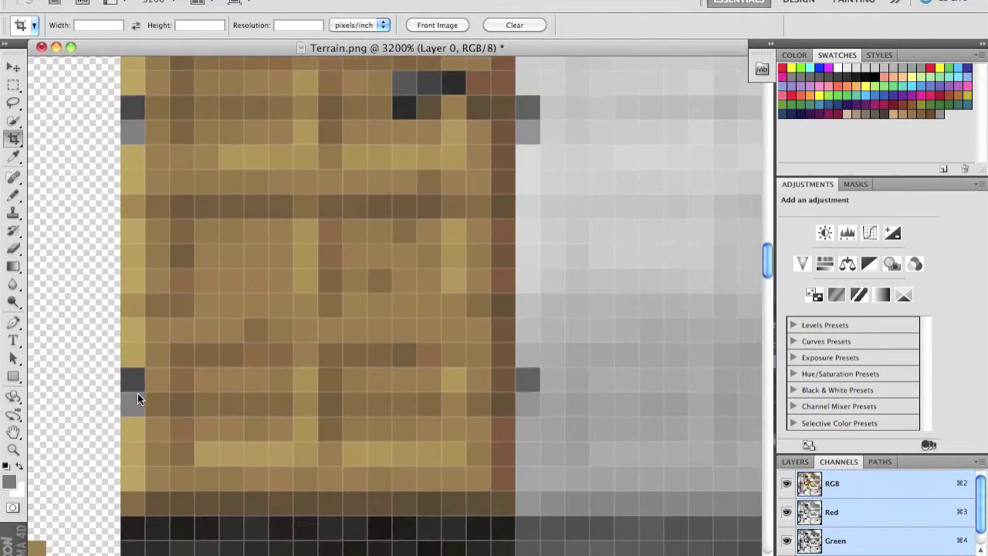
pyautogui.hscroll(-5, 137, 392)
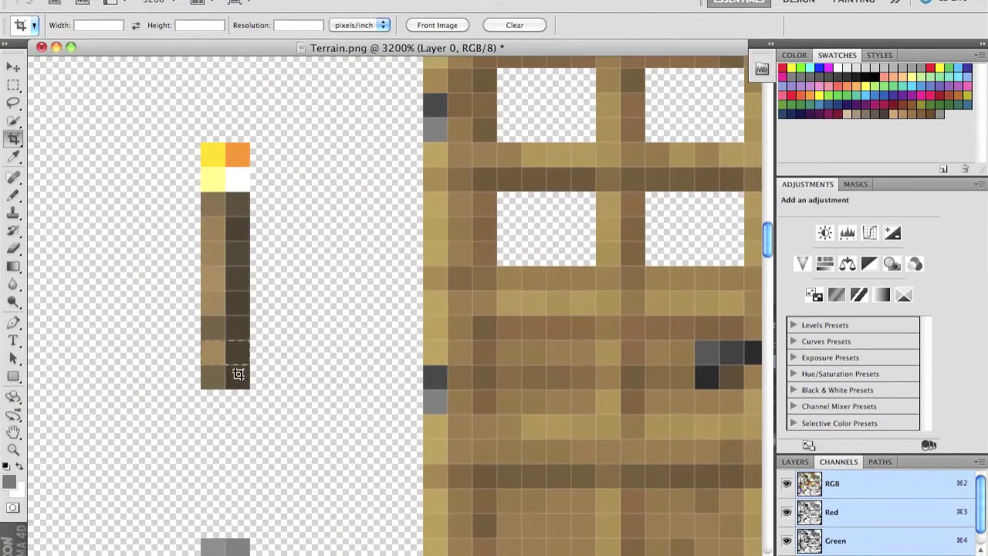
pyautogui.moveTo(239, 373); pyautogui.dragTo(249, 388)
pyautogui.press('Return')
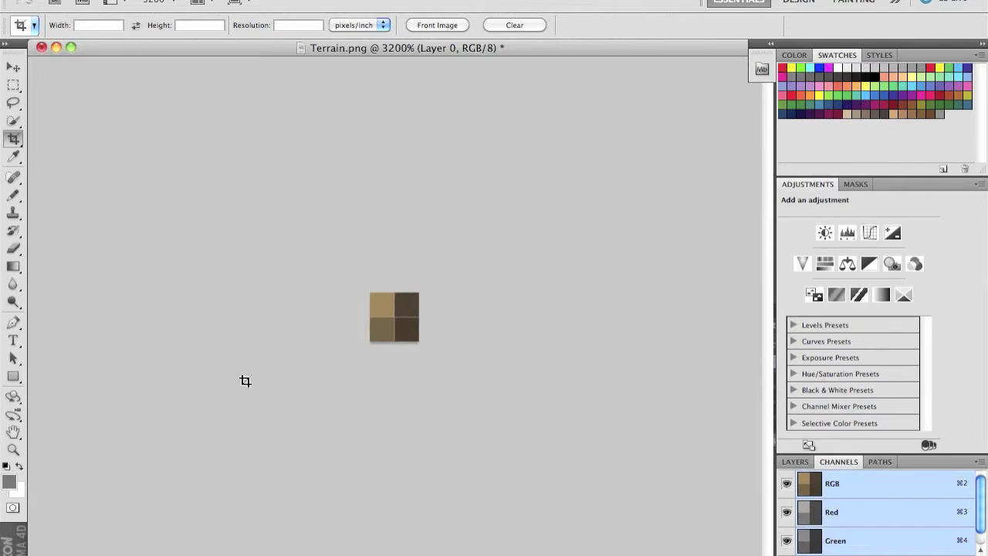
# Try to save the cropped torch piece as a PNG copy named Torch bottom in the PNG folder
pyautogui.press('super+shift+s')
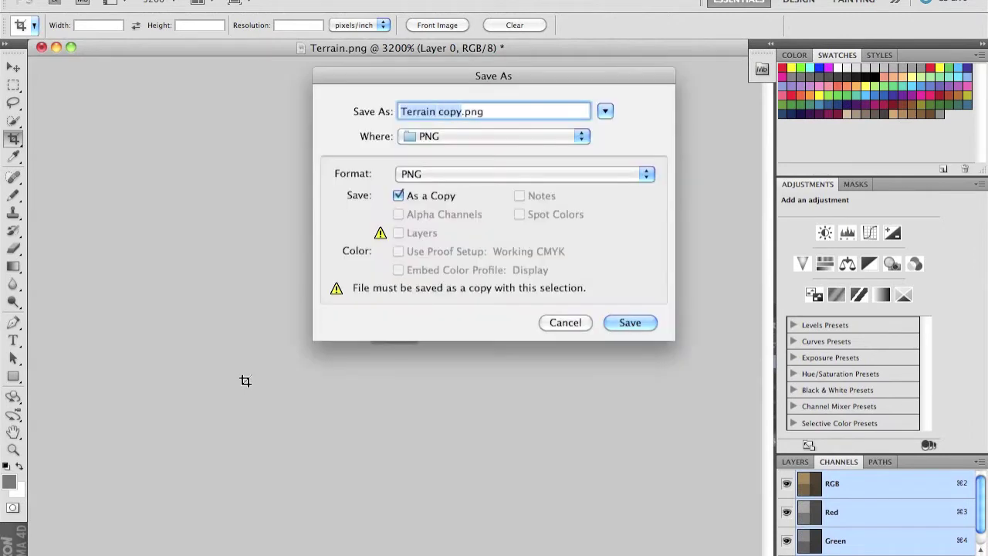
pyautogui.write('Torch')
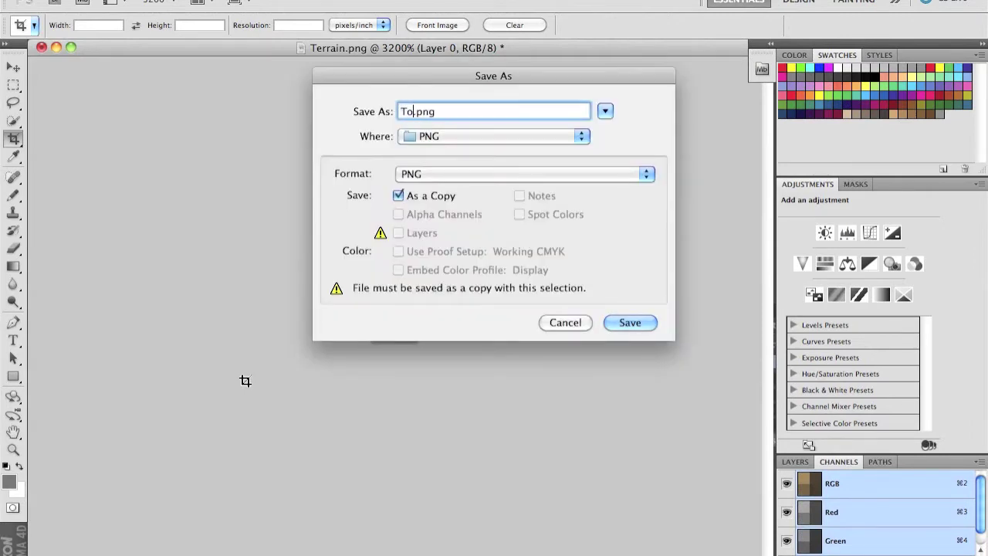
pyautogui.write(' bottom')
pyautogui.press('Return')
pyautogui.press('Escape')
pyautogui.click(556, 324)
# Switch back to Cinema 4D and the Alpha settings of Mat.4
pyautogui.press('F9')
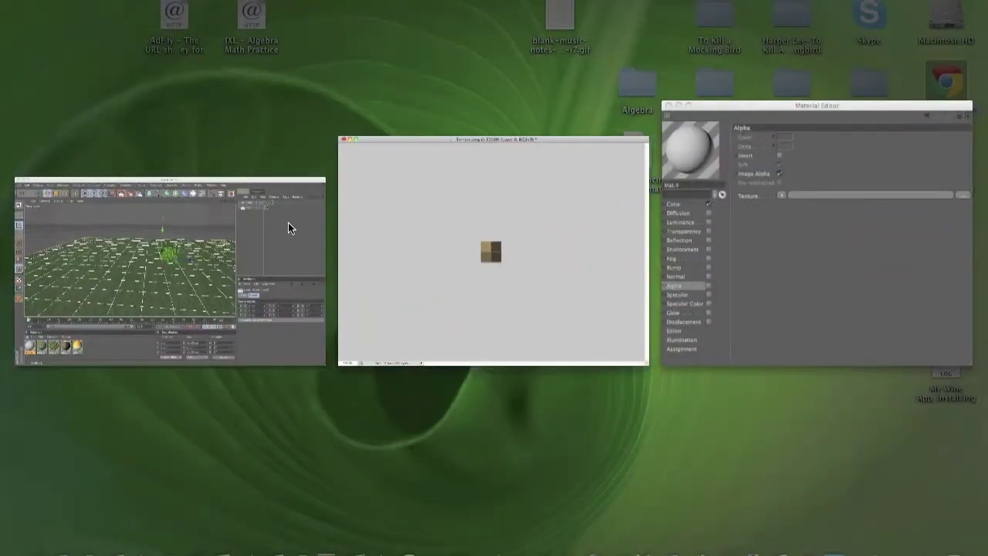
pyautogui.click(288, 222)
pyautogui.click(426, 223)
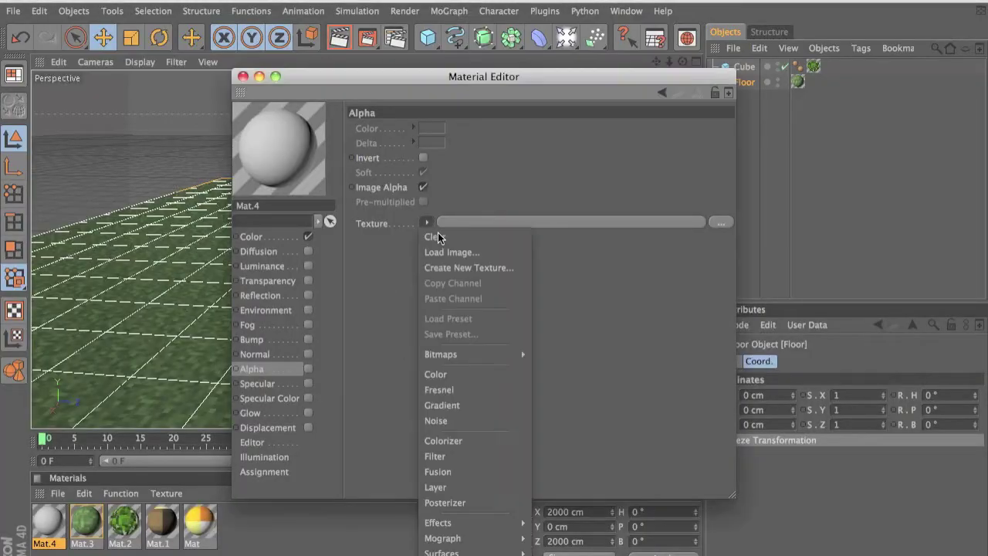
pyautogui.click(430, 246)
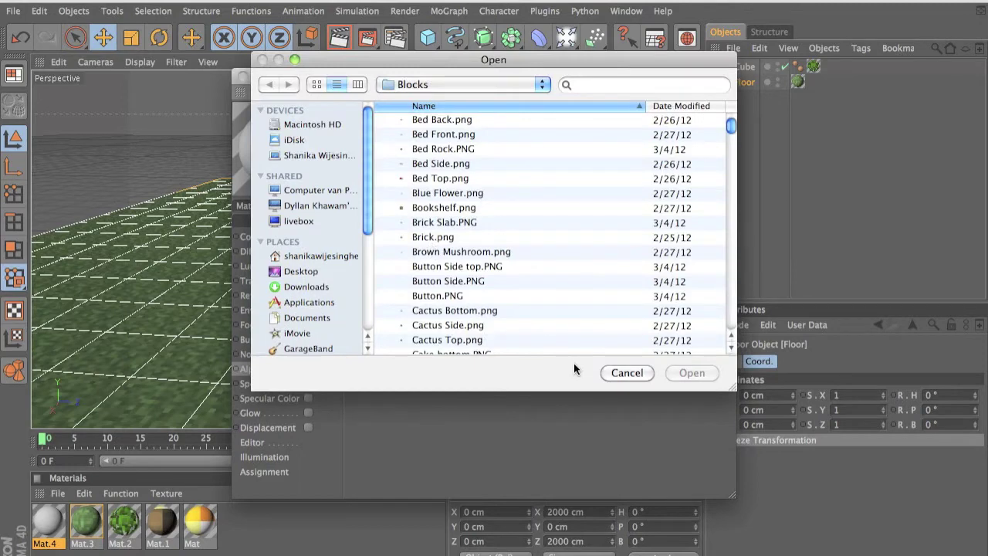
pyautogui.click(638, 374)
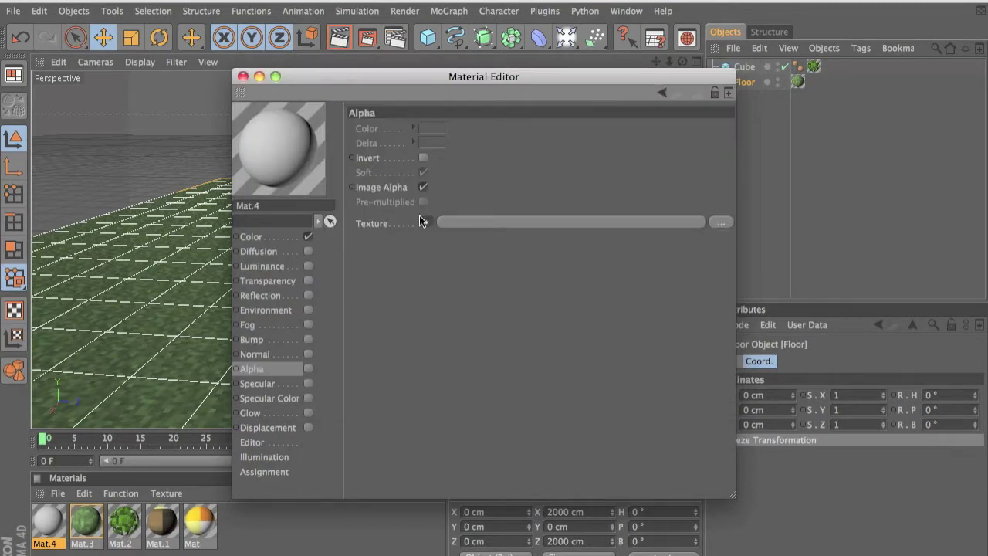
# Load Torch Bottom.PNG from the PNG folder as Mat.4's Alpha texture and set its sampling to None
pyautogui.click(421, 219)
pyautogui.press('t')
pyautogui.scroll(-2, 529, 204)
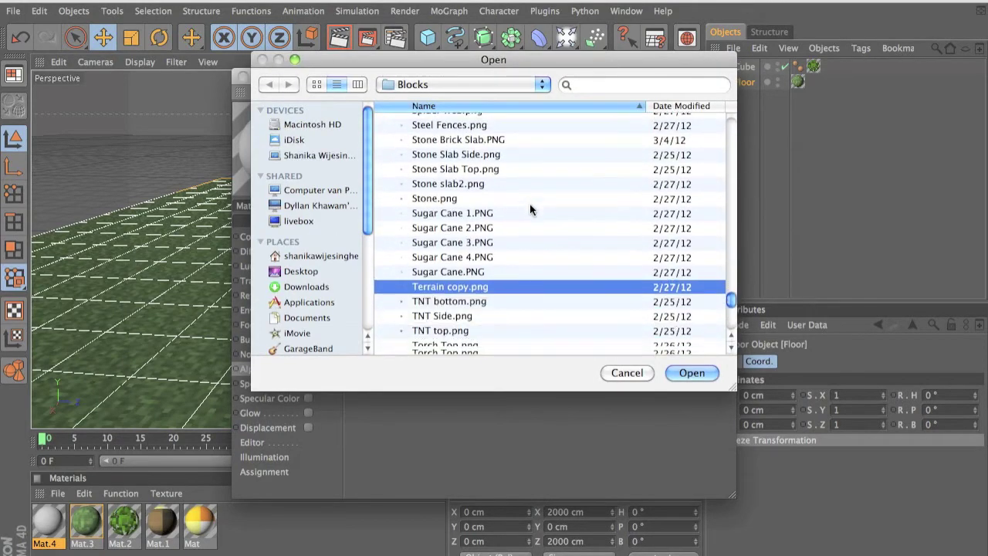
pyautogui.click(479, 90)
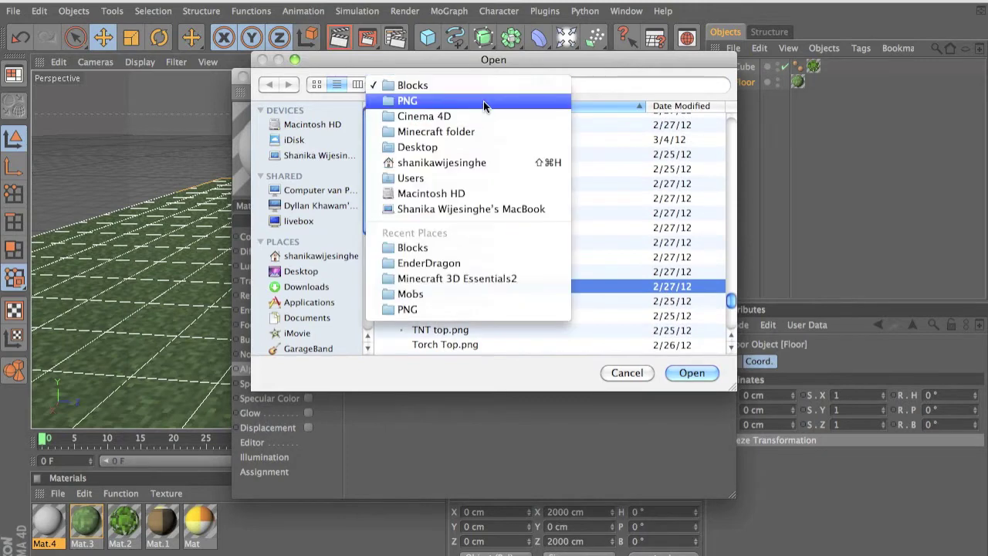
pyautogui.click(483, 101)
pyautogui.write('to')
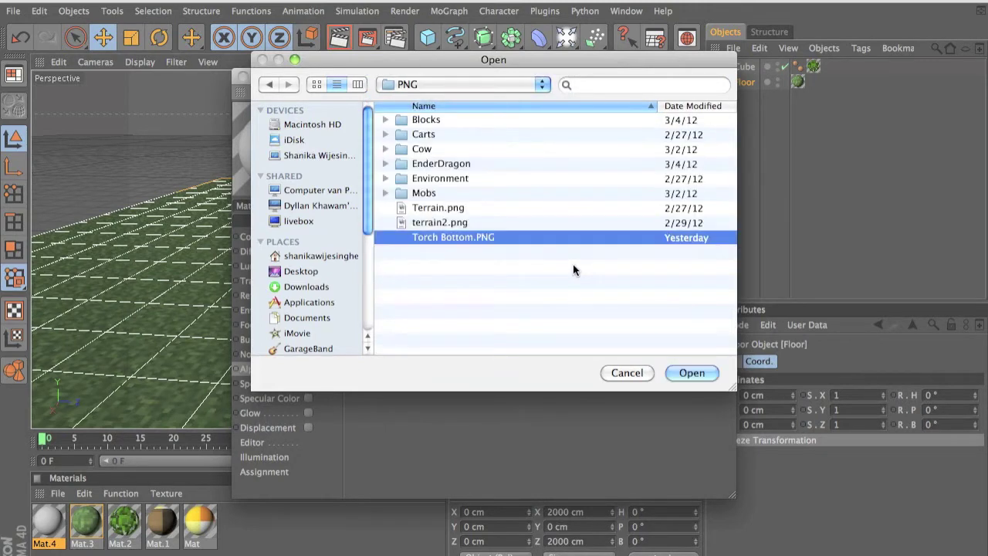
pyautogui.doubleClick(470, 236)
pyautogui.click(550, 205)
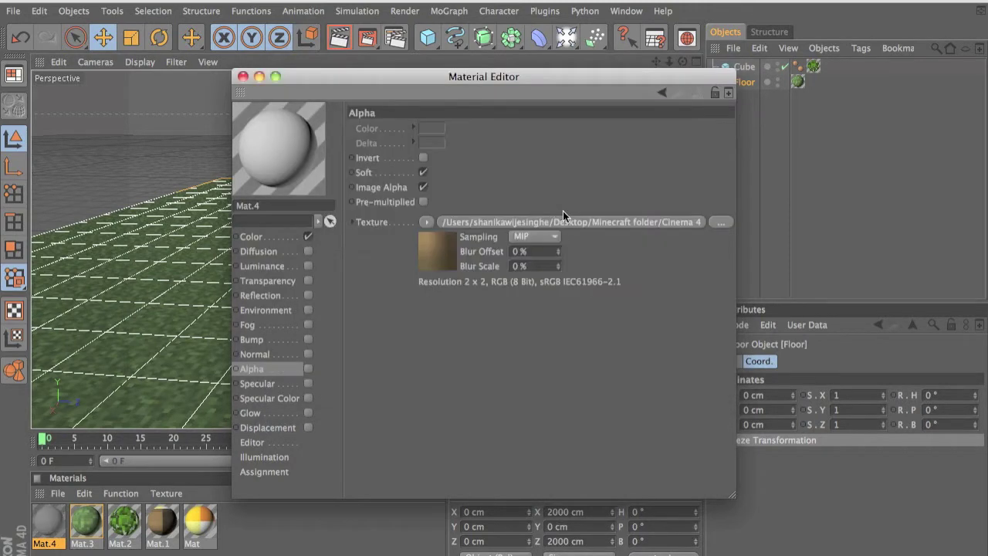
pyautogui.click(534, 236)
pyautogui.click(552, 250)
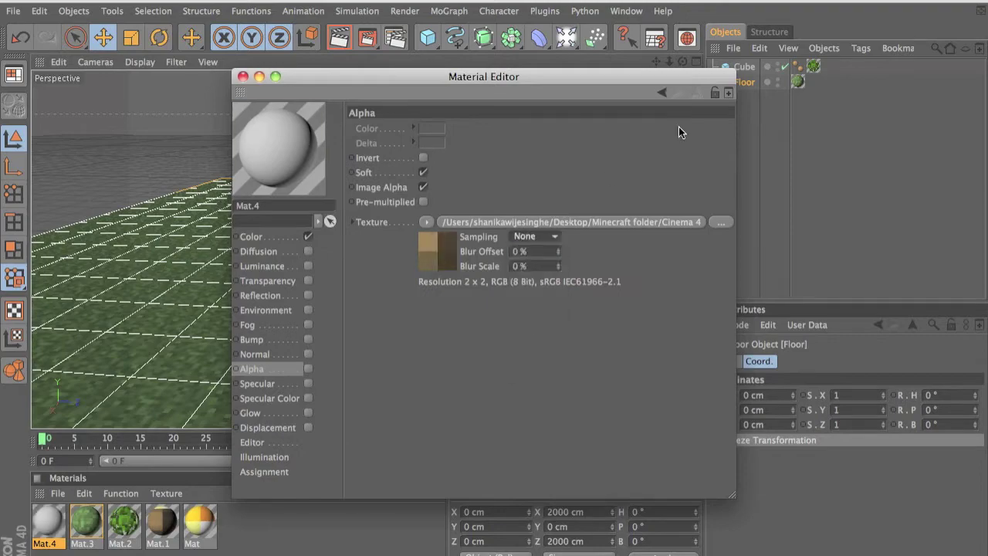
# Close the Material Editor and switch to Photoshop to examine the lit torch's pixel dimensions in Terrain.png
pyautogui.click(243, 74)
pyautogui.keyDown('alt'); pyautogui.moveTo(336, 195); pyautogui.dragTo(365, 258); pyautogui.keyUp('alt')
pyautogui.press('F9')
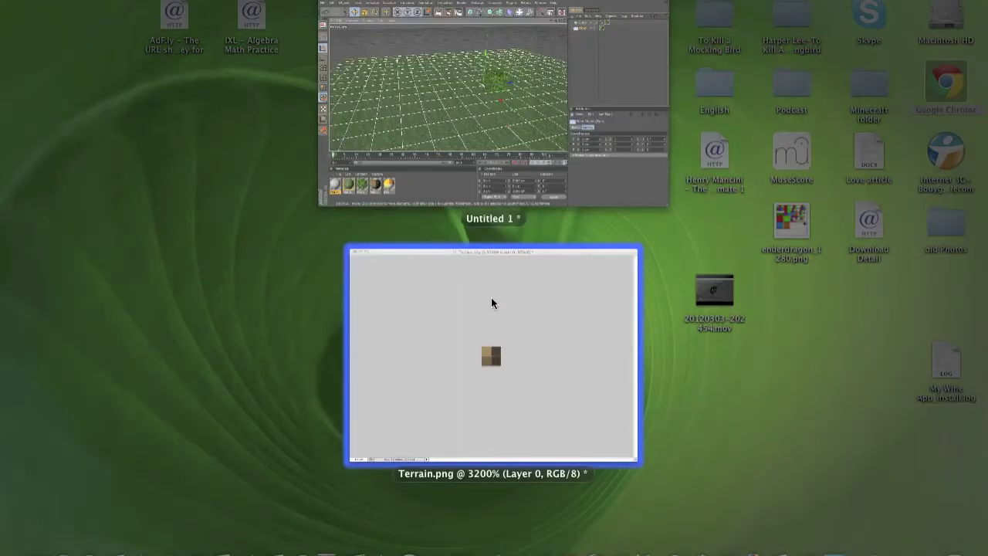
pyautogui.click(492, 300)
pyautogui.scroll(-15, 339, 341)
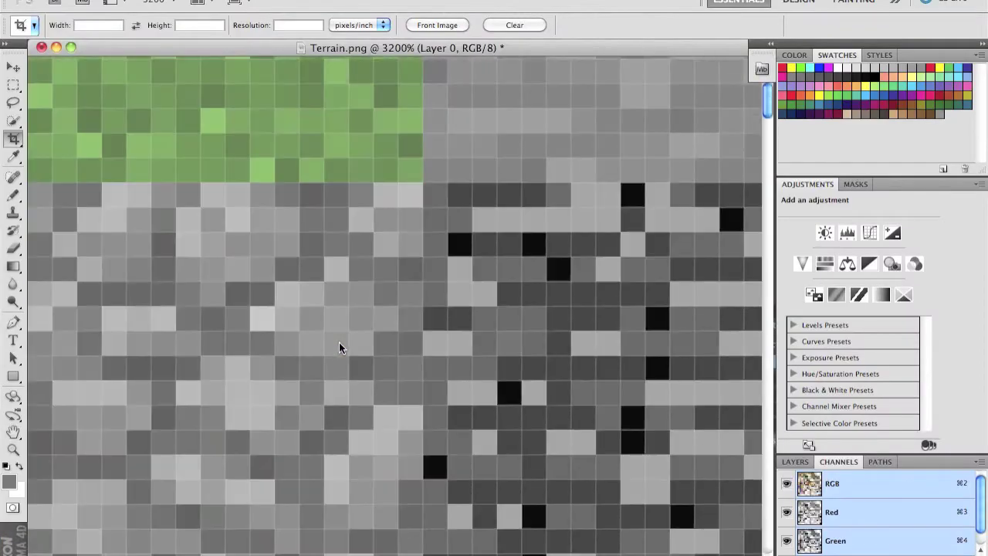
pyautogui.scroll(-8, 339, 342)
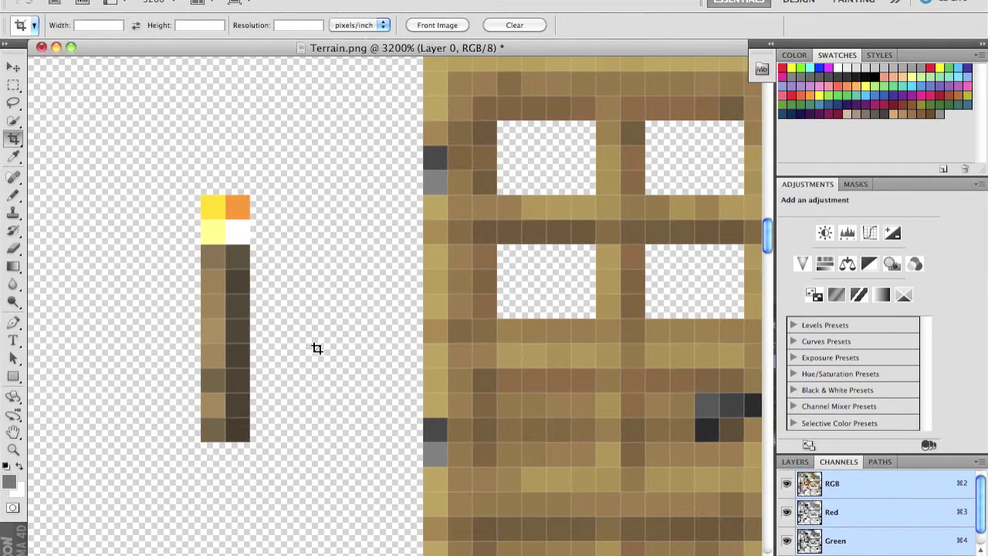
# Switch back to Cinema 4D and add a new cube to the scene
pyautogui.press('F3')
pyautogui.click(419, 159)
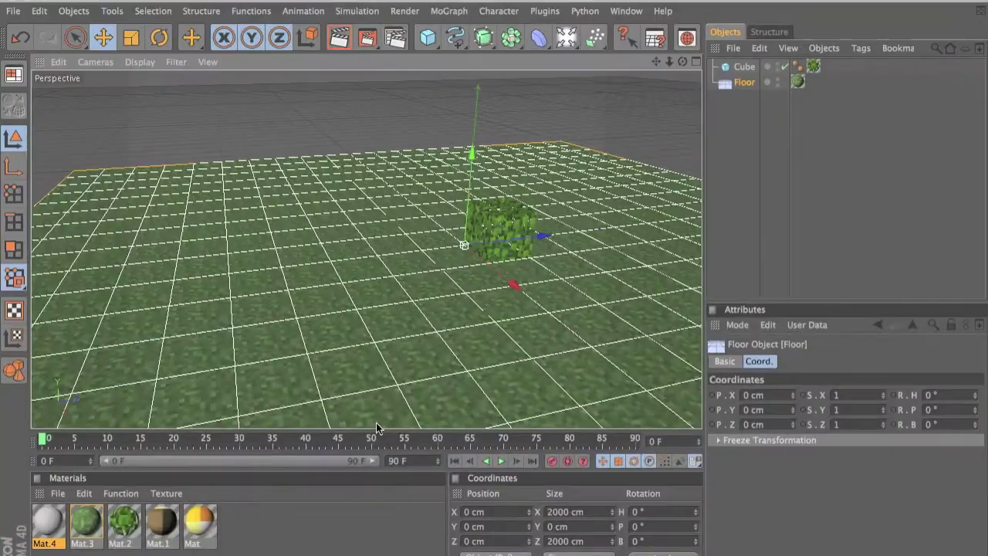
pyautogui.click(428, 37)
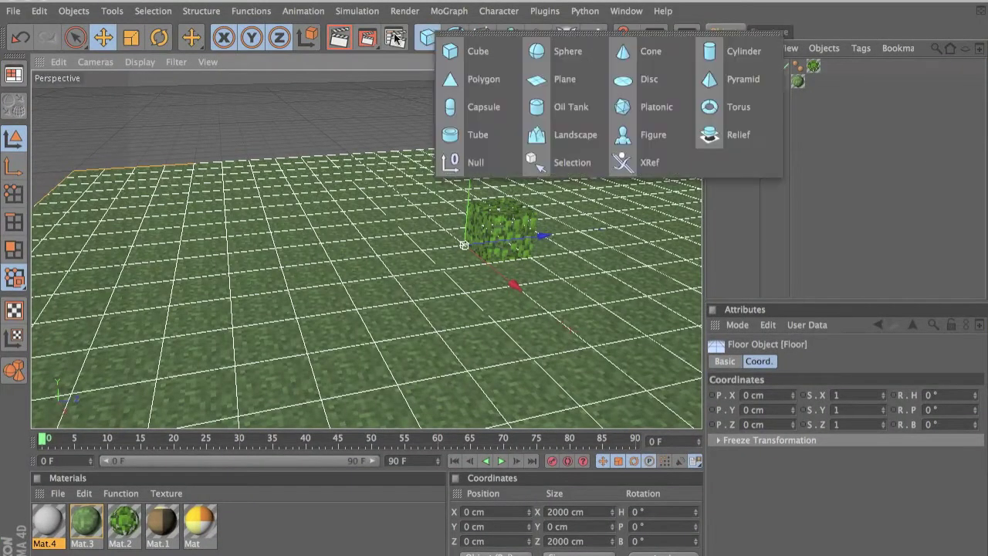
pyautogui.click(445, 51)
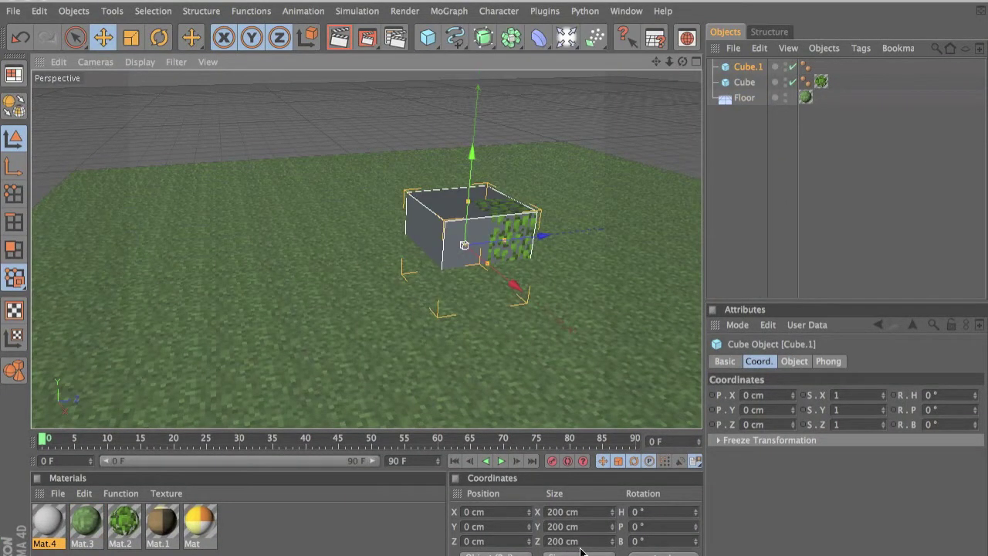
pyautogui.click(794, 361)
pyautogui.click(725, 361)
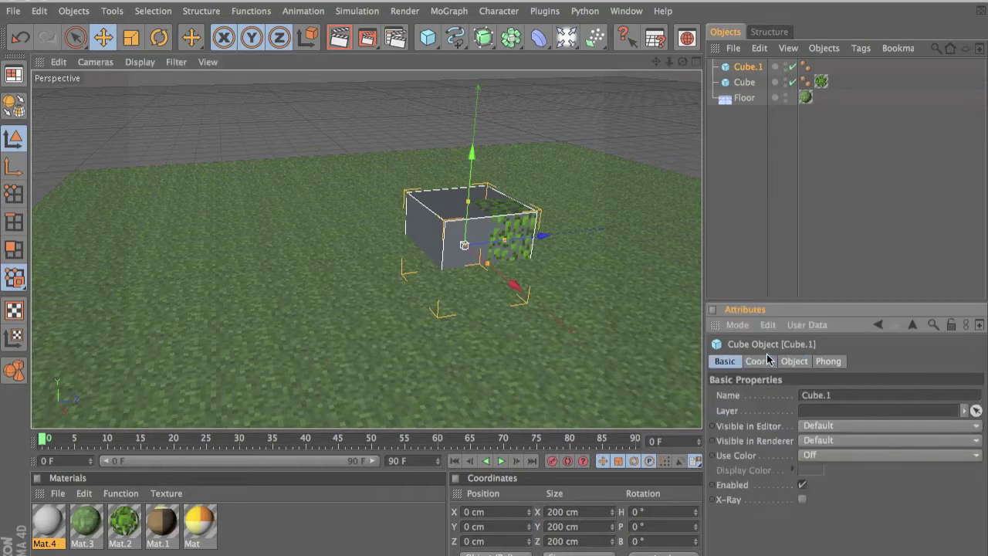
# Set the new cube's position to 50 cm on X, Y and Z
pyautogui.click(768, 359)
pyautogui.doubleClick(756, 394)
pyautogui.write('50')
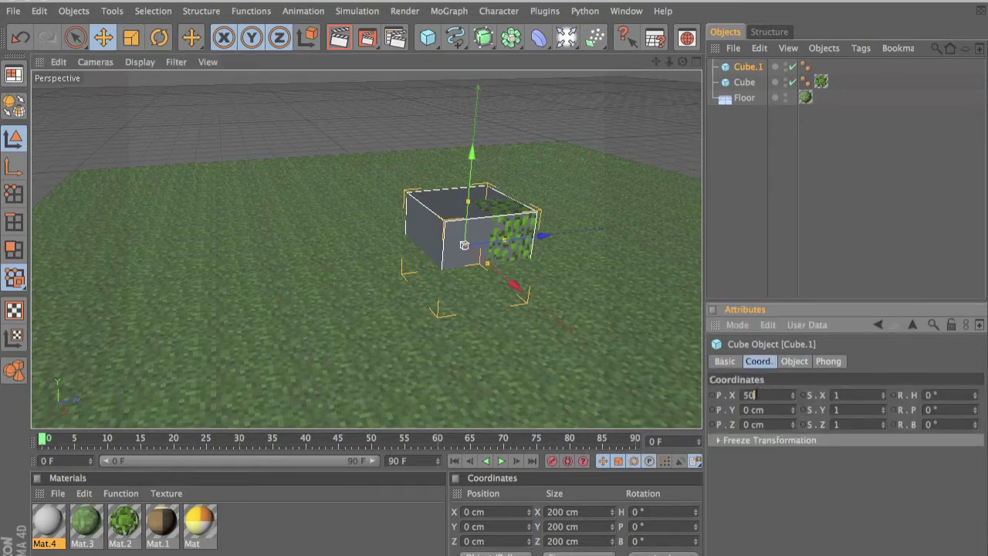
pyautogui.press('Tab')
pyautogui.write('50')
pyautogui.press('Tab')
pyautogui.write('50')
pyautogui.press('Return')
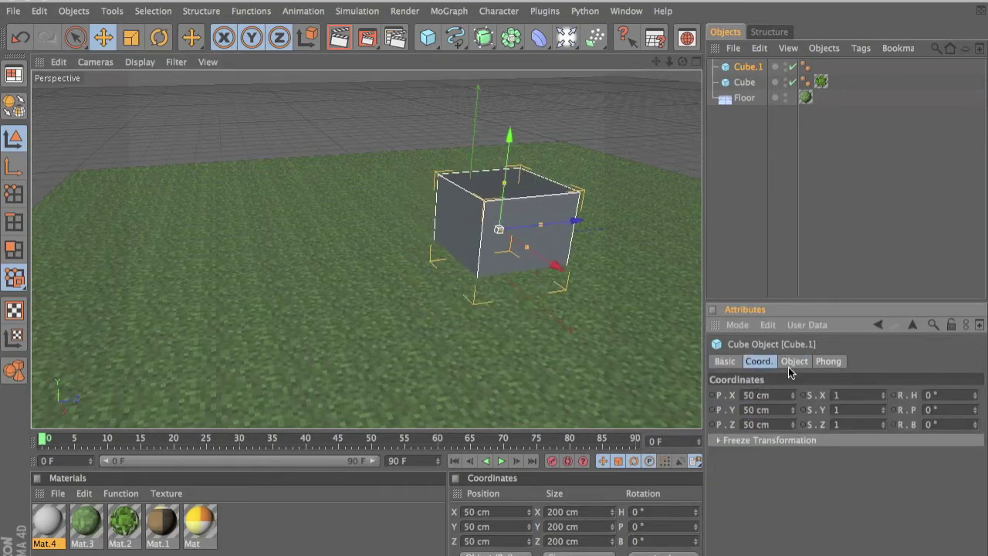
# Set the new cube's size to 12.5 cm in X, 62.5 cm in Y and 12.5 cm in Z
pyautogui.click(793, 361)
pyautogui.doubleClick(808, 411)
pyautogui.hotkey('shift', 'Tab')
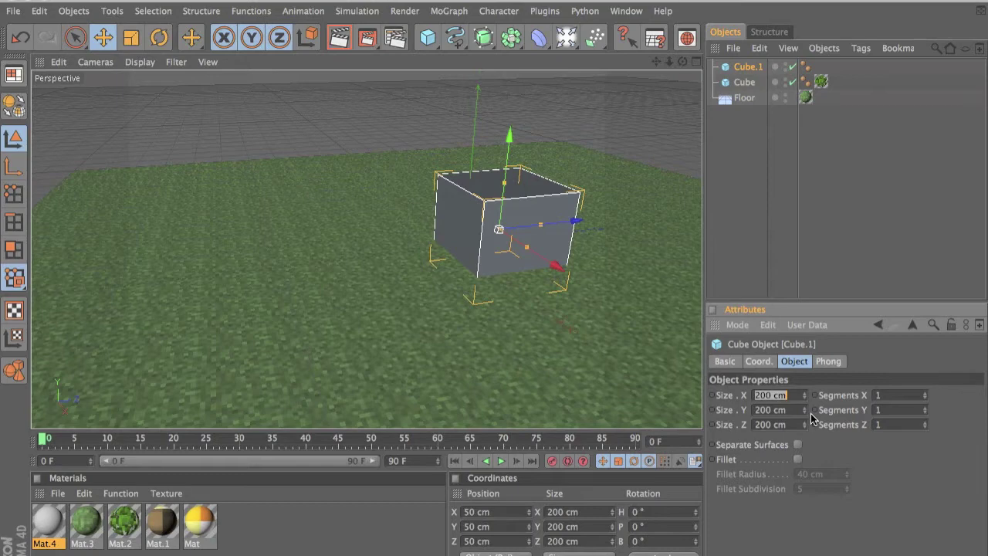
pyautogui.write('12.5')
pyautogui.press('Tab')
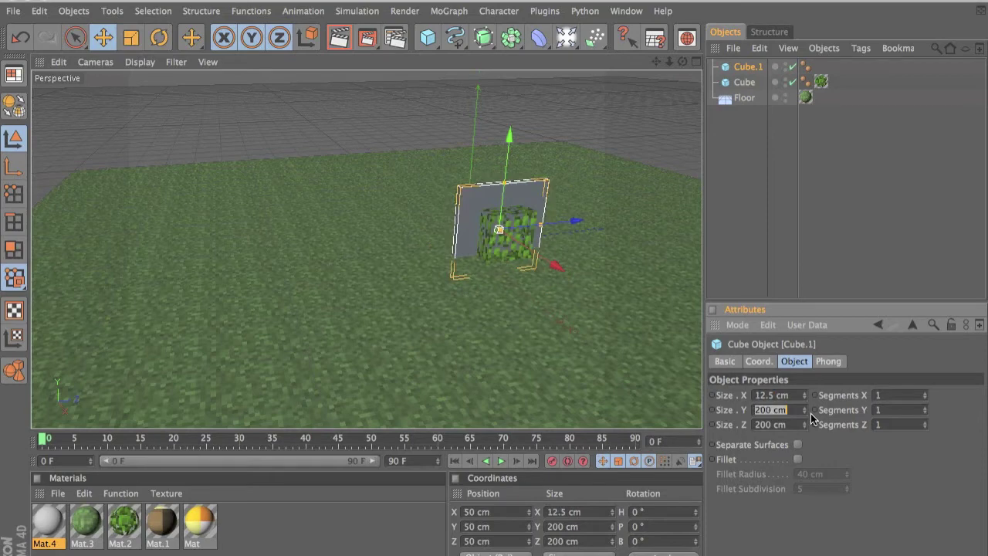
pyautogui.write('62.5')
pyautogui.click(776, 425)
pyautogui.write('12.5')
pyautogui.press('Return')
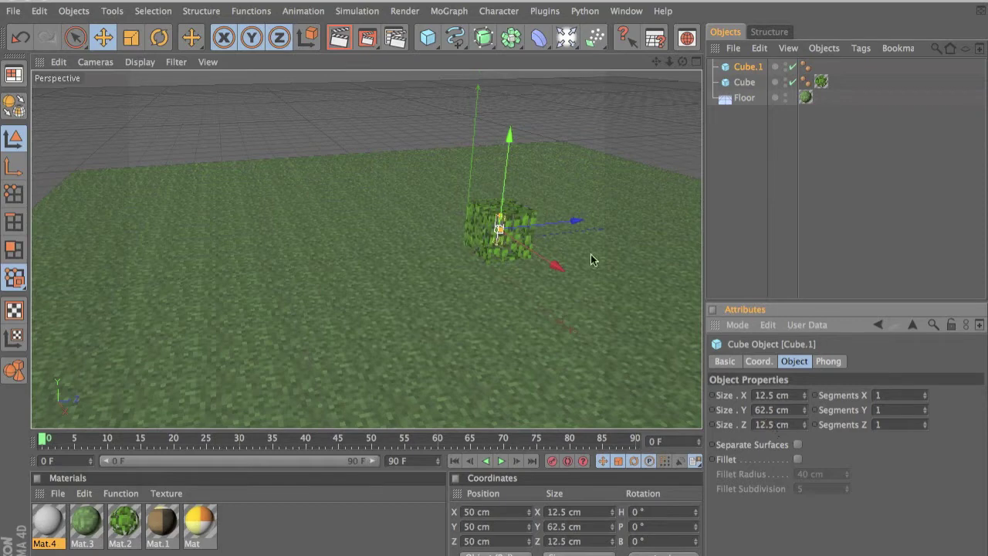
# Move the thin post out of the leaf cube along Z to -350 cm
pyautogui.moveTo(575, 222); pyautogui.dragTo(536, 197)
pyautogui.keyDown('alt'); pyautogui.moveTo(537, 197); pyautogui.dragTo(494, 285, button='middle'); pyautogui.keyUp('alt')
pyautogui.scroll(8, 518, 196)
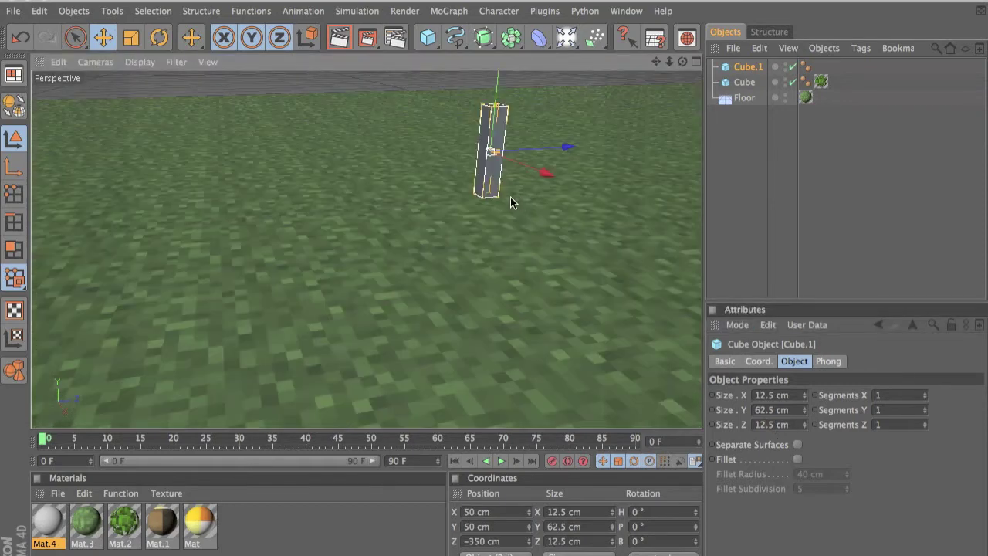
pyautogui.keyDown('alt'); pyautogui.moveTo(493, 200); pyautogui.dragTo(517, 234, button='middle'); pyautogui.keyUp('alt')
pyautogui.scroll(2, 518, 234)
pyautogui.scroll(3, 517, 240)
pyautogui.click(513, 238)
pyautogui.scroll(-5, 513, 237)
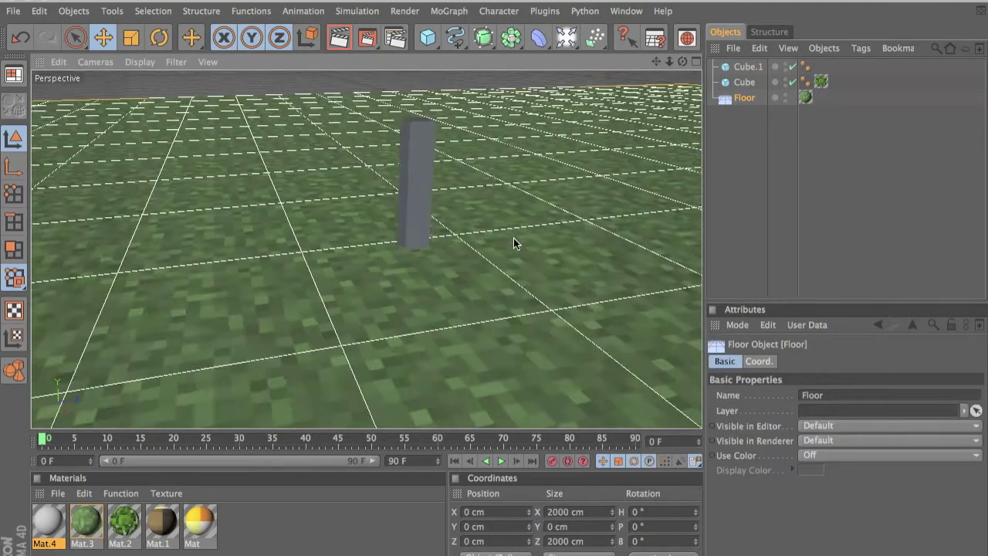
# Raise the post above the grass floor to 150 cm on Y
pyautogui.click(392, 193)
pyautogui.moveTo(391, 168); pyautogui.dragTo(391, 65)
pyautogui.keyDown('alt'); pyautogui.moveTo(493, 285); pyautogui.dragTo(492, 351, button='middle'); pyautogui.keyUp('alt')
pyautogui.scroll(3, 395, 184)
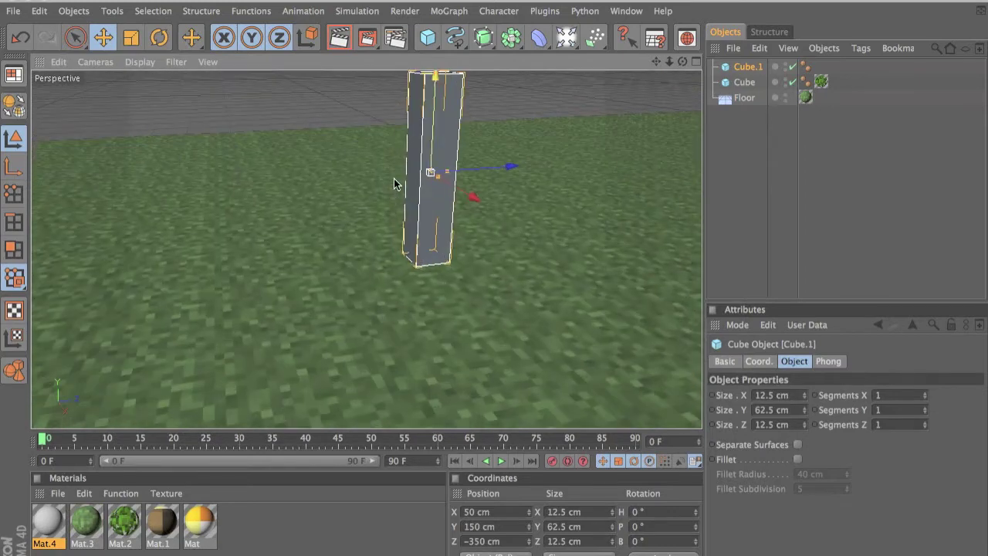
pyautogui.scroll(-2, 393, 183)
# Make the post an editable polygon object and switch to polygon editing
pyautogui.click(14, 105)
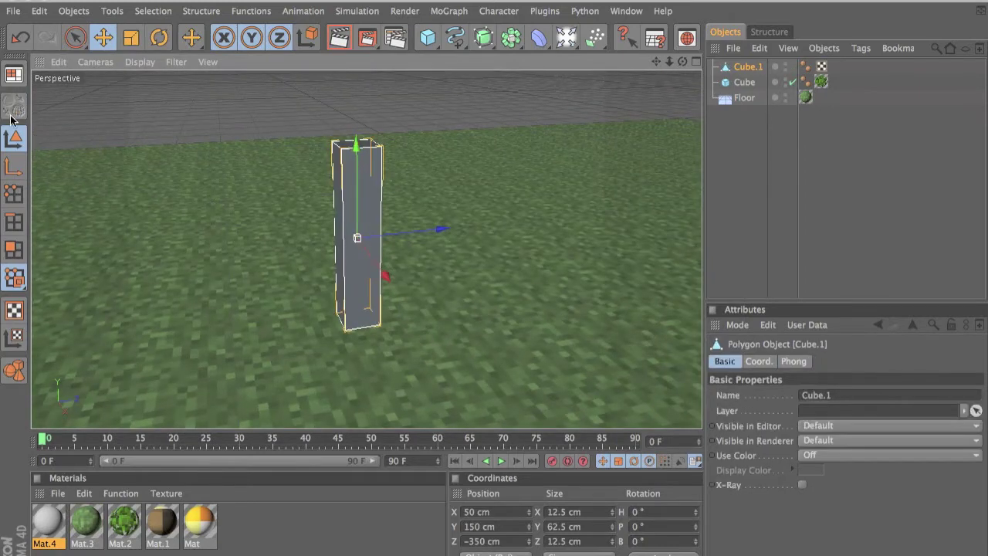
pyautogui.click(14, 261)
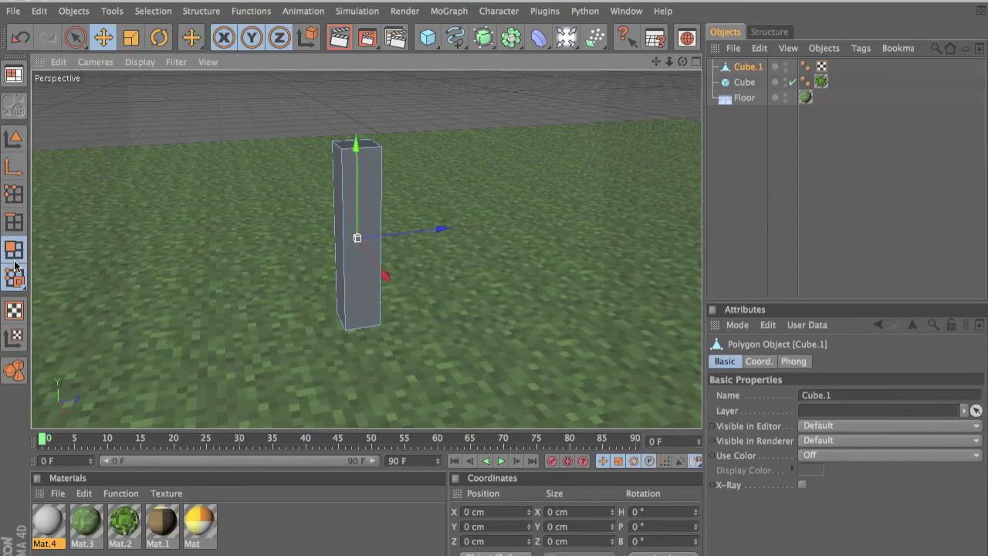
pyautogui.keyDown('alt'); pyautogui.moveTo(415, 284); pyautogui.dragTo(493, 284, button='middle'); pyautogui.keyUp('alt')
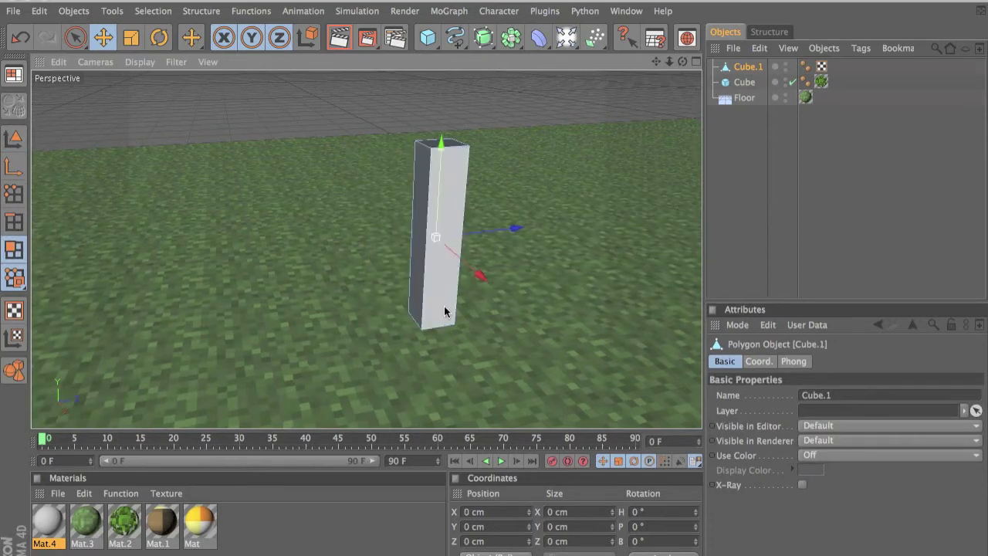
pyautogui.moveTo(453, 304)
pyautogui.keyDown('alt'); pyautogui.mouseDown()
pyautogui.moveTo(492, 295)
pyautogui.moveTo(451, 304)
pyautogui.moveTo(471, 300)
pyautogui.moveTo(452, 294)
pyautogui.mouseUp(); pyautogui.keyUp('alt')
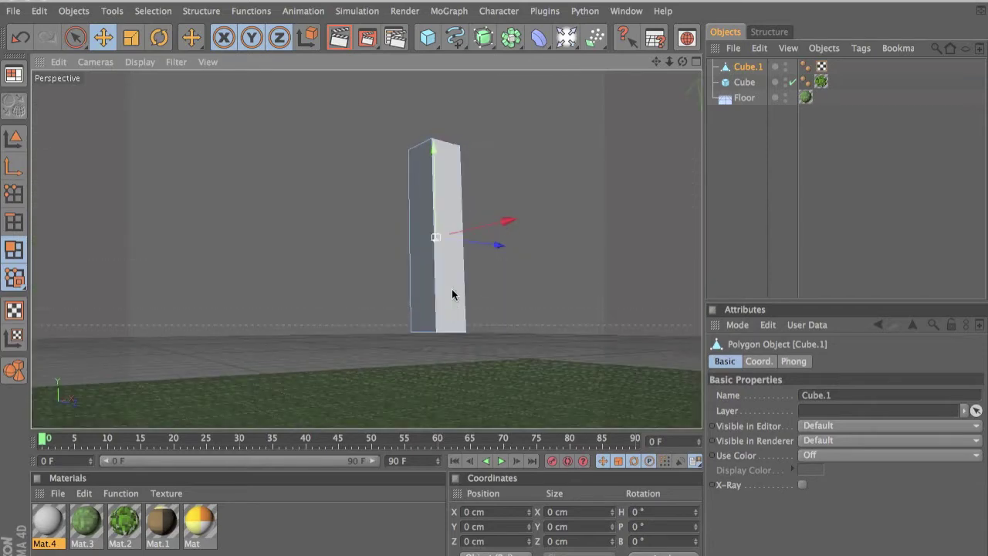
# Select the post's four side faces with Loop Selection
pyautogui.click(452, 274)
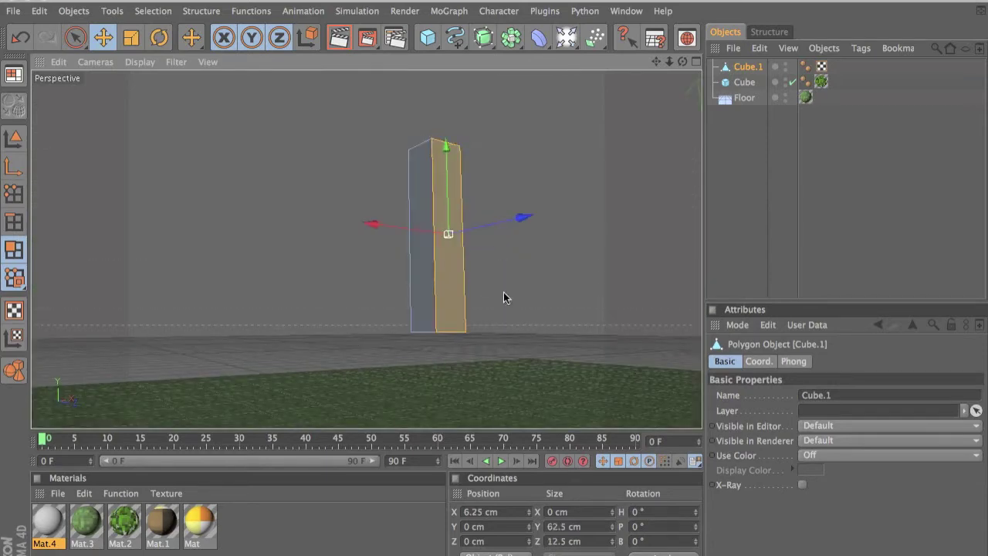
pyautogui.press('u')
pyautogui.press('l')
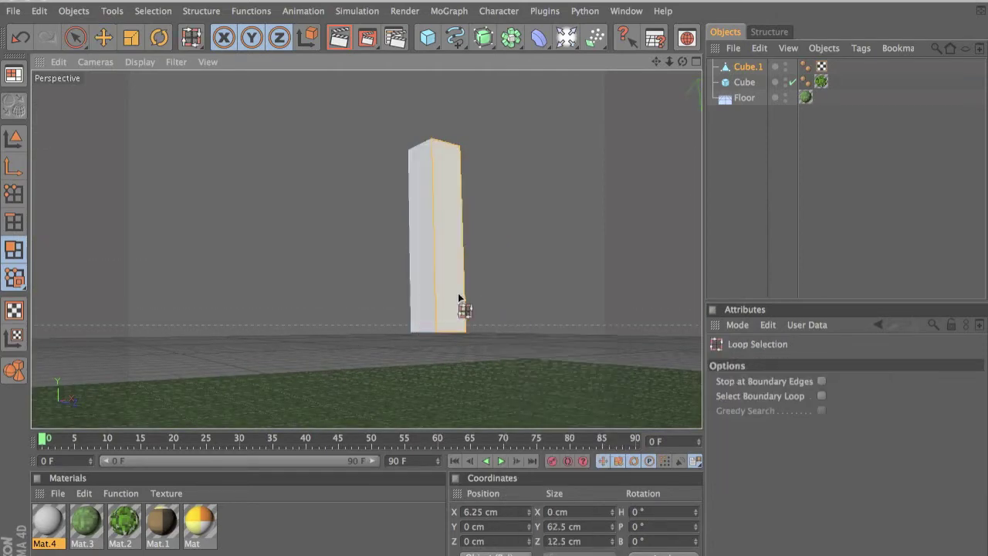
pyautogui.click(446, 249)
pyautogui.keyDown('alt'); pyautogui.moveTo(494, 284); pyautogui.dragTo(446, 249); pyautogui.keyUp('alt')
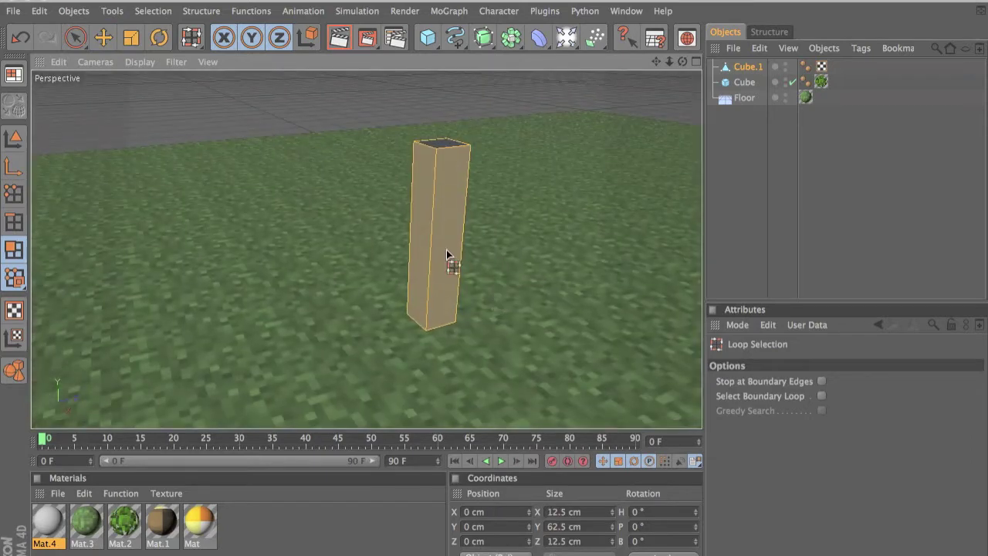
# Switch to Live Selection, apply the torch material Mat.1 to the selected side faces and deselect the post
pyautogui.click(84, 39)
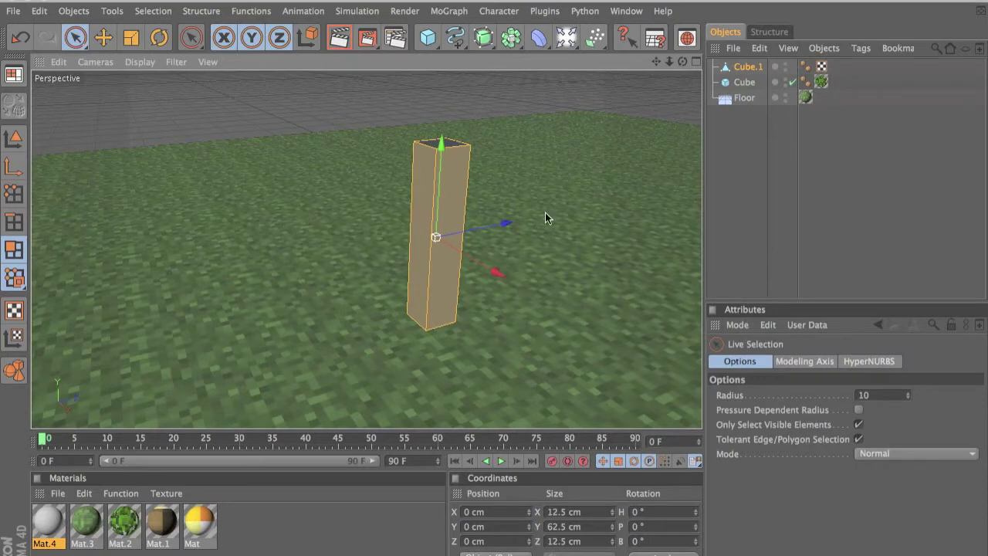
pyautogui.keyDown('alt'); pyautogui.moveTo(493, 284); pyautogui.dragTo(429, 243); pyautogui.keyUp('alt')
pyautogui.moveTo(163, 523); pyautogui.dragTo(423, 281)
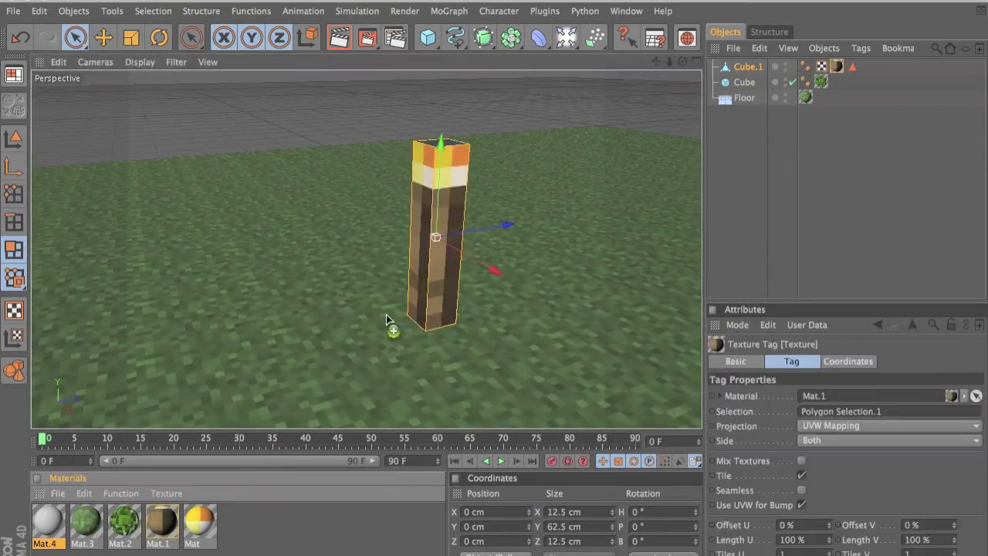
pyautogui.keyDown('alt'); pyautogui.moveTo(493, 284); pyautogui.dragTo(762, 234); pyautogui.keyUp('alt')
pyautogui.click(832, 215)
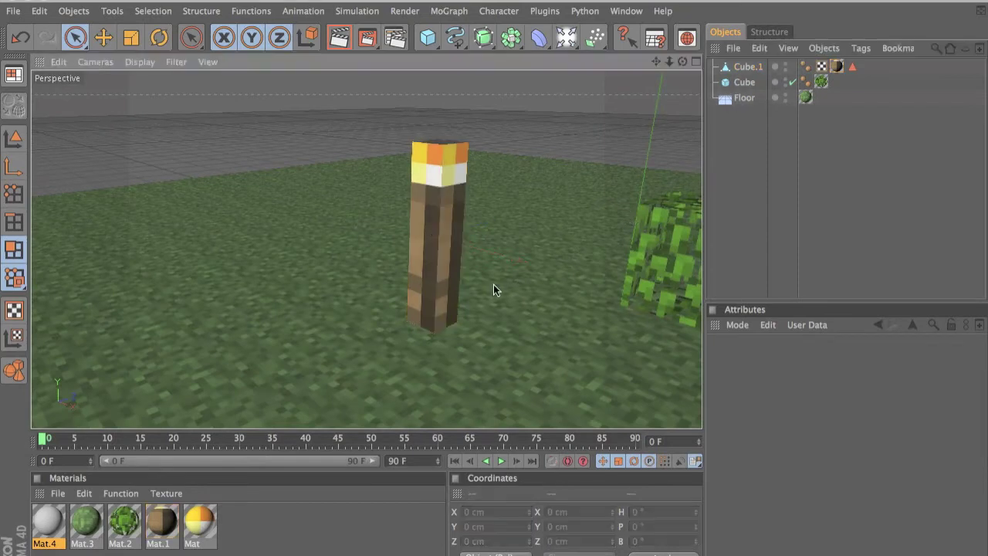
pyautogui.keyDown('alt'); pyautogui.moveTo(494, 284); pyautogui.dragTo(618, 215); pyautogui.keyUp('alt')
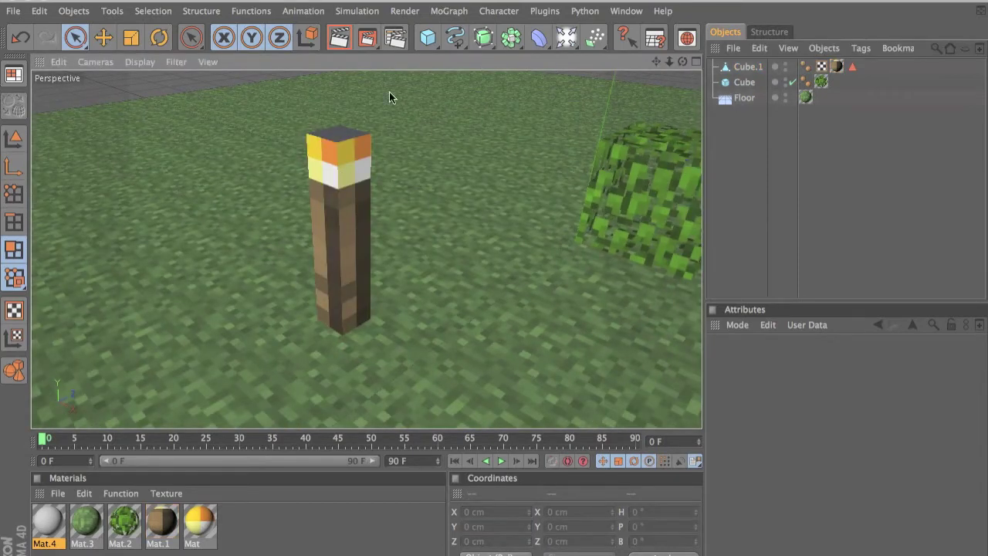
# Rename the Cube.1 object as Torch
pyautogui.click(743, 82)
pyautogui.click(745, 67)
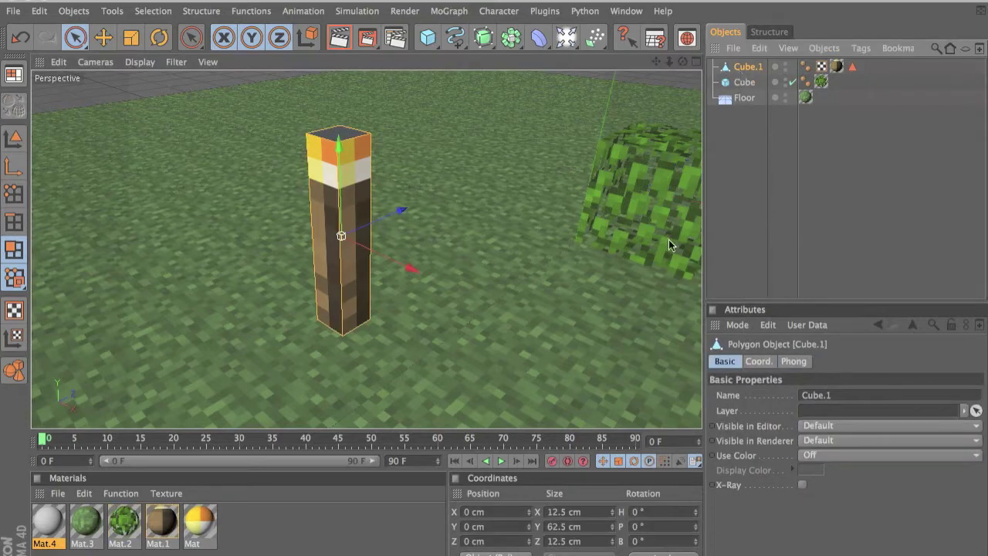
pyautogui.write('Torch')
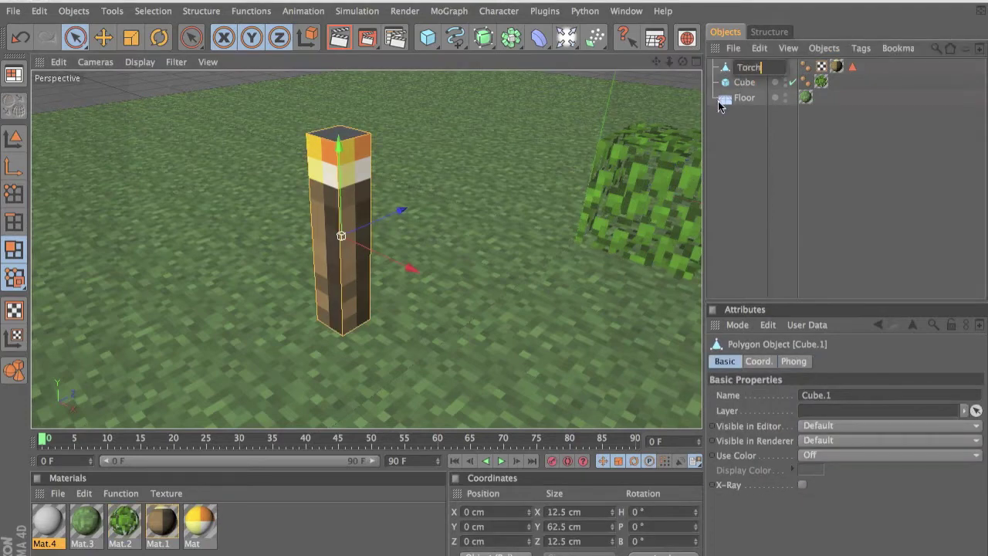
pyautogui.press('Return')
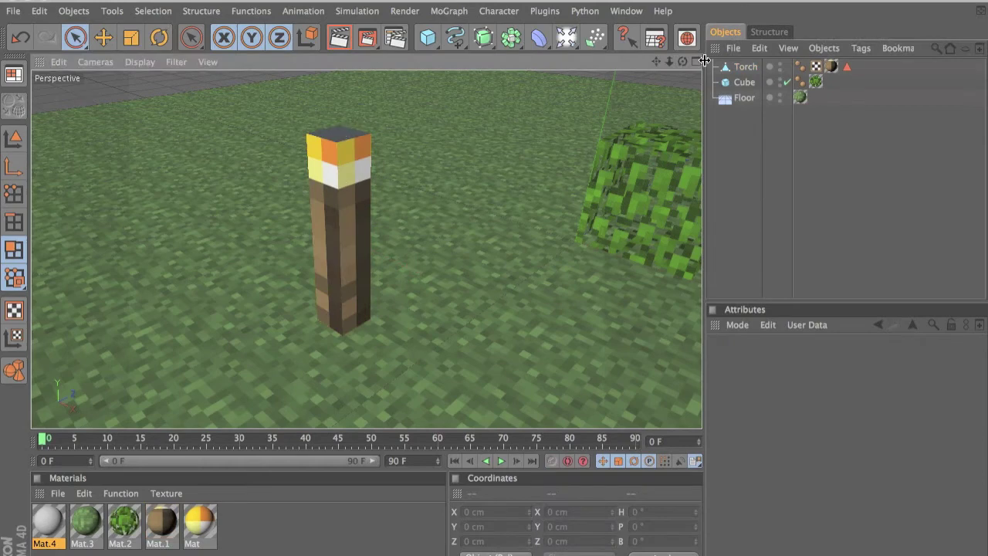
# Select the torch's top face and set the Live Selection radius to 13
pyautogui.click(732, 66)
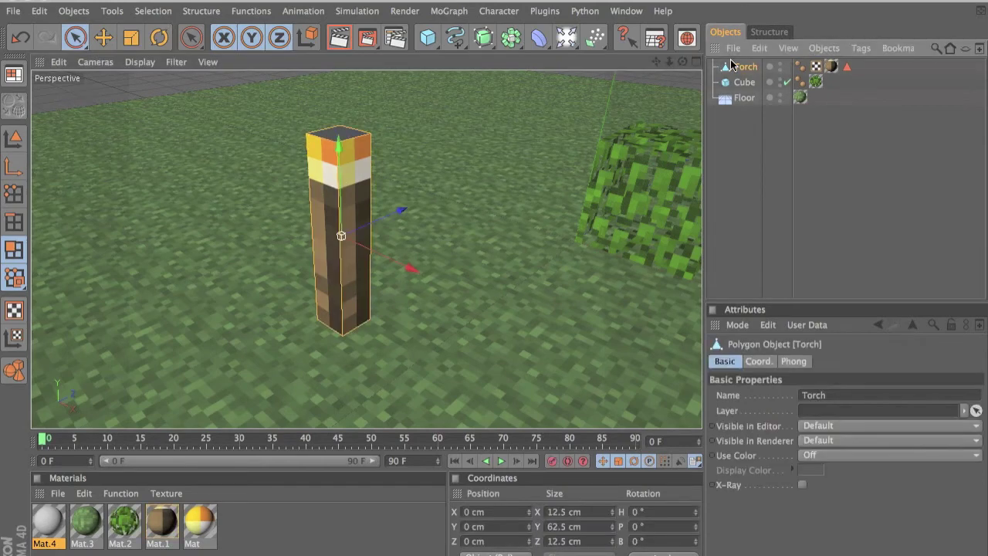
pyautogui.click(344, 128)
pyautogui.moveTo(494, 285)
pyautogui.keyDown('alt'); pyautogui.mouseDown()
pyautogui.moveTo(482, 365)
pyautogui.moveTo(494, 285)
pyautogui.mouseUp(); pyautogui.keyUp('alt')
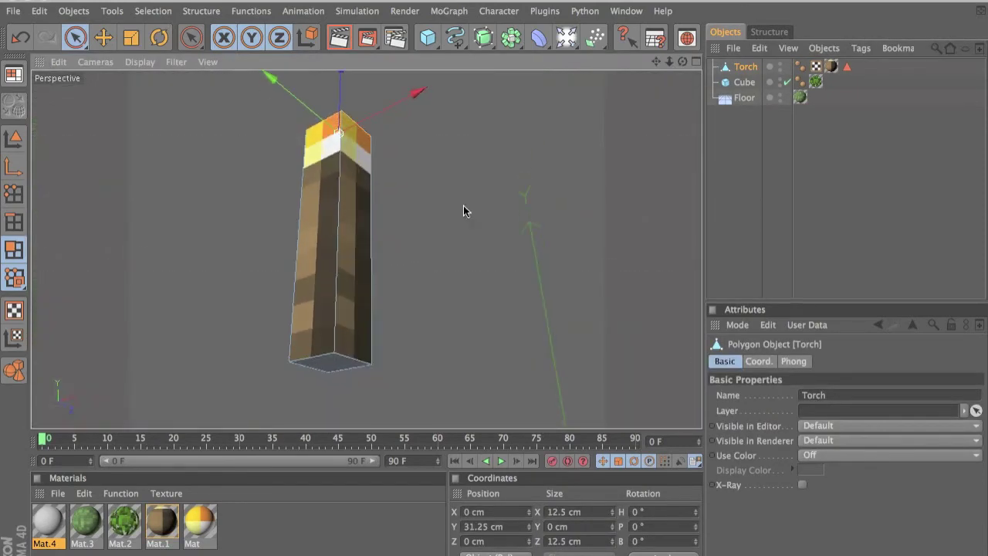
pyautogui.click(82, 37)
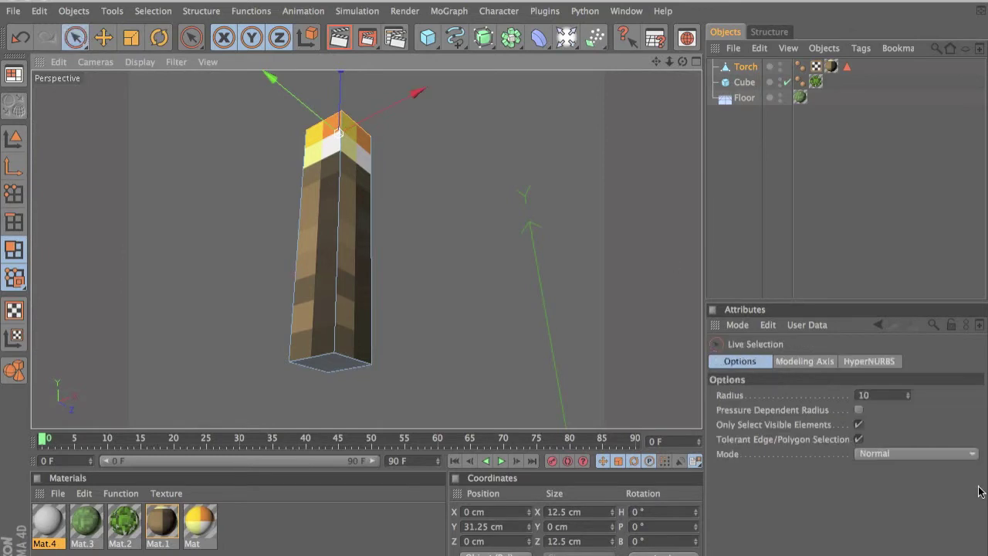
pyautogui.doubleClick(863, 394)
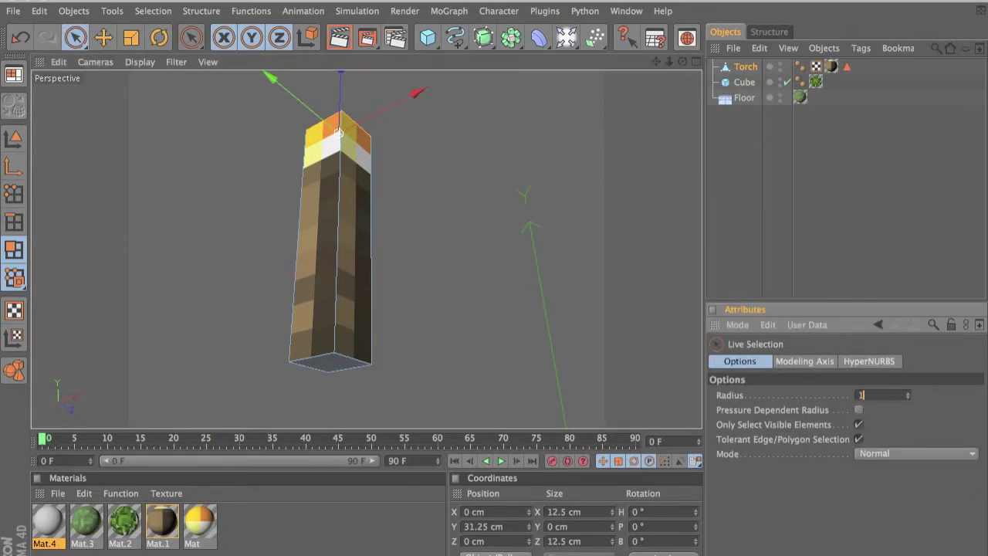
pyautogui.write('13')
# Apply the flame-coloured material Mat to the torch's selected top face and deselect the torch
pyautogui.keyDown('alt'); pyautogui.moveTo(342, 401); pyautogui.dragTo(488, 337); pyautogui.keyUp('alt')
pyautogui.moveTo(251, 298); pyautogui.dragTo(493, 284)
pyautogui.click(751, 196)
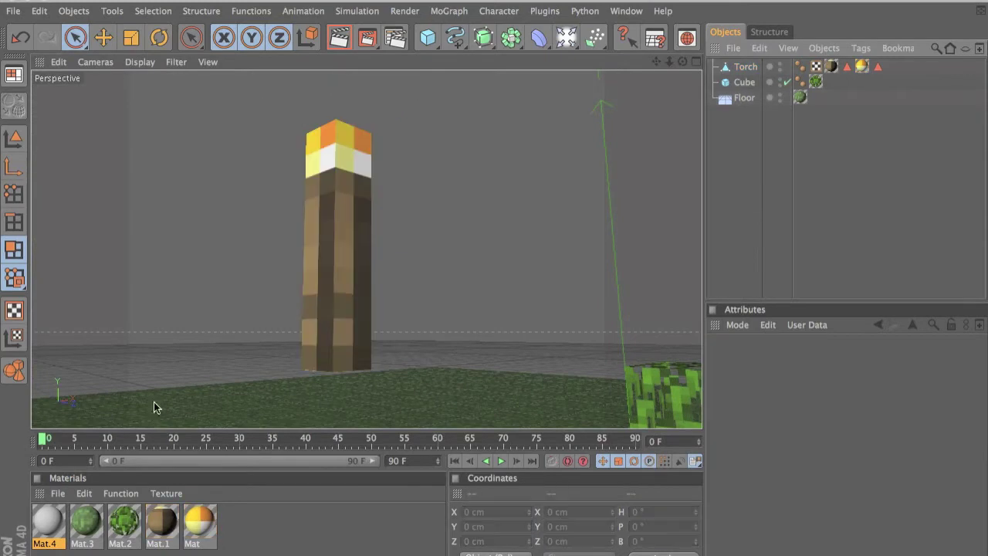
# Load Torch Bottom.PNG as the colour texture of material Mat.4 without copying the image to the document location
pyautogui.click(48, 520)
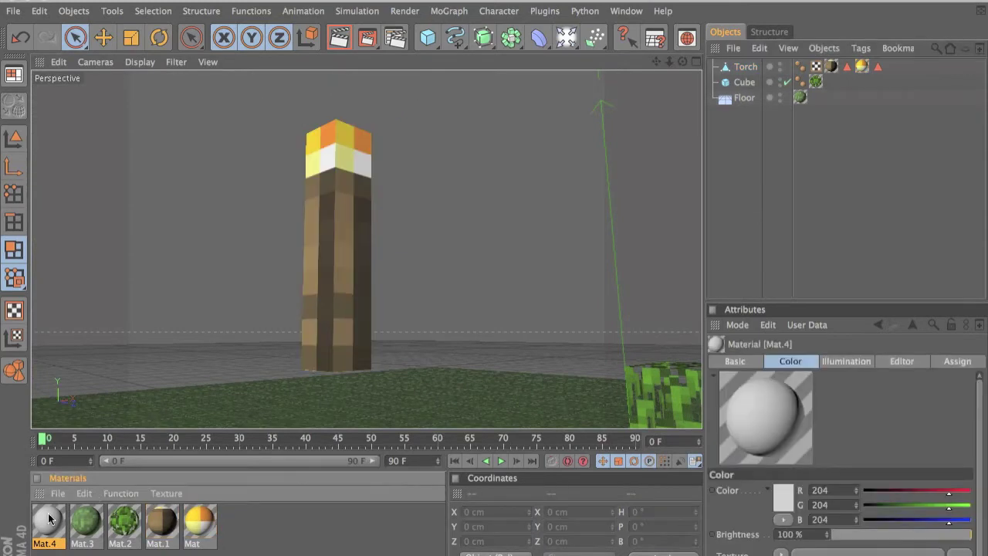
pyautogui.doubleClick(48, 519)
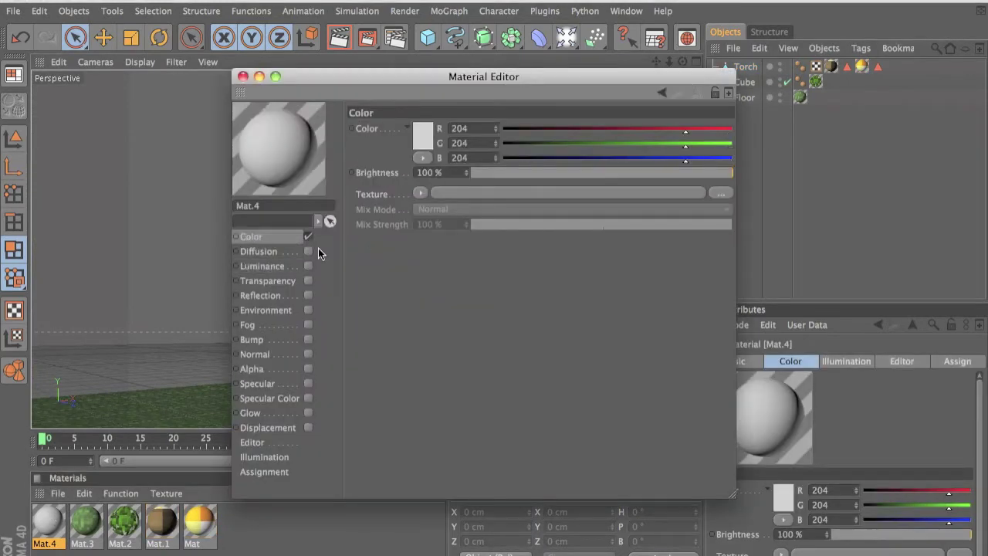
pyautogui.click(420, 192)
pyautogui.click(443, 220)
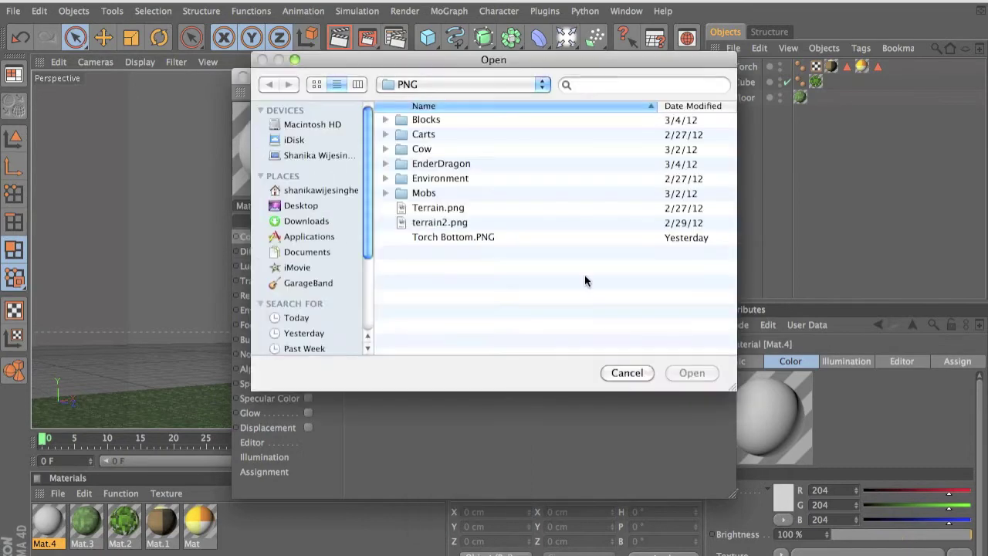
pyautogui.doubleClick(474, 237)
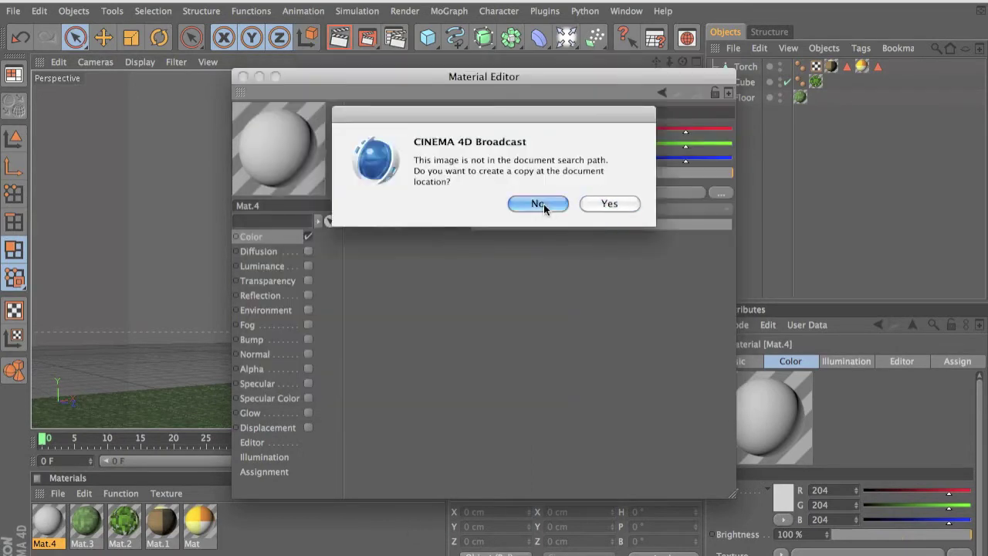
pyautogui.click(544, 204)
pyautogui.click(529, 207)
pyautogui.click(517, 221)
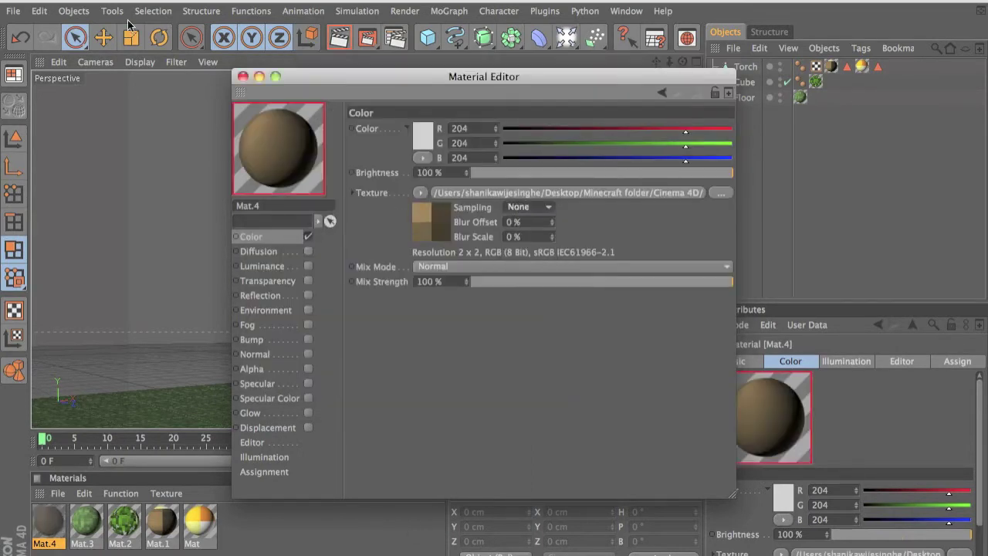
pyautogui.click(243, 76)
# Select the torch's bottom face, apply material Mat.4 to it and deselect the torch
pyautogui.keyDown('alt'); pyautogui.moveTo(341, 194); pyautogui.dragTo(494, 281); pyautogui.keyUp('alt')
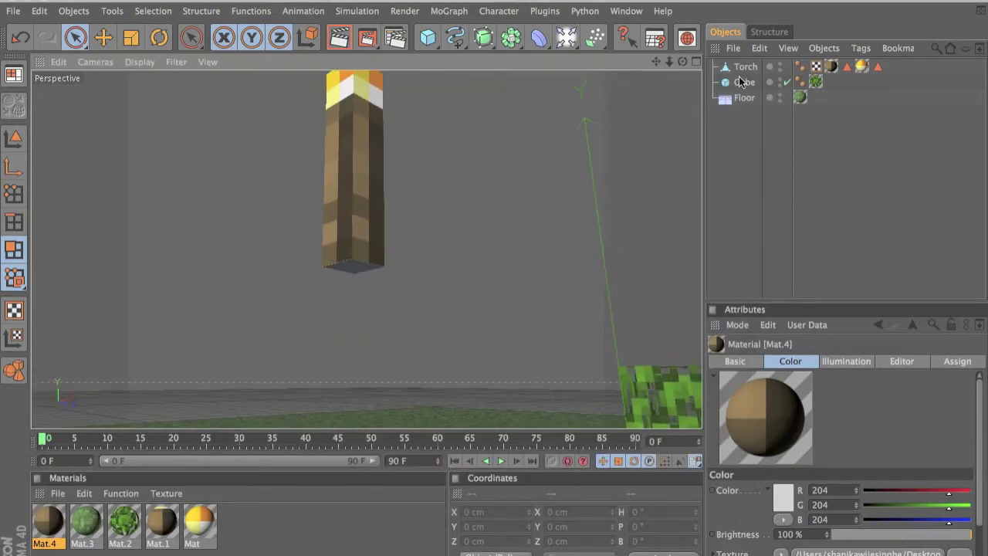
pyautogui.click(754, 66)
pyautogui.click(346, 276)
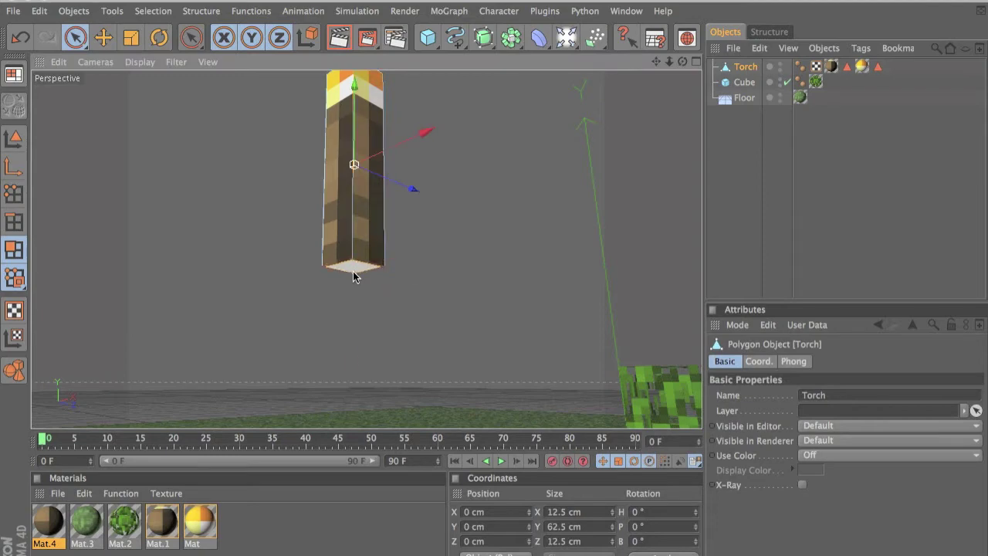
pyautogui.click(354, 271)
pyautogui.moveTo(163, 528); pyautogui.dragTo(296, 270)
pyautogui.click(869, 234)
# Enable the Glow channel on the flame-coloured material Mat, leaving its texture sampling at None
pyautogui.keyDown('alt'); pyautogui.moveTo(494, 232); pyautogui.dragTo(476, 280); pyautogui.keyUp('alt')
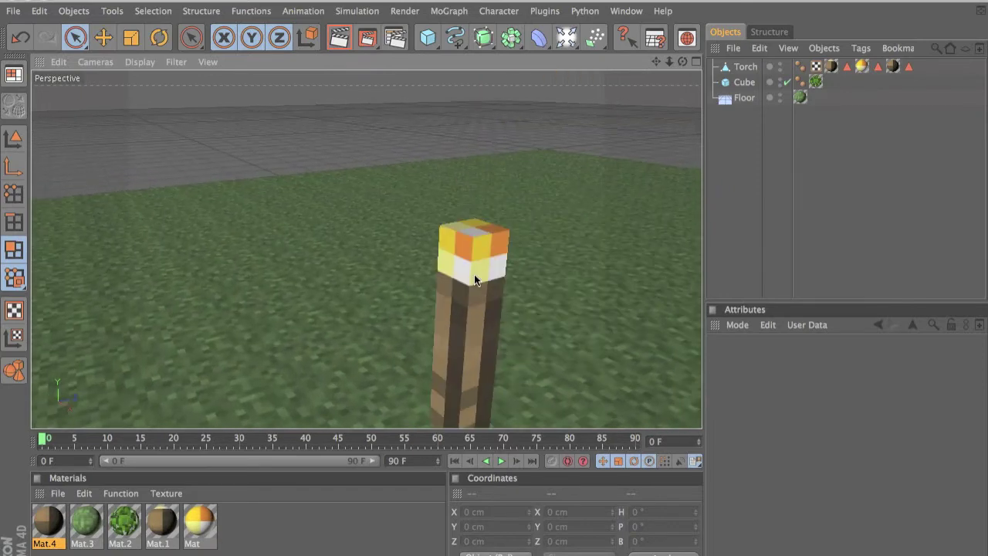
pyautogui.click(213, 525)
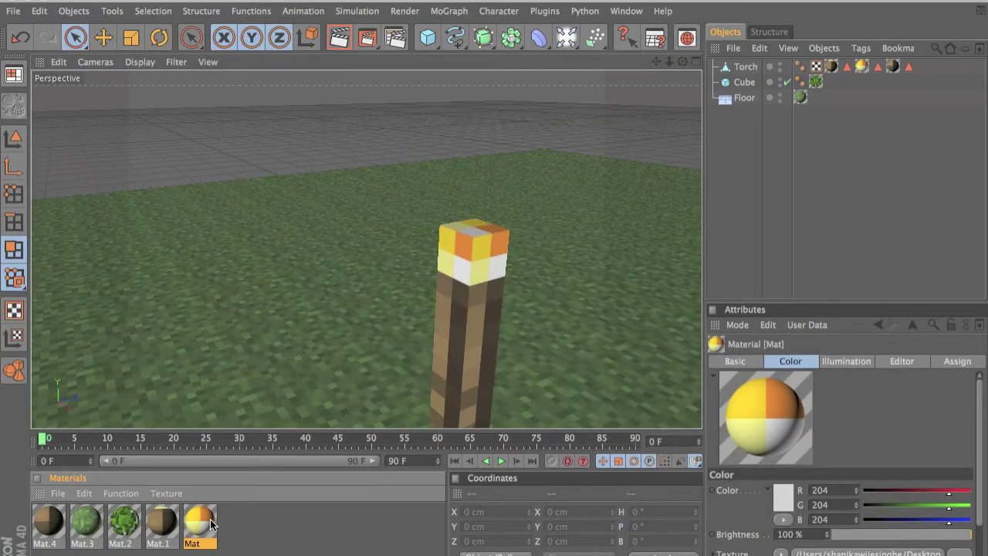
pyautogui.doubleClick(212, 524)
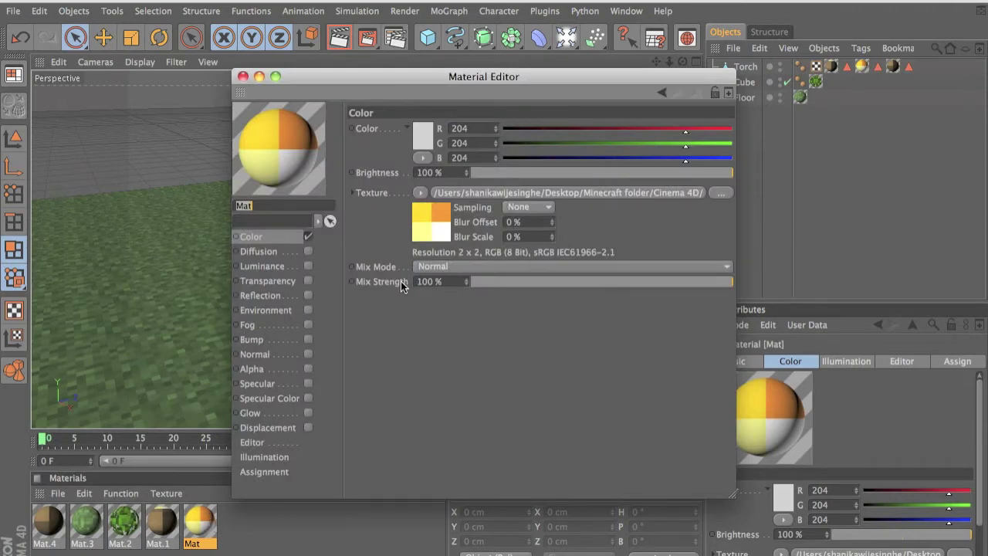
pyautogui.click(528, 207)
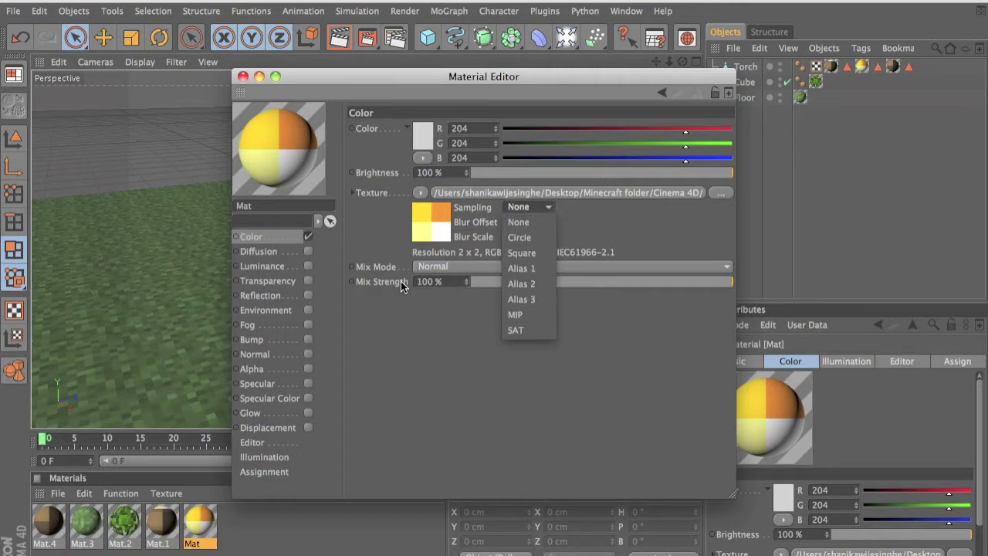
pyautogui.click(532, 206)
pyautogui.click(287, 402)
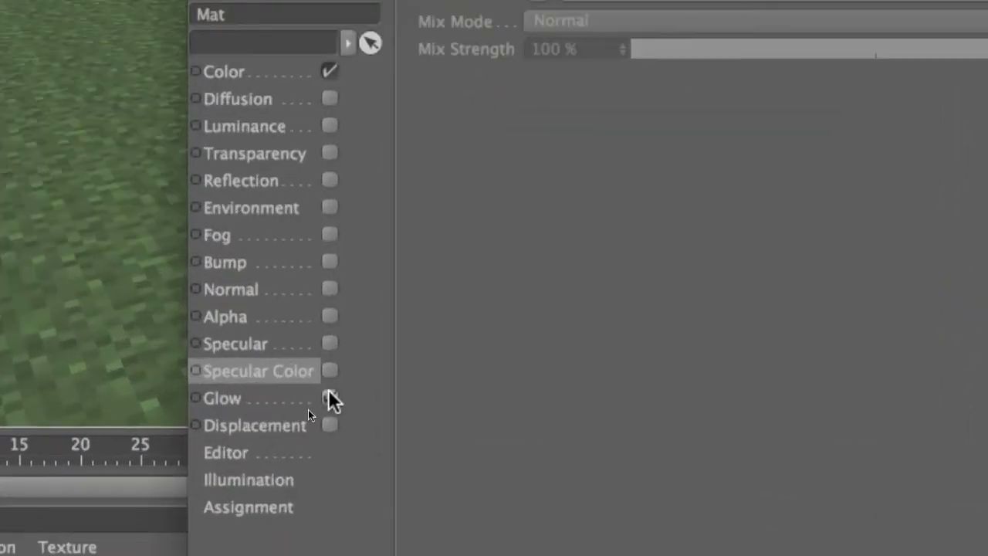
pyautogui.click(329, 397)
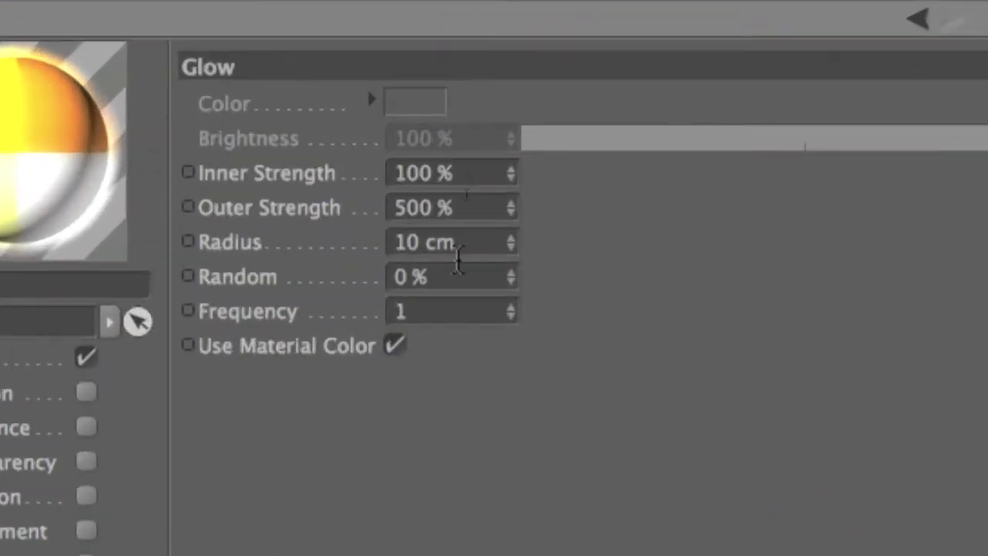
# Set the glow's Outer Strength to 119% on material Mat and render the view to check the torch
pyautogui.click(442, 219)
pyautogui.scroll(-10, 442, 219)
pyautogui.scroll(-20, 442, 220)
pyautogui.scroll(-10, 442, 220)
pyautogui.scroll(15, 442, 220)
pyautogui.scroll(20, 443, 220)
pyautogui.scroll(-3, 444, 222)
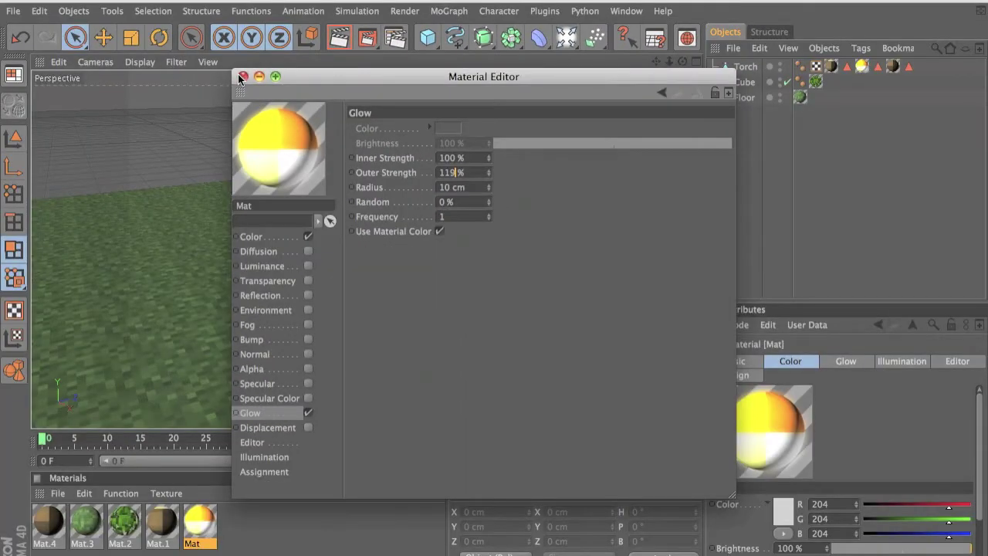
pyautogui.click(241, 77)
pyautogui.click(339, 37)
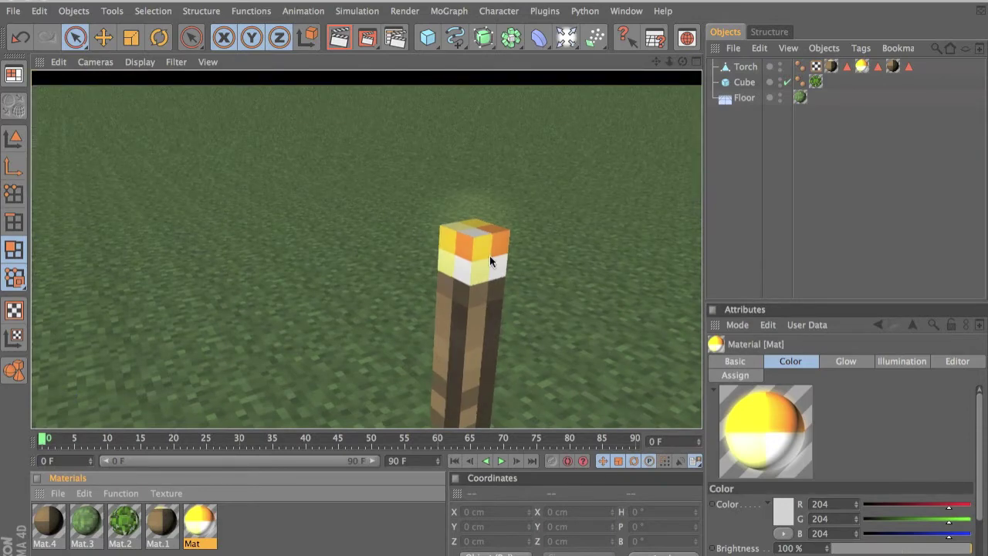
# Add a particle Emitter to the scene
pyautogui.moveTo(493, 284)
pyautogui.keyDown('alt'); pyautogui.mouseDown()
pyautogui.moveTo(516, 285)
pyautogui.moveTo(475, 282)
pyautogui.mouseUp(); pyautogui.keyUp('alt')
pyautogui.click(594, 37)
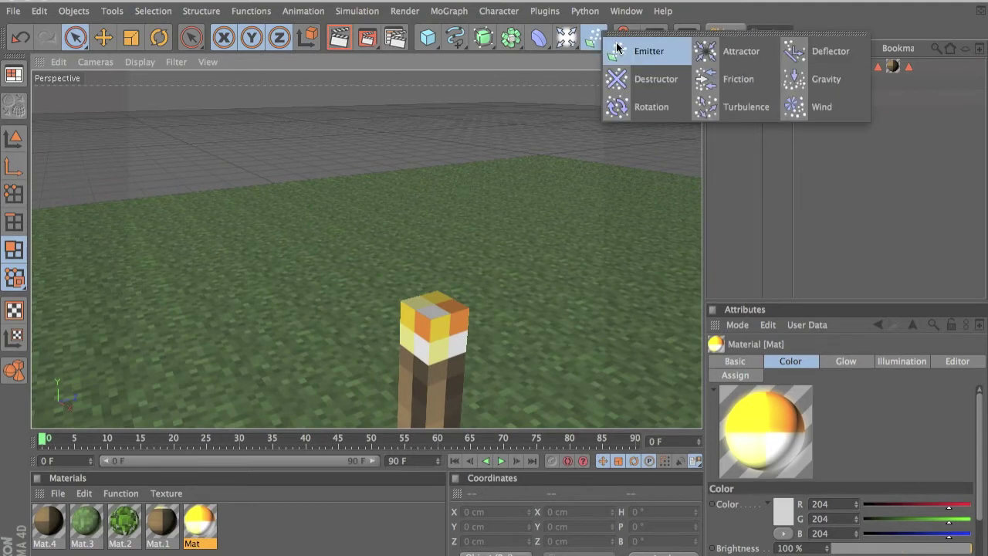
pyautogui.click(618, 48)
pyautogui.keyDown('alt'); pyautogui.moveTo(480, 271); pyautogui.dragTo(619, 182); pyautogui.keyUp('alt')
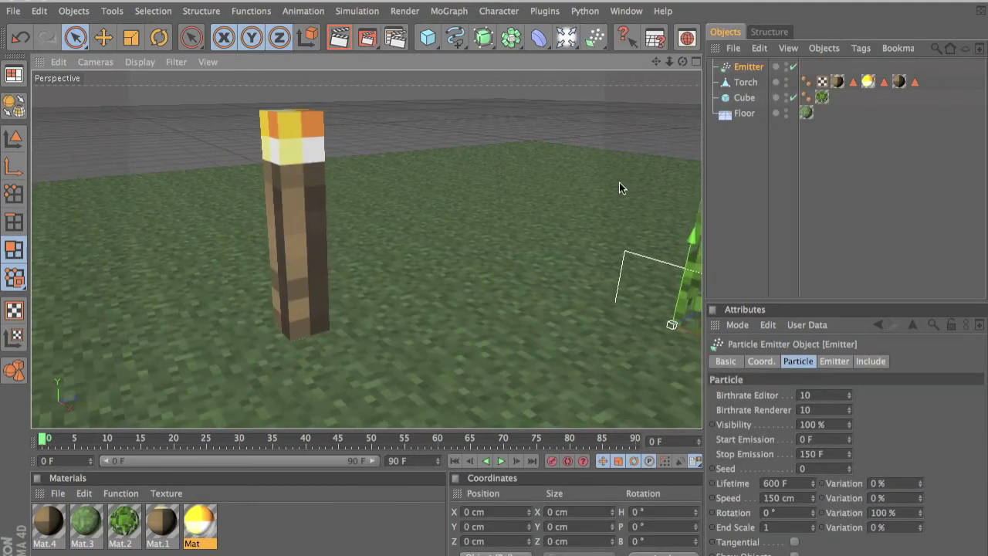
pyautogui.click(594, 36)
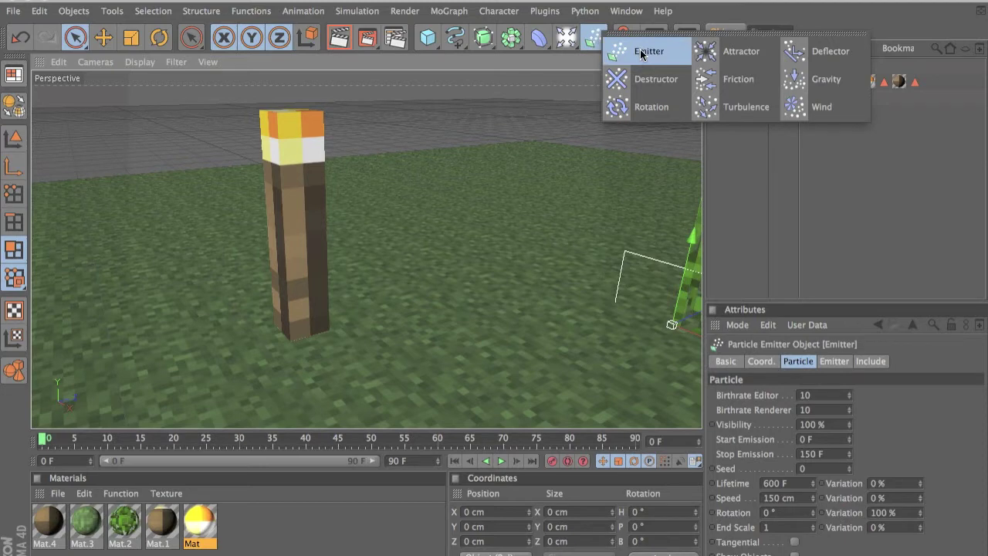
pyautogui.click(516, 100)
pyautogui.keyDown('alt'); pyautogui.moveTo(592, 309); pyautogui.dragTo(466, 276, button='middle'); pyautogui.keyUp('alt')
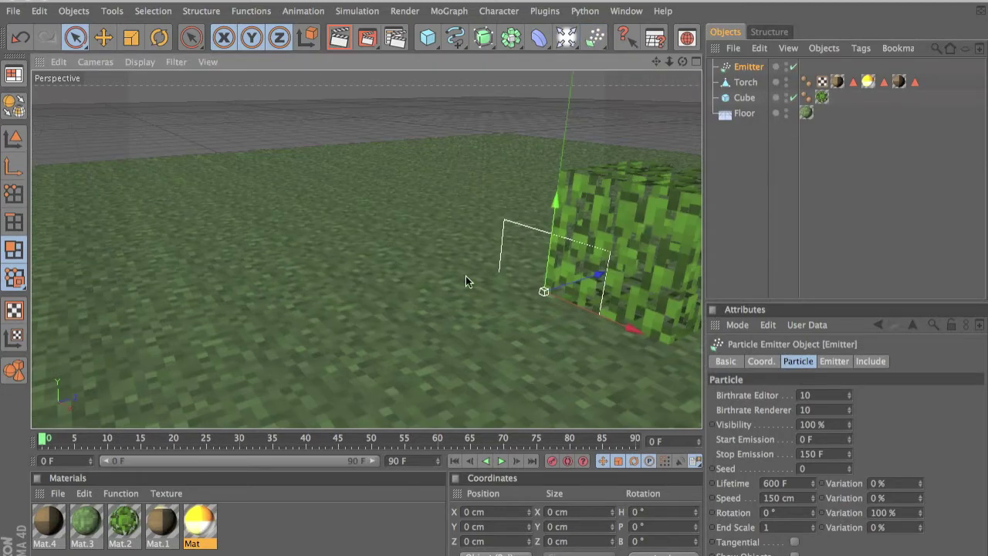
pyautogui.click(574, 37)
pyautogui.click(596, 38)
pyautogui.scroll(3, 493, 284)
pyautogui.scroll(2, 494, 290)
pyautogui.scroll(-6, 540, 274)
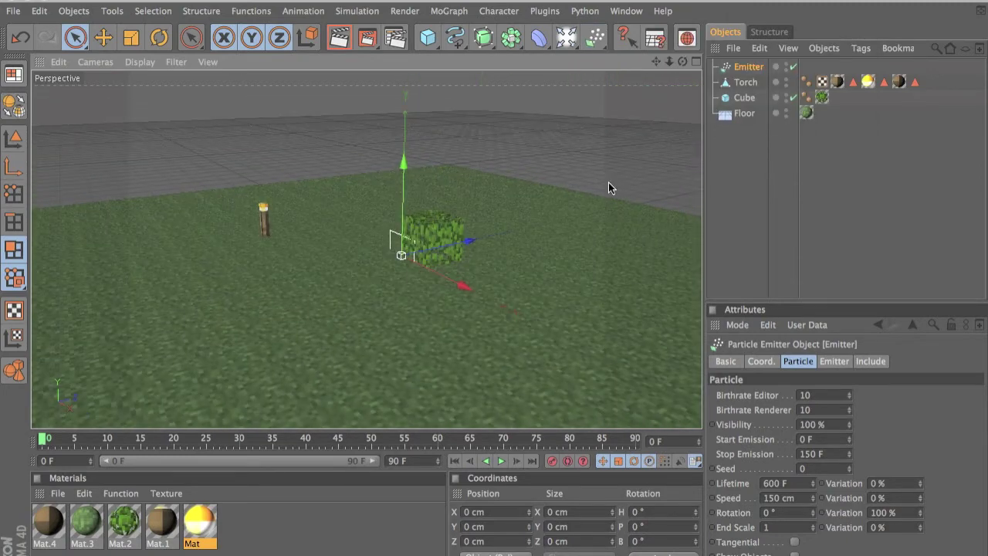
pyautogui.scroll(1, 468, 240)
# Add a new cube primitive to serve as the emitter's particle
pyautogui.click(434, 44)
pyautogui.click(443, 52)
pyautogui.keyDown('alt'); pyautogui.moveTo(544, 151); pyautogui.dragTo(566, 129, button='middle'); pyautogui.keyUp('alt')
pyautogui.scroll(2, 528, 199)
pyautogui.scroll(4, 529, 199)
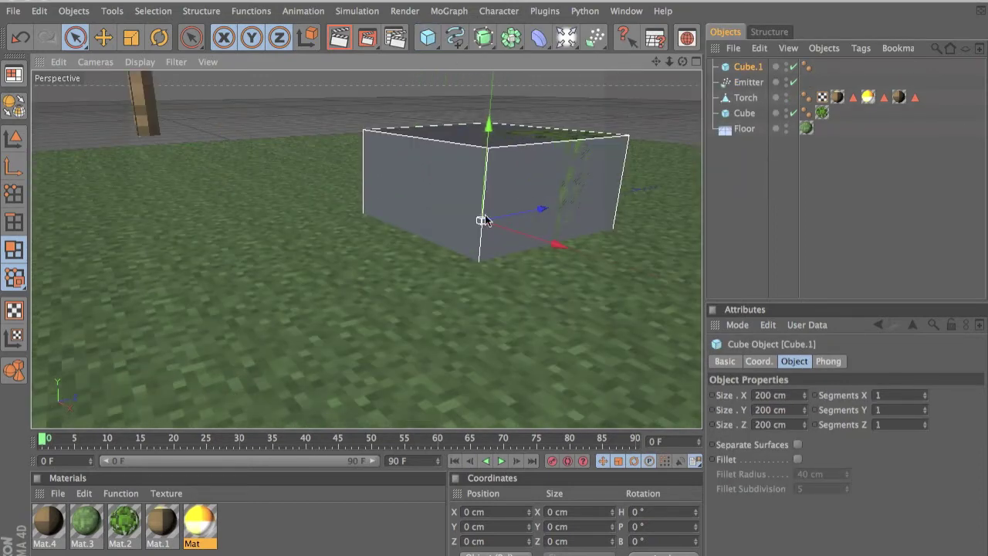
pyautogui.moveTo(682, 60); pyautogui.dragTo(467, 229)
# Set the new cube's X and Y sizes to 5 cm
pyautogui.click(760, 410)
pyautogui.doubleClick(770, 396)
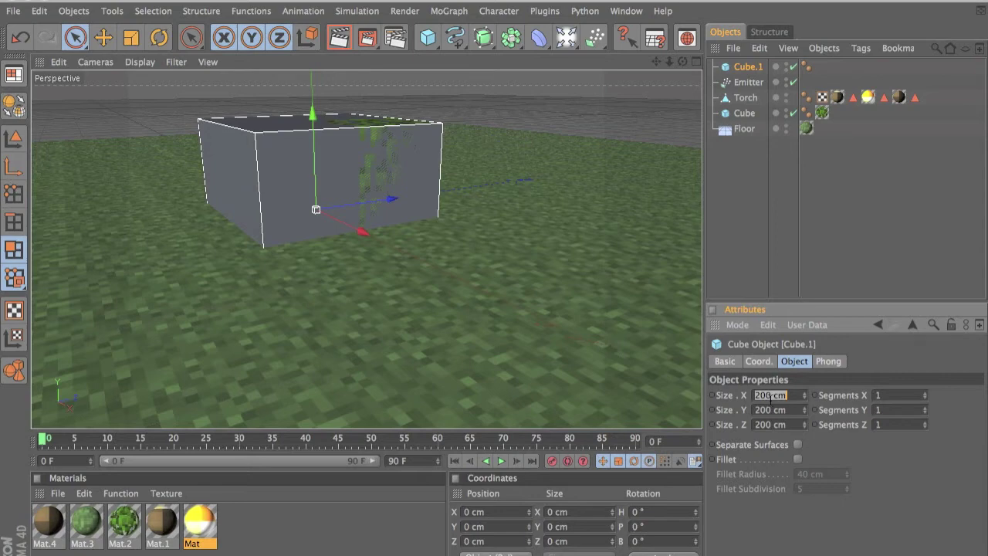
pyautogui.write('5')
pyautogui.press('Tab')
pyautogui.write('5')
pyautogui.press('Return')
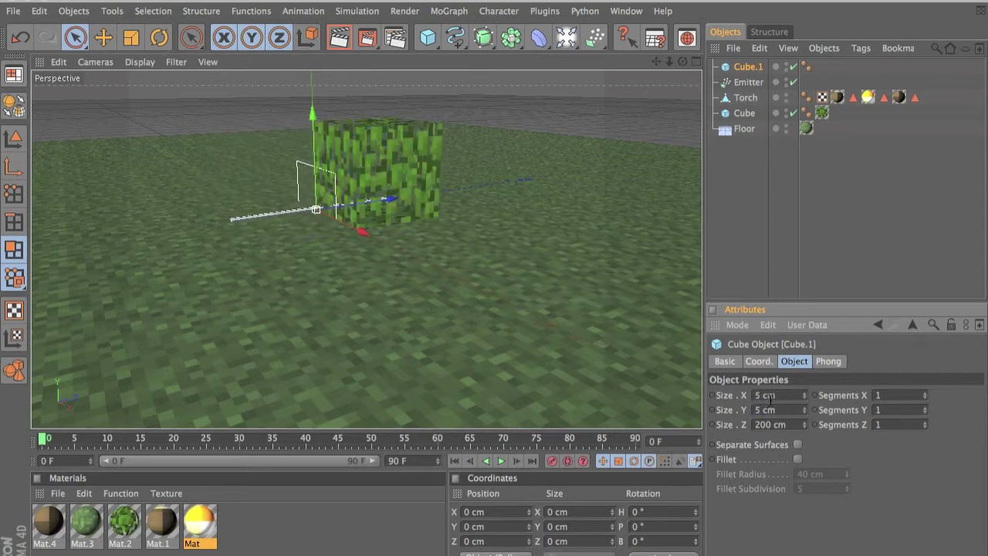
# Set the new cube's X, Y and Z sizes to 3 cm each
pyautogui.doubleClick(770, 395)
pyautogui.write('3')
pyautogui.press('Tab')
pyautogui.write('3')
pyautogui.press('Tab')
pyautogui.write('3')
pyautogui.press('Return')
# Apply the glowing material Mat to the small cube, raising it clear of the leaf cube for this and returning it to the origin
pyautogui.moveTo(556, 279)
pyautogui.keyDown('alt'); pyautogui.mouseDown()
pyautogui.moveTo(491, 284)
pyautogui.moveTo(543, 286)
pyautogui.mouseUp(); pyautogui.keyUp('alt')
pyautogui.keyDown('alt'); pyautogui.moveTo(375, 198); pyautogui.dragTo(496, 287); pyautogui.keyUp('alt')
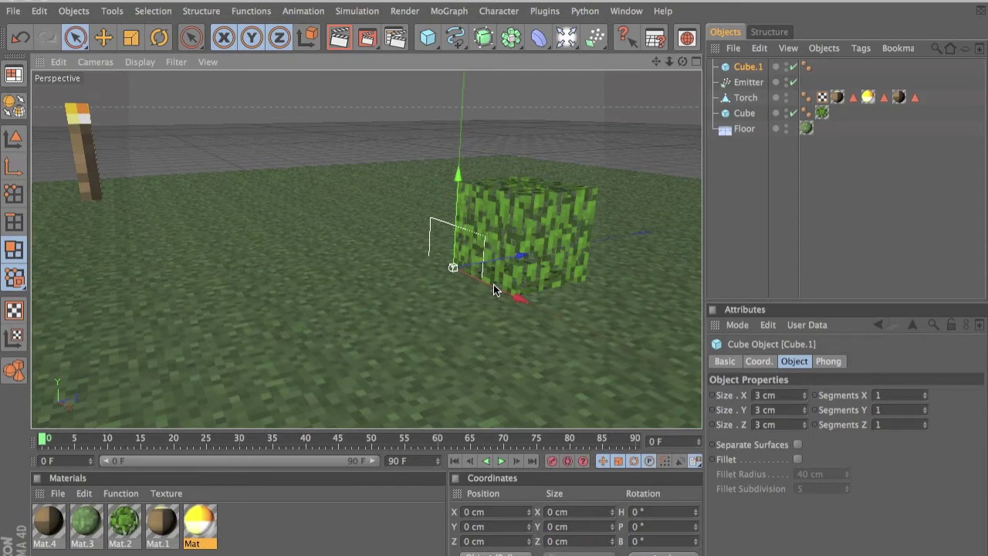
pyautogui.moveTo(455, 197); pyautogui.dragTo(465, 17)
pyautogui.moveTo(213, 517); pyautogui.dragTo(324, 315)
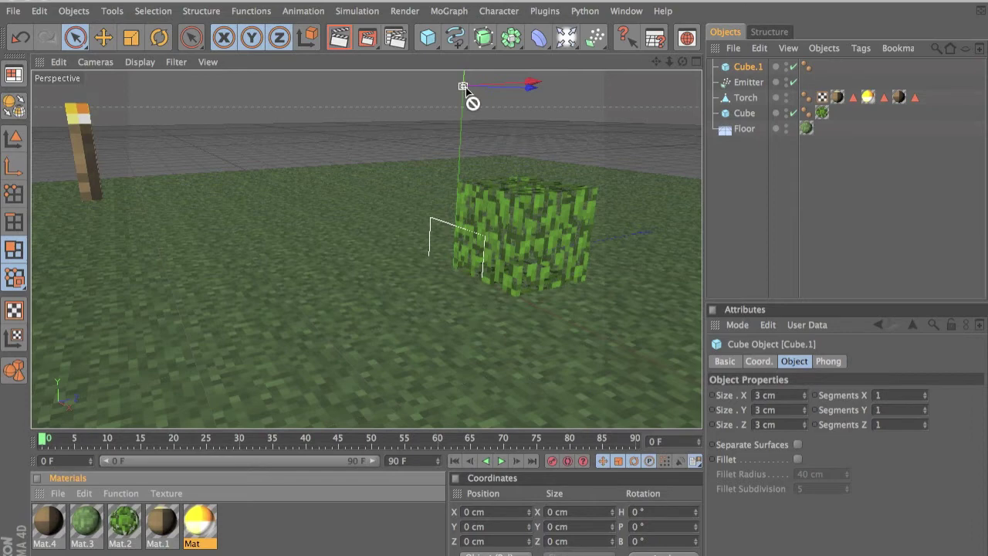
pyautogui.moveTo(465, 87); pyautogui.dragTo(466, 87)
pyautogui.keyDown('alt'); pyautogui.moveTo(506, 139); pyautogui.dragTo(487, 201, button='middle'); pyautogui.keyUp('alt')
pyautogui.moveTo(445, 108); pyautogui.dragTo(494, 284)
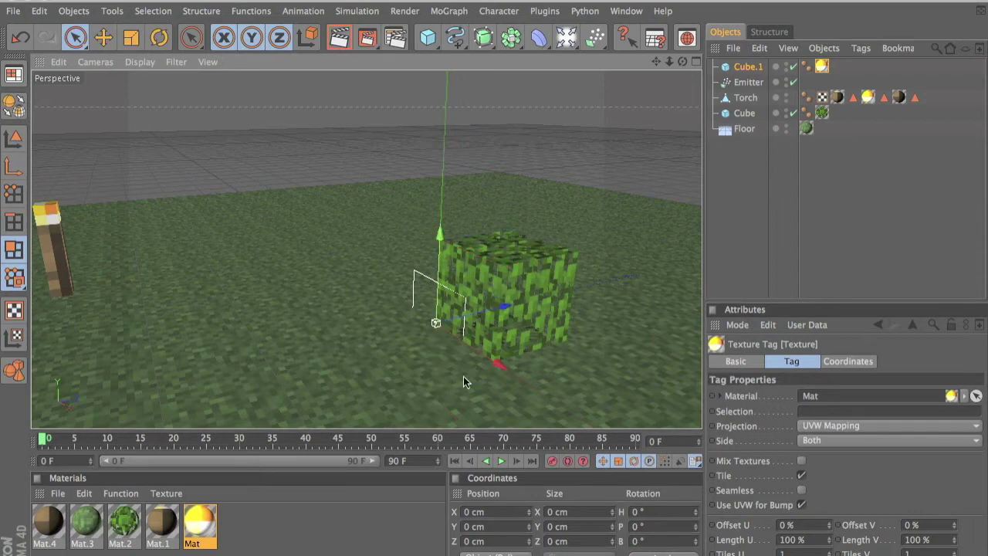
# Make the small cube Cube.1 a child of the Emitter and select the Emitter
pyautogui.click(745, 68)
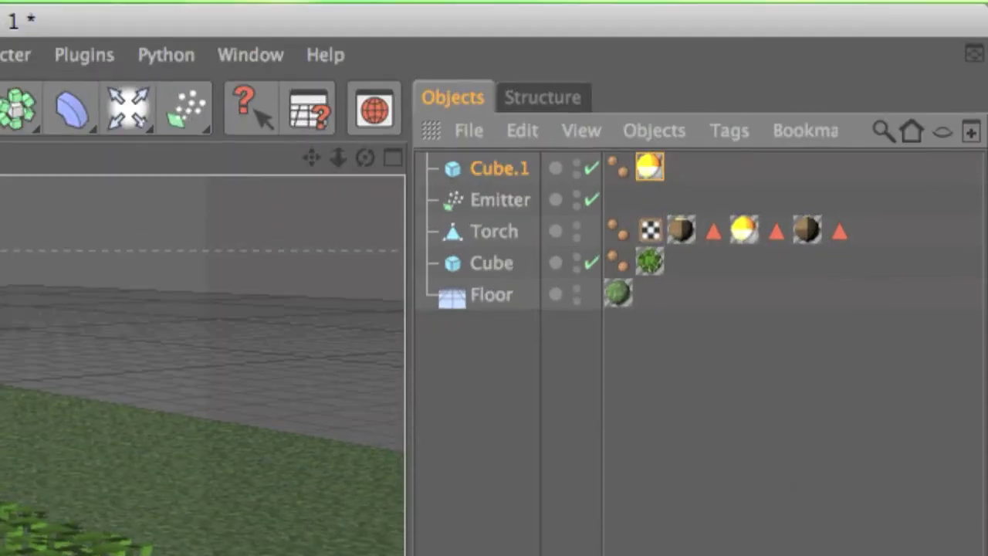
pyautogui.moveTo(490, 165); pyautogui.dragTo(502, 202)
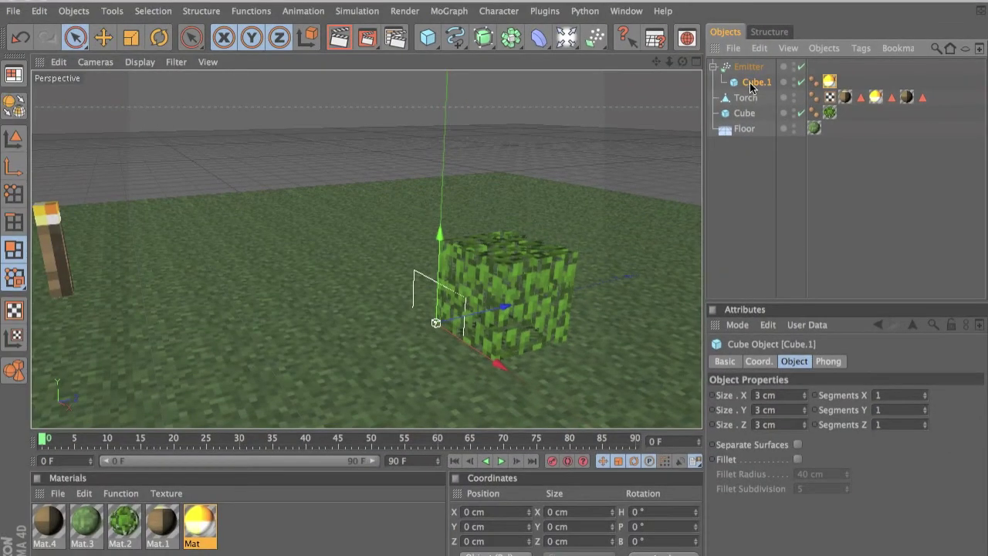
pyautogui.click(752, 70)
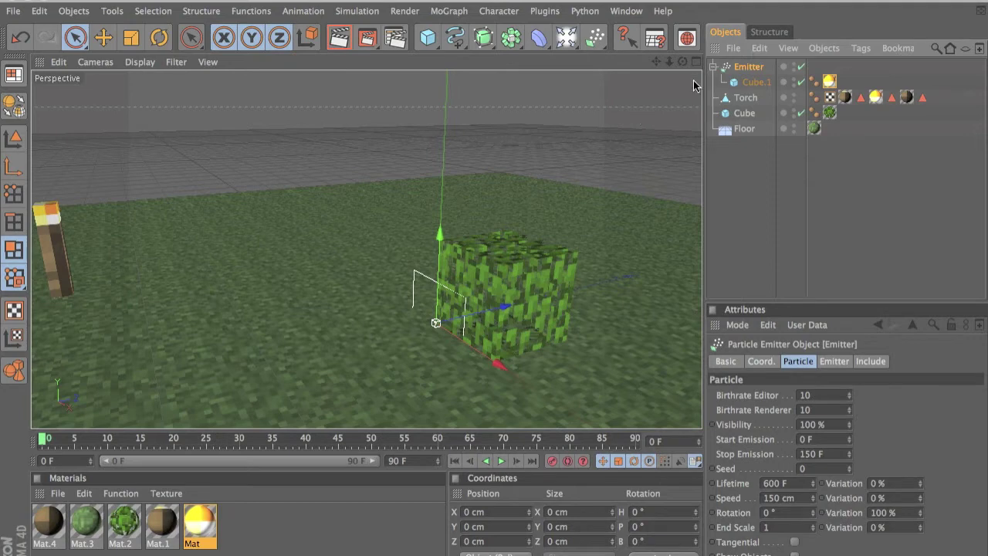
# Move the Emitter above the torch area, to 200 cm in Y and -300 cm in Z
pyautogui.moveTo(440, 233); pyautogui.dragTo(447, 54)
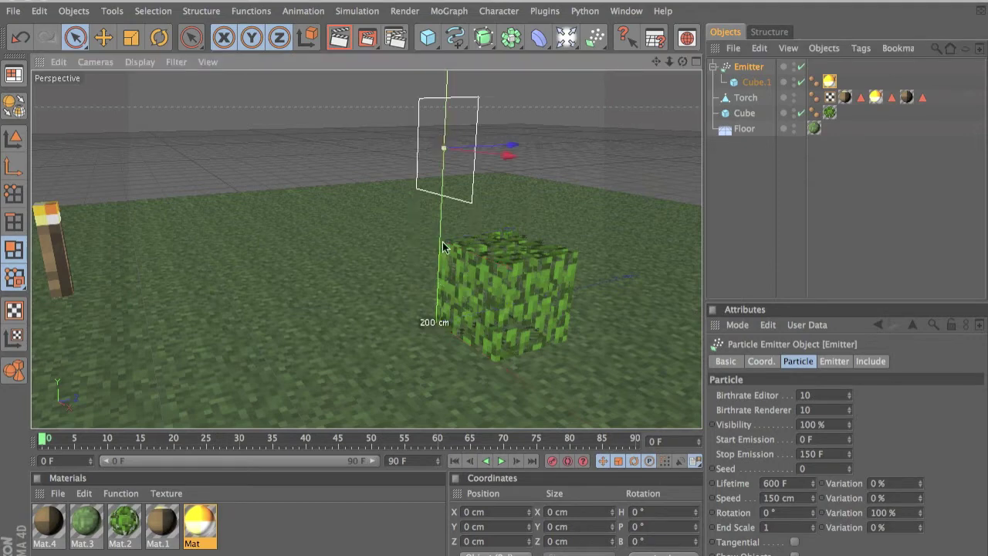
pyautogui.moveTo(511, 145); pyautogui.dragTo(67, 165)
pyautogui.keyDown('alt'); pyautogui.moveTo(493, 284); pyautogui.dragTo(551, 283, button='middle'); pyautogui.keyUp('alt')
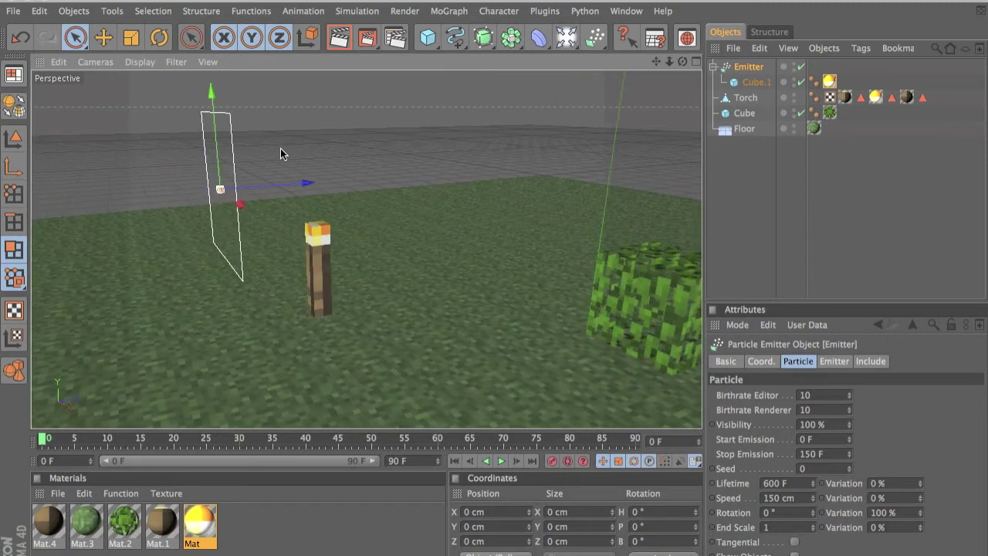
pyautogui.scroll(5, 272, 204)
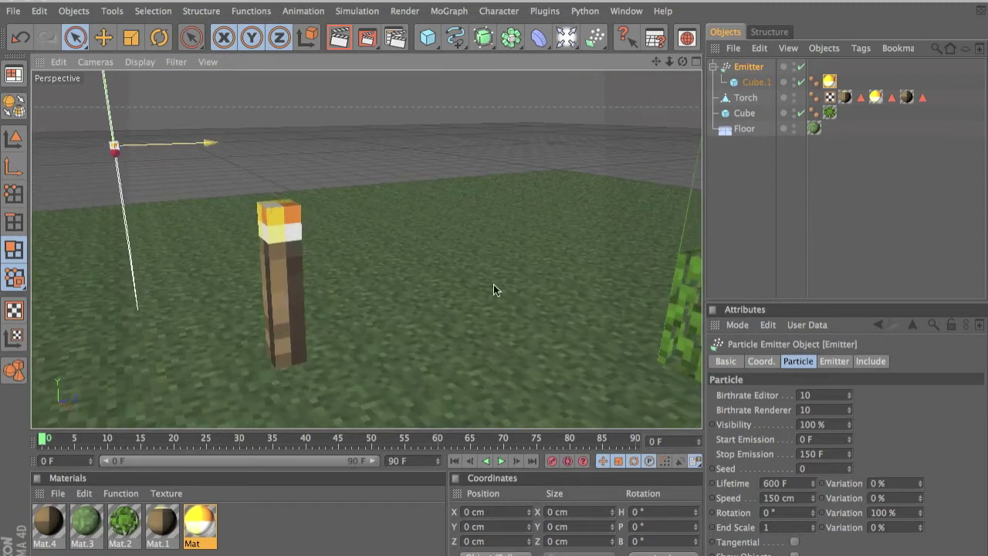
pyautogui.moveTo(494, 284); pyautogui.dragTo(493, 284)
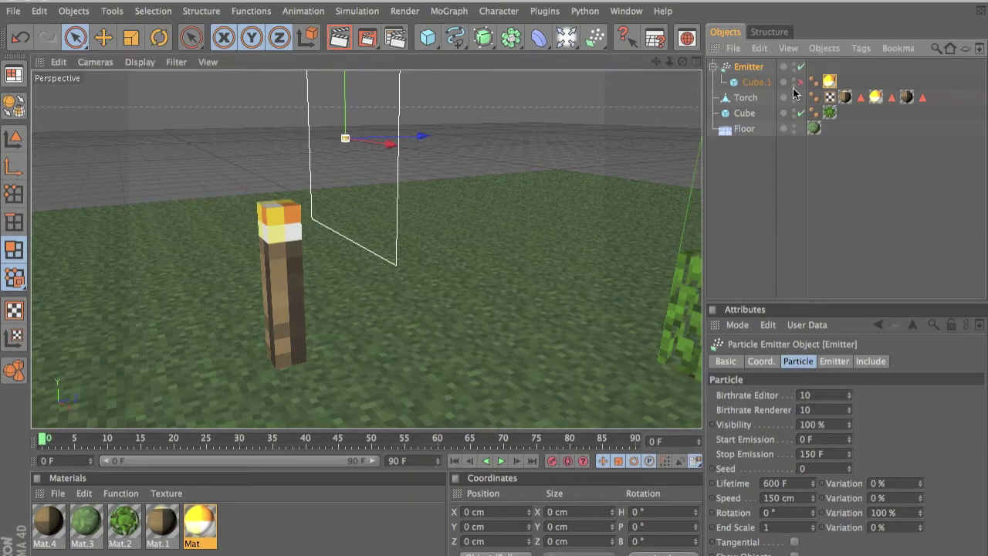
pyautogui.keyDown('alt'); pyautogui.moveTo(440, 116); pyautogui.dragTo(495, 285, button='middle'); pyautogui.keyUp('alt')
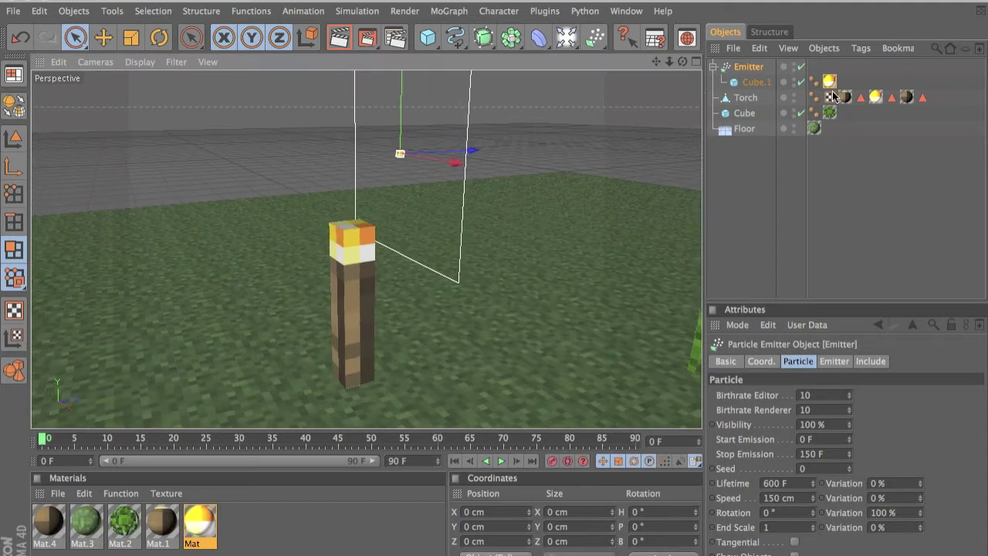
# Set the Emitter's pitch rotation (R.P) to 90° so that it faces upward
pyautogui.click(759, 361)
pyautogui.moveTo(927, 410); pyautogui.dragTo(986, 388)
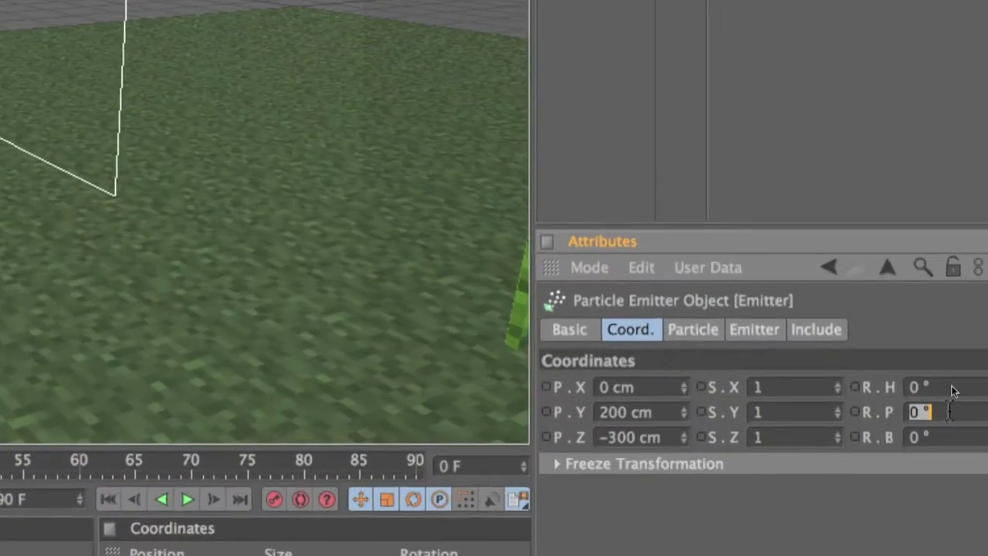
pyautogui.write('90')
pyautogui.press('Return')
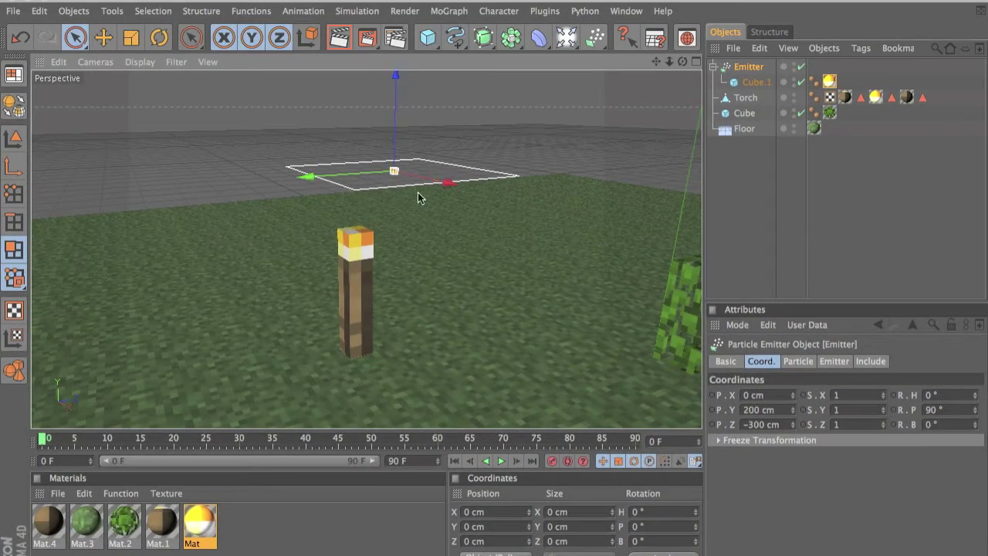
# Move the Emitter to -400 cm in Z and try an X position of 50 cm
pyautogui.keyDown('alt'); pyautogui.moveTo(552, 270); pyautogui.dragTo(452, 287); pyautogui.keyUp('alt')
pyautogui.moveTo(346, 173)
pyautogui.mouseDown()
pyautogui.moveTo(181, 171)
pyautogui.moveTo(332, 173)
pyautogui.mouseUp()
pyautogui.keyDown('alt'); pyautogui.moveTo(494, 284); pyautogui.dragTo(442, 254); pyautogui.keyUp('alt')
pyautogui.click(489, 510)
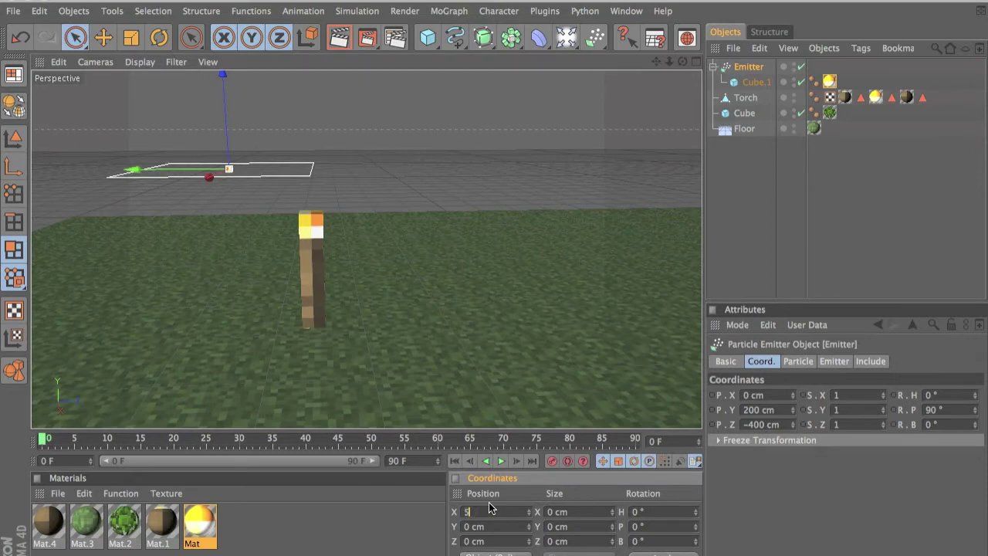
pyautogui.click(752, 396)
pyautogui.write('50')
pyautogui.press('Return')
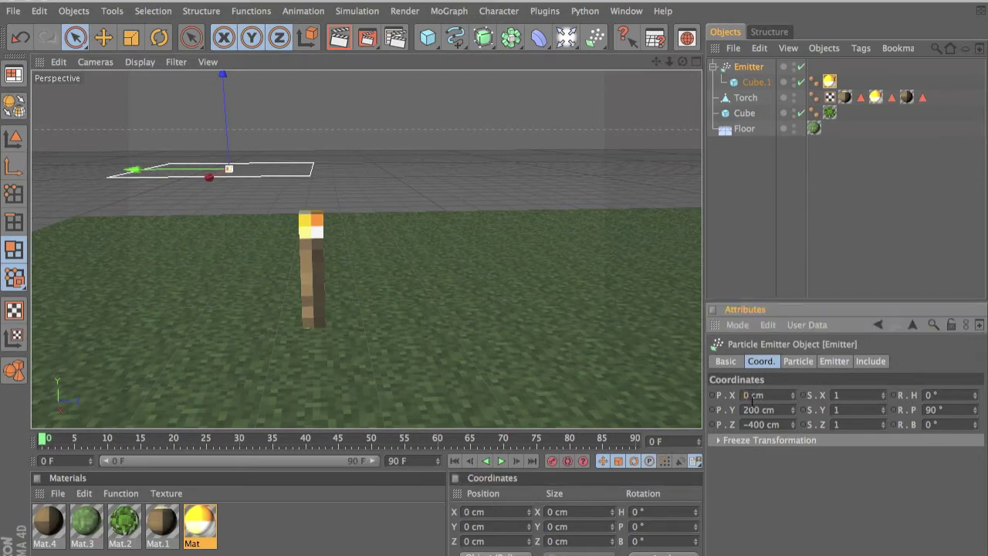
# Try positioning the Emitter at 250 cm in Y and -450 cm in Z
pyautogui.write('250')
pyautogui.press('Return')
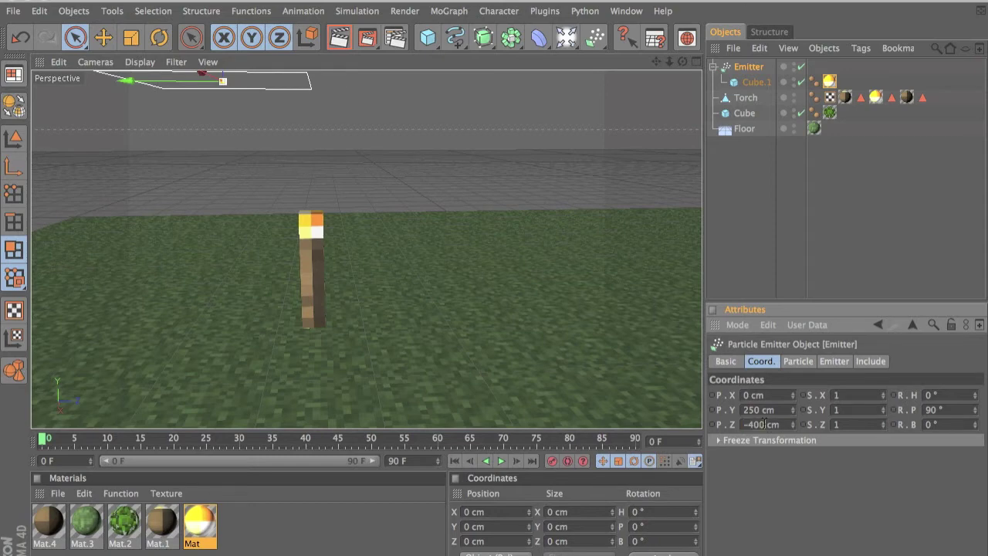
pyautogui.hotkey('ctrl', 'a')
pyautogui.write('-5')
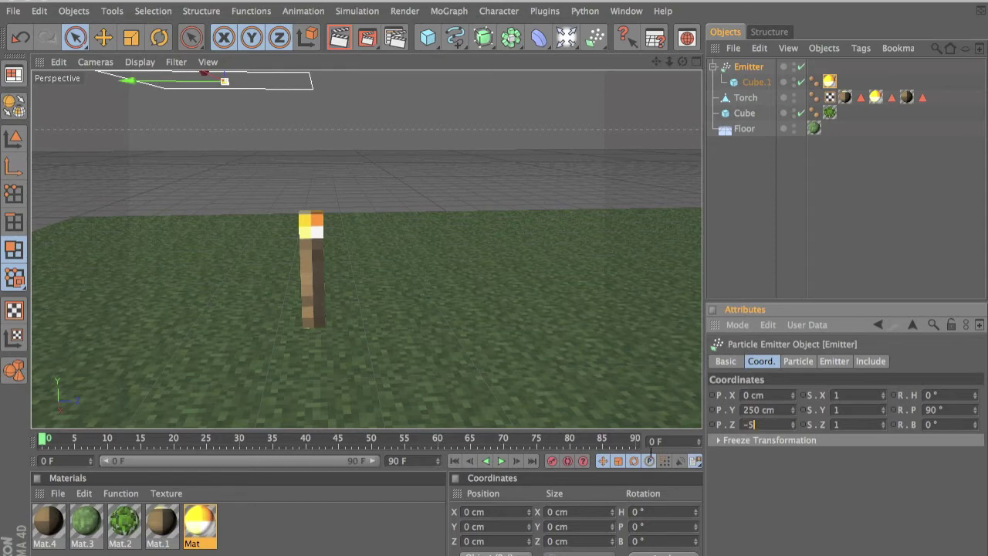
pyautogui.write('50')
pyautogui.press('Return')
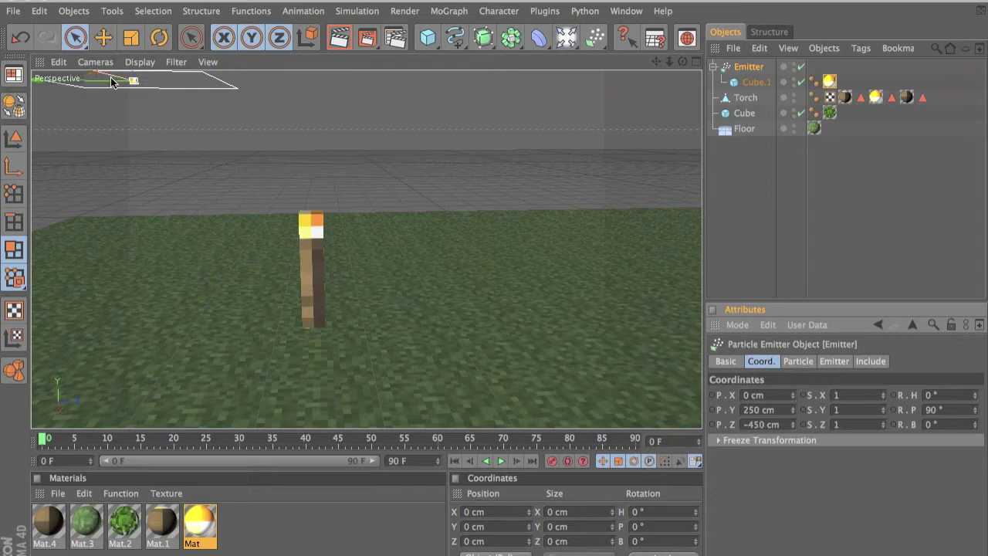
# Move the Emitter over the torch at -350 cm in Z and set its Y position to 200 cm
pyautogui.keyDown('alt'); pyautogui.moveTo(127, 126); pyautogui.dragTo(191, 261, button='middle'); pyautogui.keyUp('alt')
pyautogui.moveTo(137, 215); pyautogui.dragTo(310, 213)
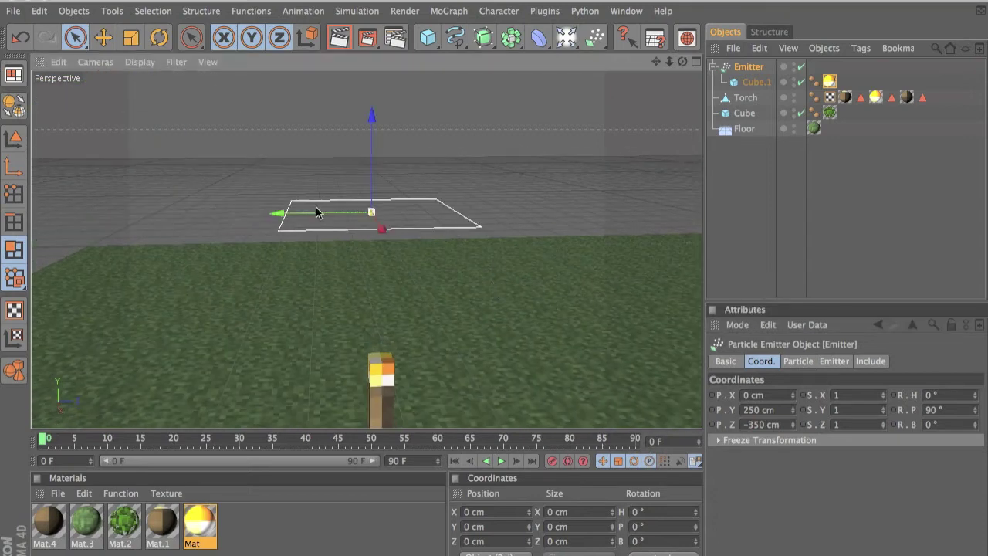
pyautogui.hotkey('ctrl', 'z')
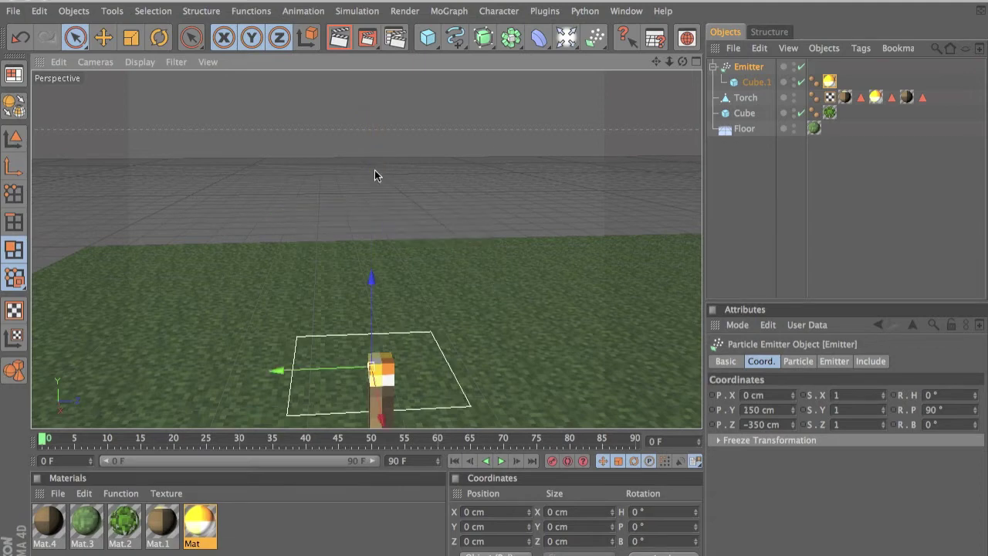
pyautogui.keyDown('alt'); pyautogui.moveTo(491, 245); pyautogui.dragTo(494, 296, button='middle'); pyautogui.keyUp('alt')
pyautogui.doubleClick(760, 410)
pyautogui.write('200')
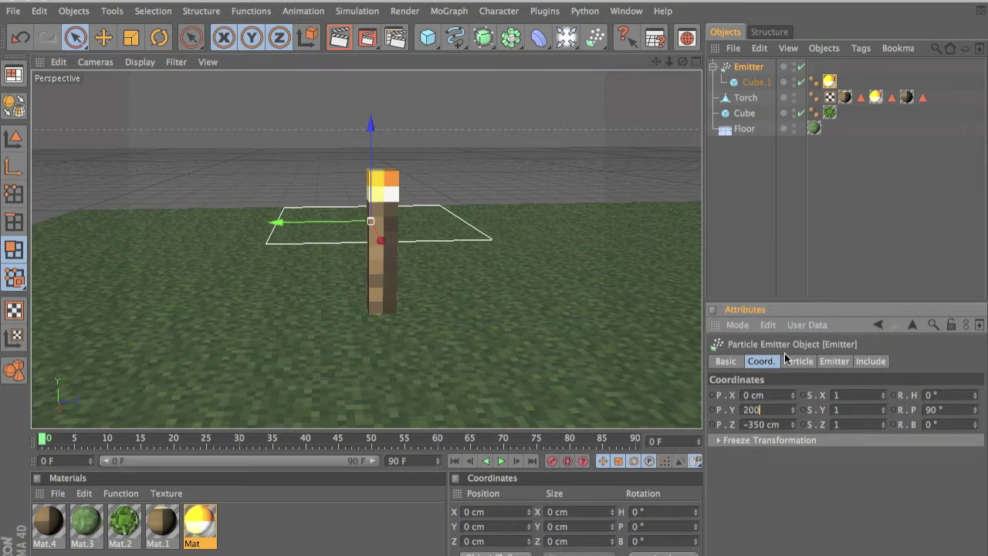
pyautogui.press('Return')
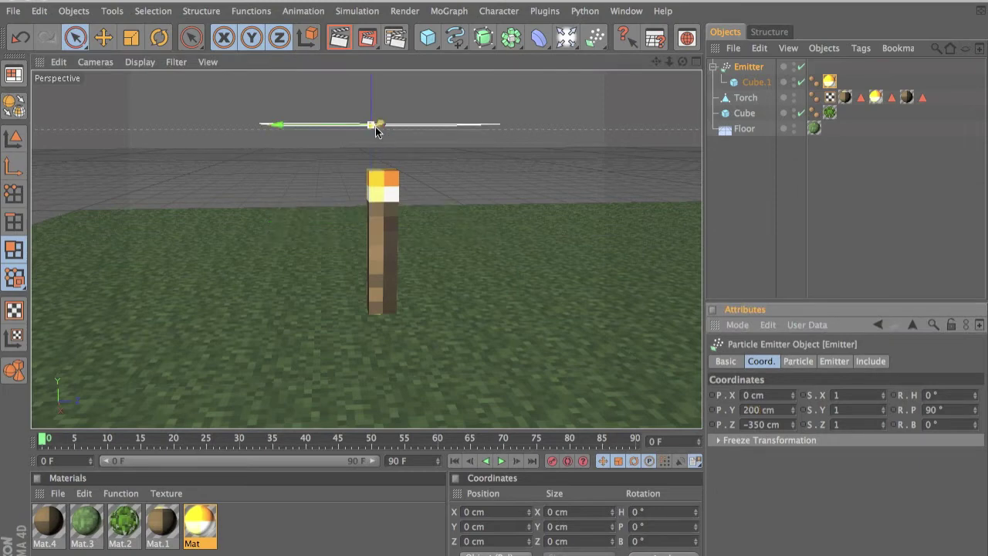
# Set the Emitter's X position to 50 cm to align it with the torch
pyautogui.keyDown('alt'); pyautogui.moveTo(494, 285); pyautogui.dragTo(494, 285); pyautogui.keyUp('alt')
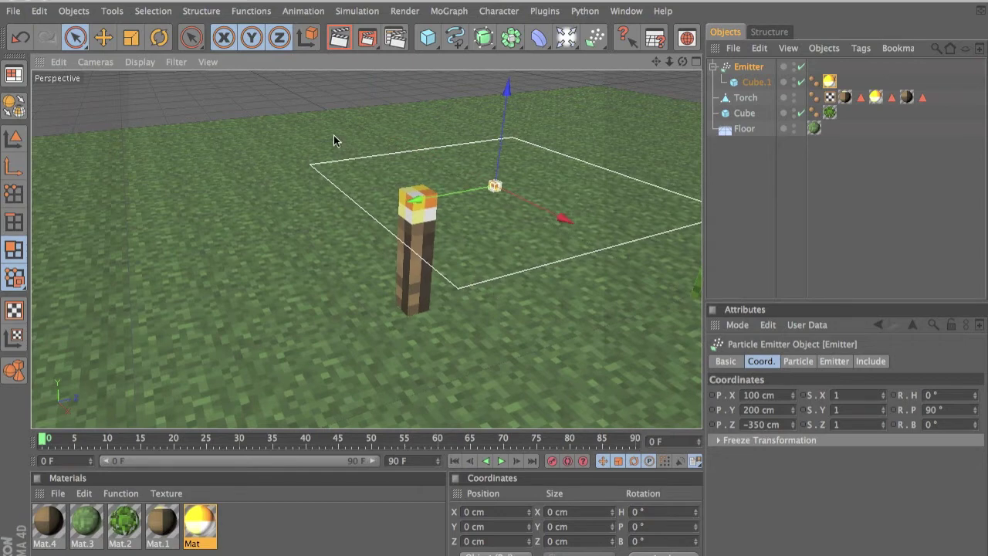
pyautogui.doubleClick(753, 394)
pyautogui.write('150')
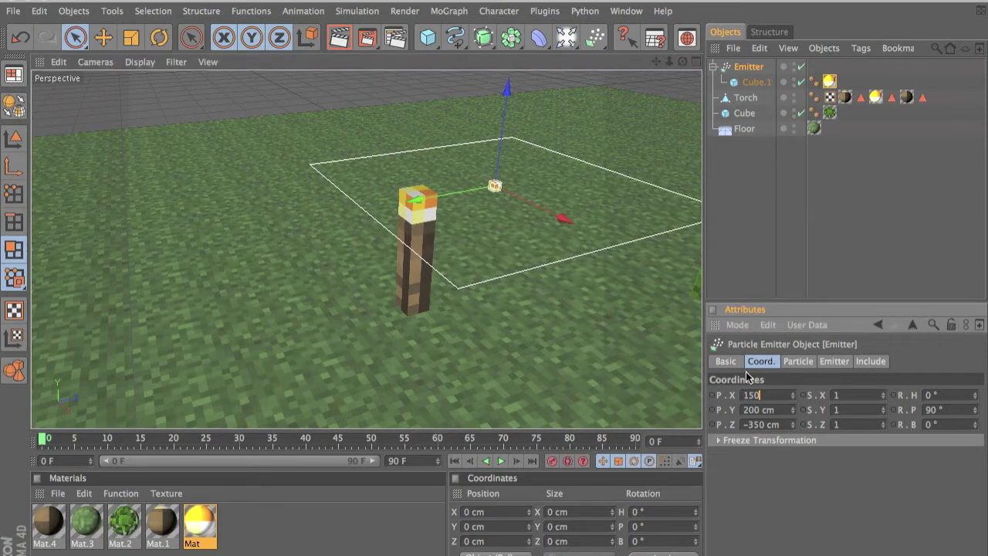
pyautogui.press('Return')
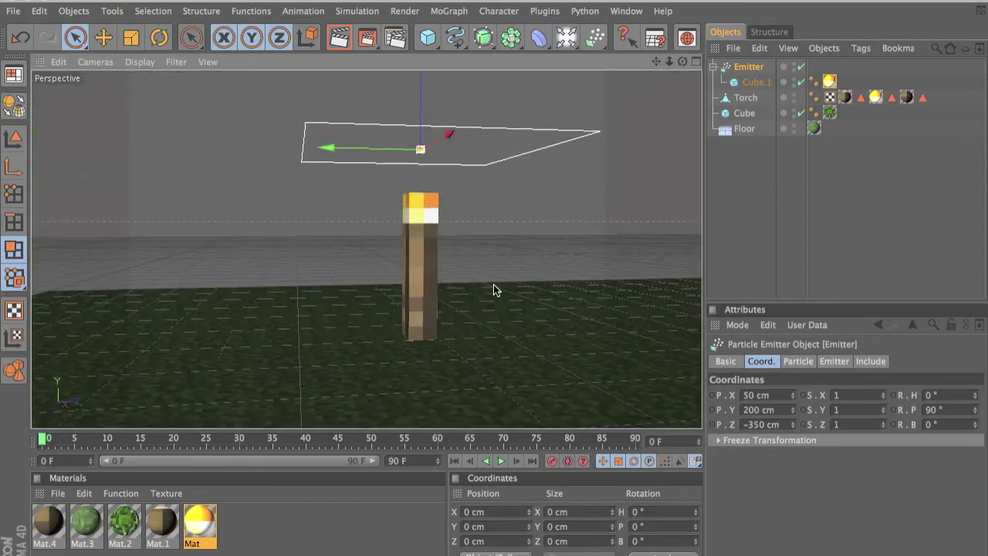
pyautogui.keyDown('alt'); pyautogui.moveTo(493, 284); pyautogui.dragTo(494, 212); pyautogui.keyUp('alt')
pyautogui.keyDown('alt'); pyautogui.moveTo(550, 266); pyautogui.dragTo(580, 287); pyautogui.keyUp('alt')
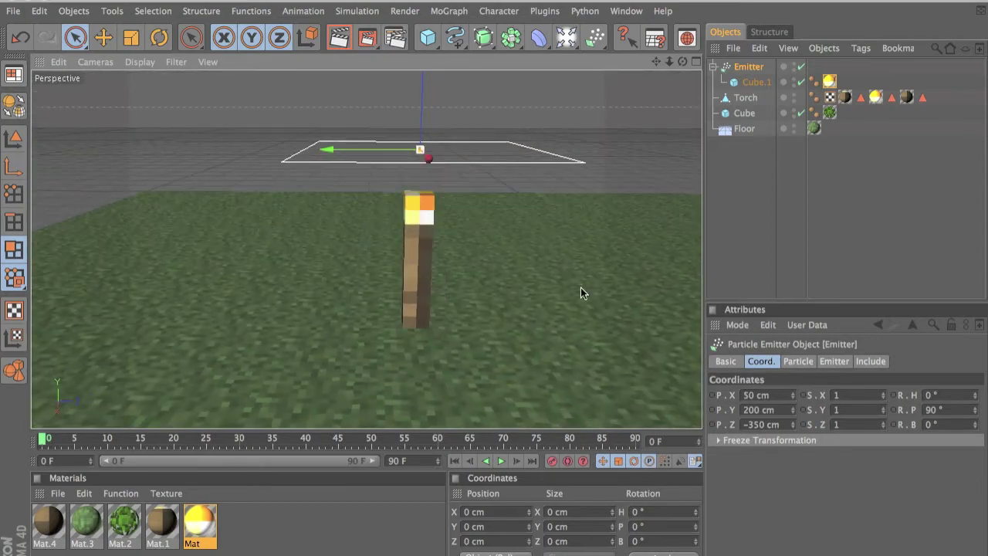
# Lower the Emitter towards the torch's top, trying Y positions of 175 cm and 180 cm
pyautogui.click(760, 410)
pyautogui.write('175')
pyautogui.press('Return')
pyautogui.moveTo(494, 284)
pyautogui.keyDown('alt'); pyautogui.mouseDown()
pyautogui.moveTo(494, 292)
pyautogui.moveTo(494, 284)
pyautogui.mouseUp(); pyautogui.keyUp('alt')
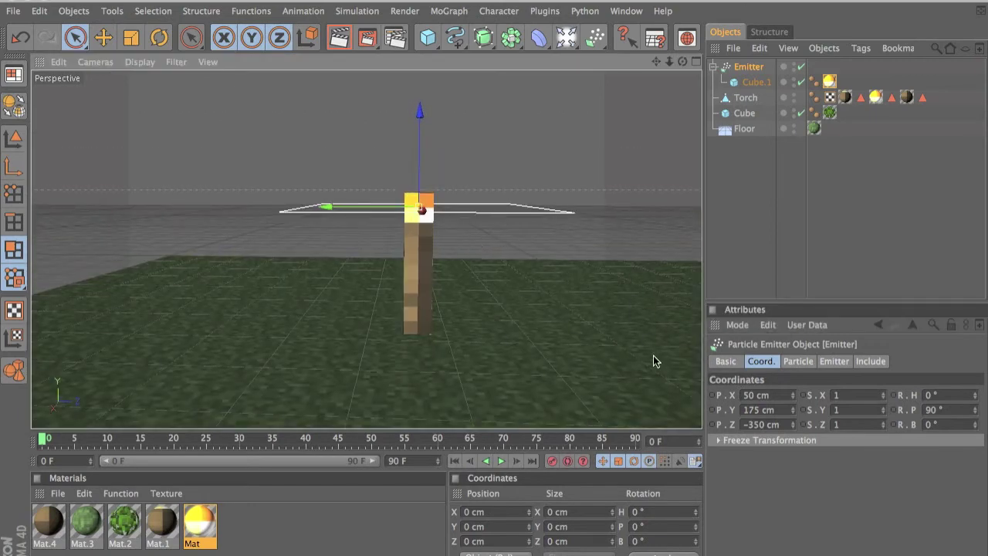
pyautogui.click(775, 385)
pyautogui.write('180')
pyautogui.press('Return')
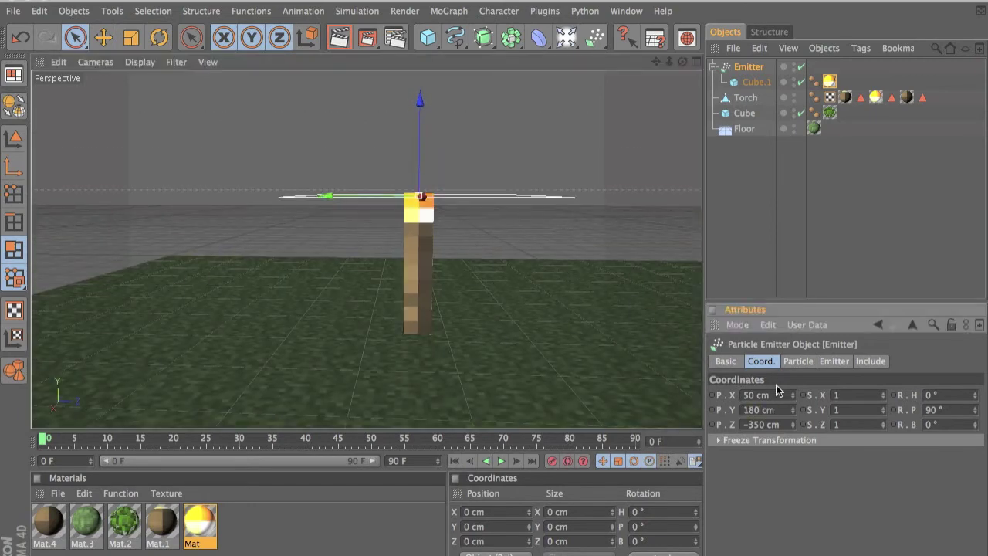
pyautogui.keyDown('alt'); pyautogui.moveTo(687, 352); pyautogui.dragTo(686, 345); pyautogui.keyUp('alt')
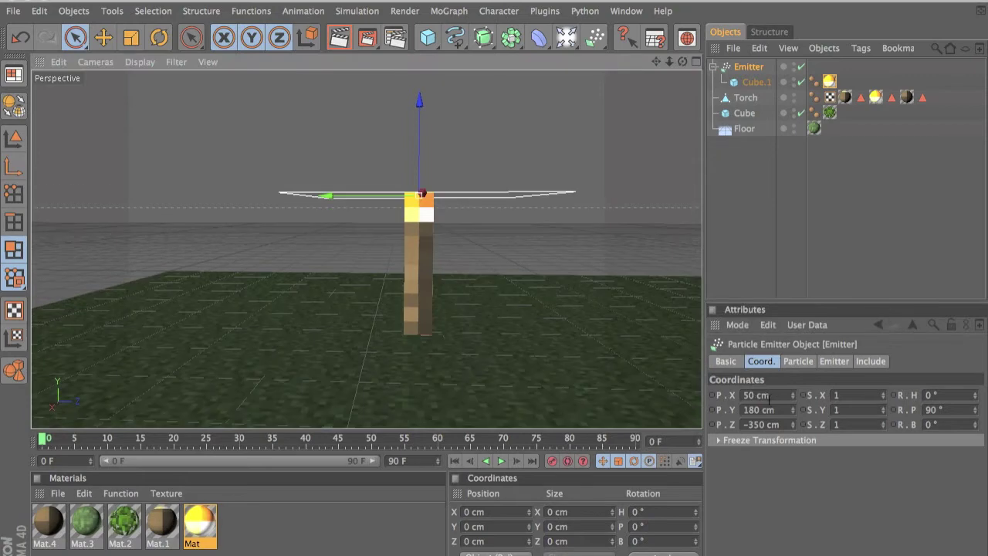
# Set the Emitter's Y position to 182.53 cm so that it sits on the torch's top face
pyautogui.keyDown('alt'); pyautogui.moveTo(424, 194); pyautogui.dragTo(424, 209, button='middle'); pyautogui.keyUp('alt')
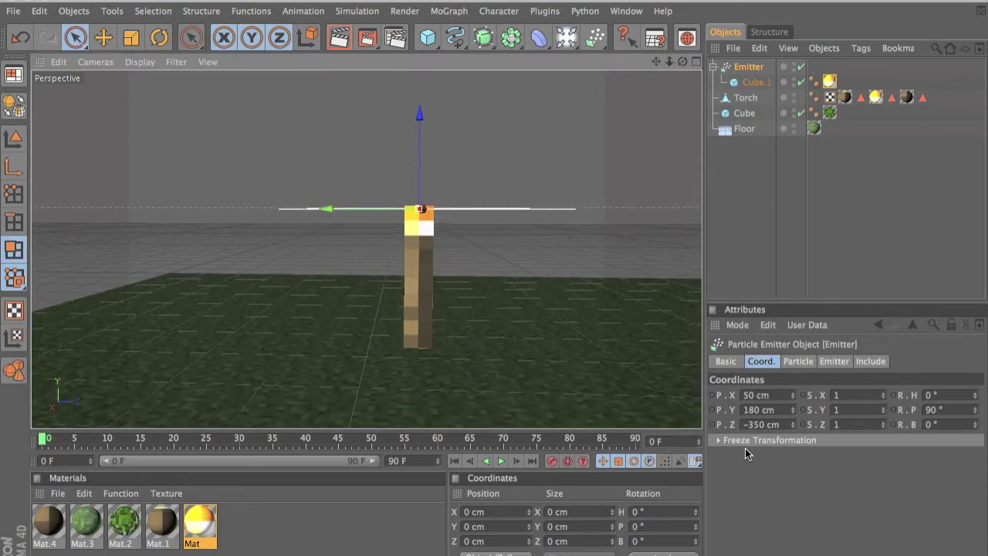
pyautogui.doubleClick(769, 410)
pyautogui.write('12')
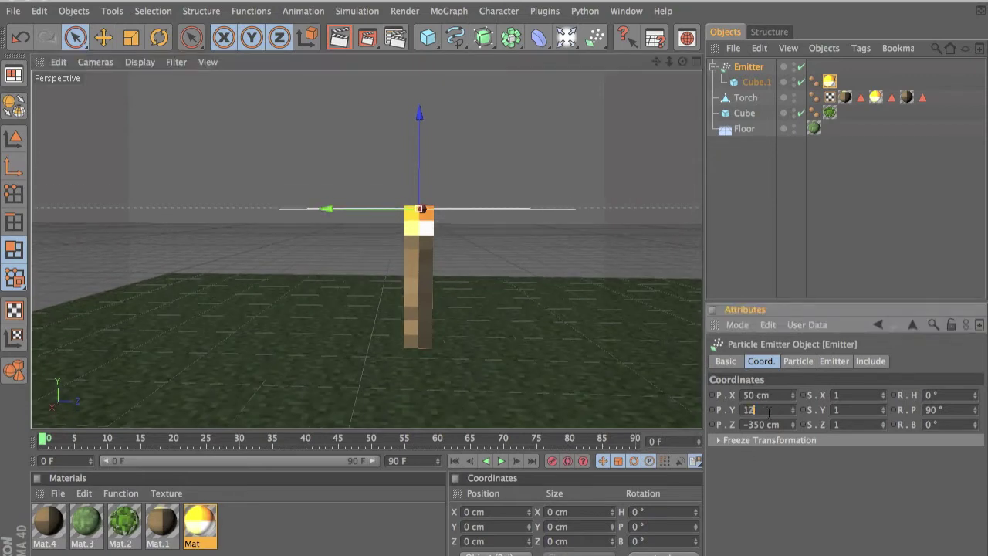
pyautogui.write('2.53')
pyautogui.press('Return')
pyautogui.moveTo(493, 284)
pyautogui.keyDown('alt'); pyautogui.mouseDown()
pyautogui.moveTo(491, 297)
pyautogui.moveTo(493, 284)
pyautogui.mouseUp(); pyautogui.keyUp('alt')
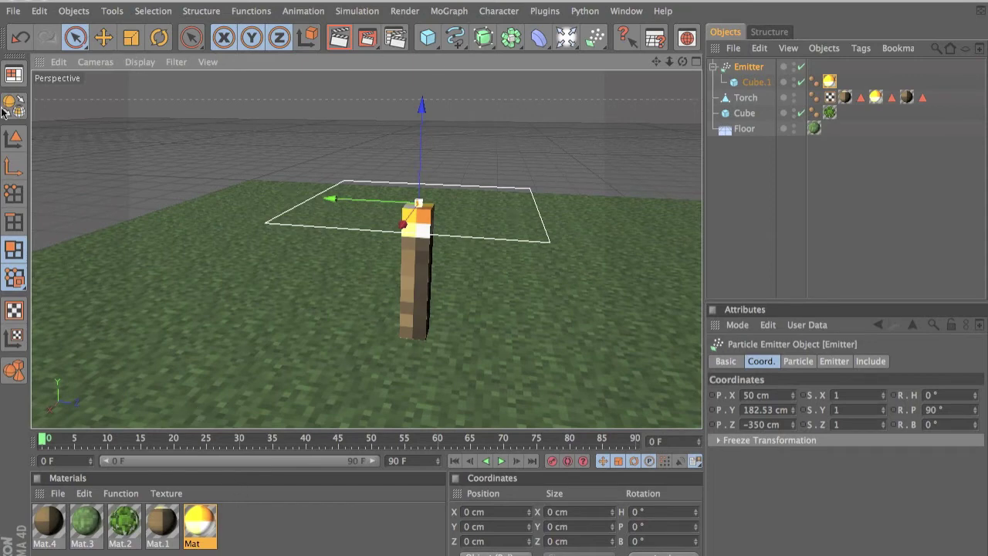
# Scale the Emitter down to roughly the size of the torch's top face
pyautogui.click(737, 67)
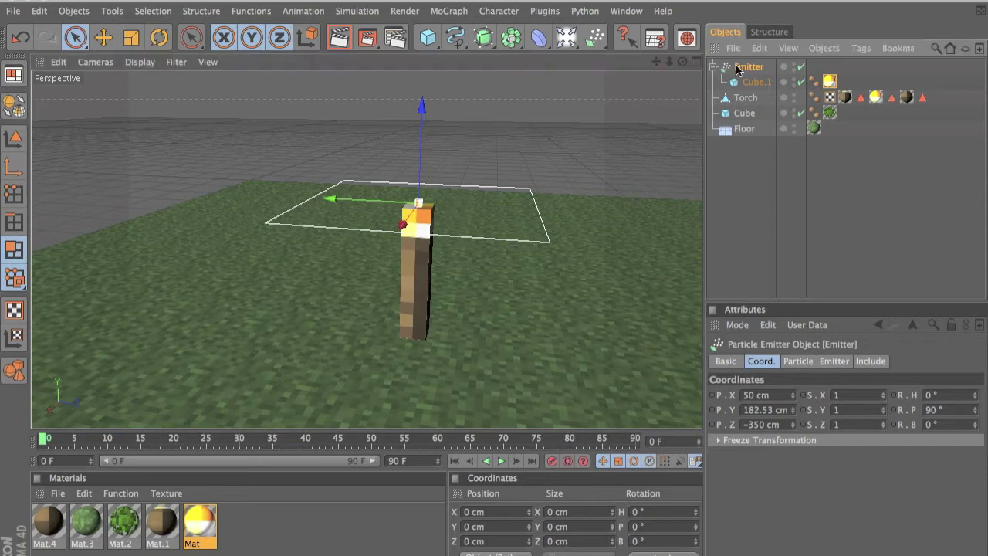
pyautogui.click(137, 39)
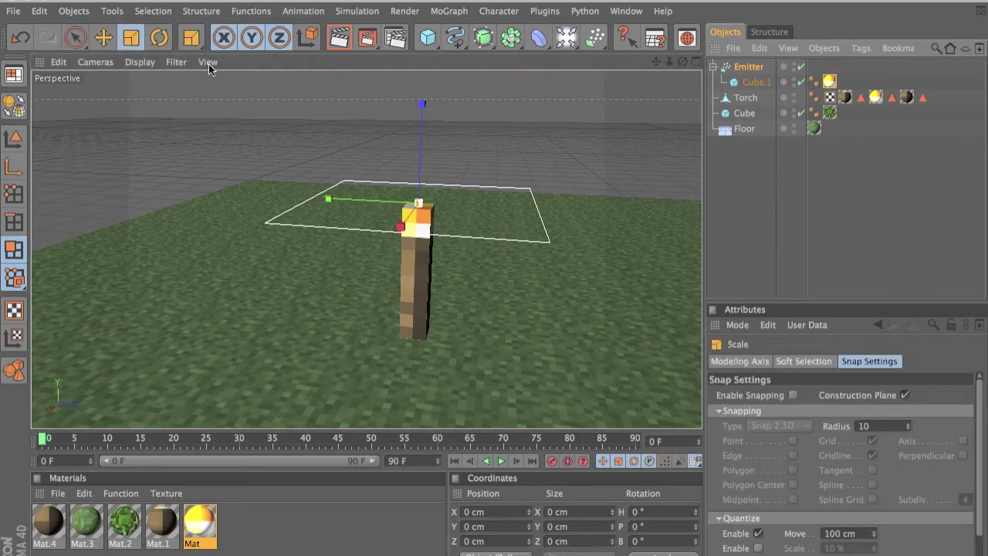
pyautogui.moveTo(425, 122)
pyautogui.mouseDown()
pyautogui.moveTo(497, 286)
pyautogui.moveTo(411, 548)
pyautogui.moveTo(498, 273)
pyautogui.moveTo(425, 115)
pyautogui.mouseUp()
pyautogui.scroll(8, 606, 150)
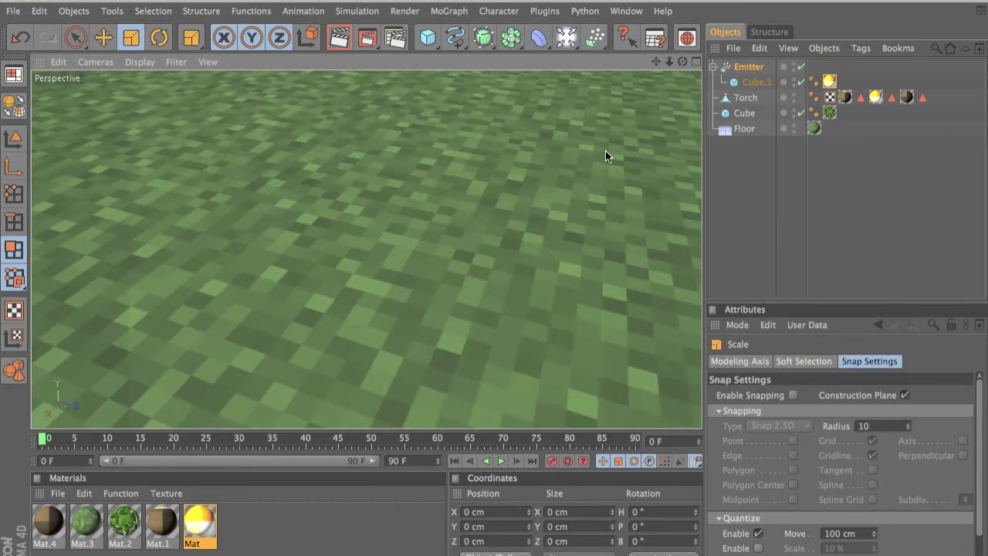
pyautogui.scroll(-6, 605, 155)
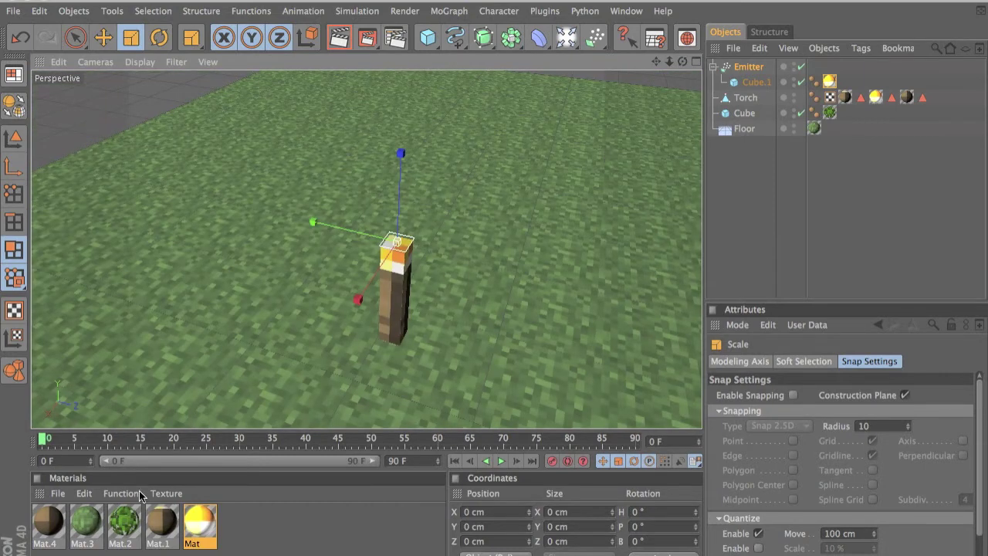
# Advance the animation to frame 41, render the view and examine the emitted particles above the torch
pyautogui.moveTo(91, 440); pyautogui.dragTo(311, 438)
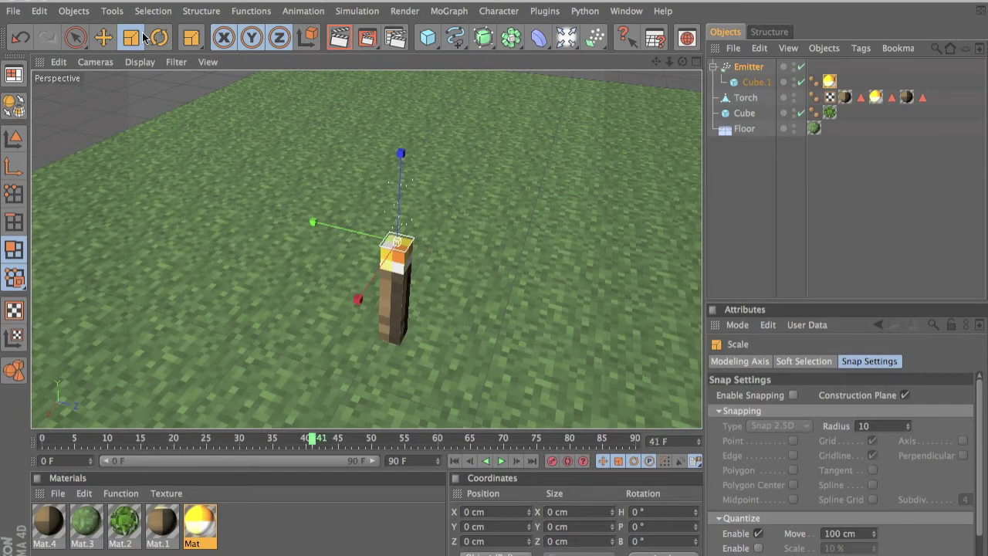
pyautogui.click(357, 148)
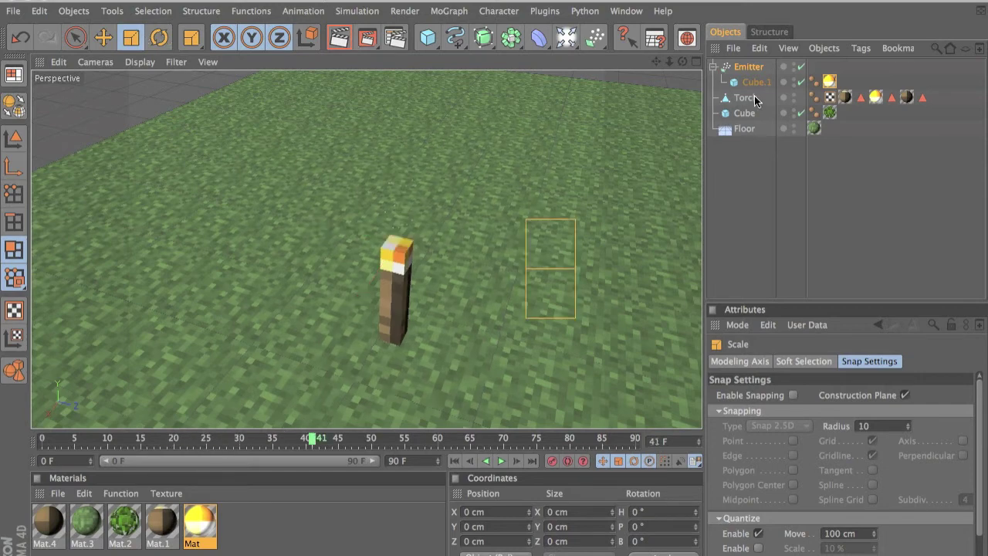
pyautogui.keyDown('alt'); pyautogui.moveTo(489, 297); pyautogui.dragTo(443, 266); pyautogui.keyUp('alt')
pyautogui.scroll(8, 443, 266)
pyautogui.keyDown('alt'); pyautogui.moveTo(494, 285); pyautogui.dragTo(574, 283, button='middle'); pyautogui.keyUp('alt')
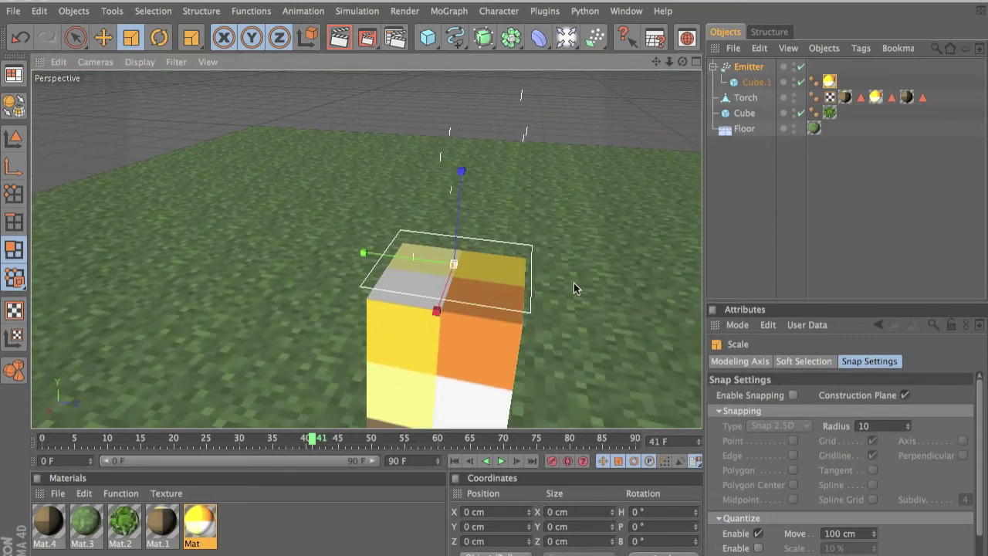
# Set the X, Y and Z sizes of the particle cube Cube.1 to 3 cm each
pyautogui.click(735, 86)
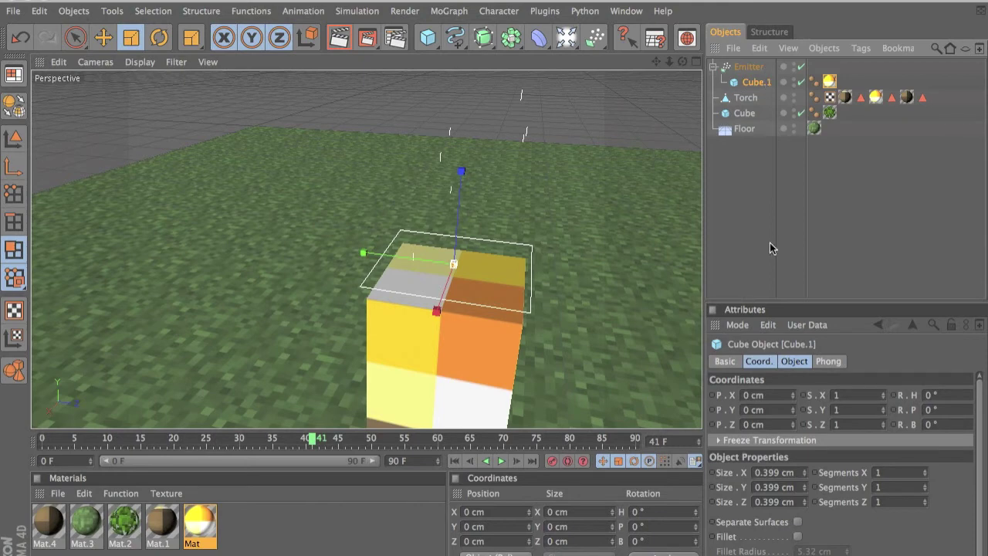
pyautogui.click(791, 471)
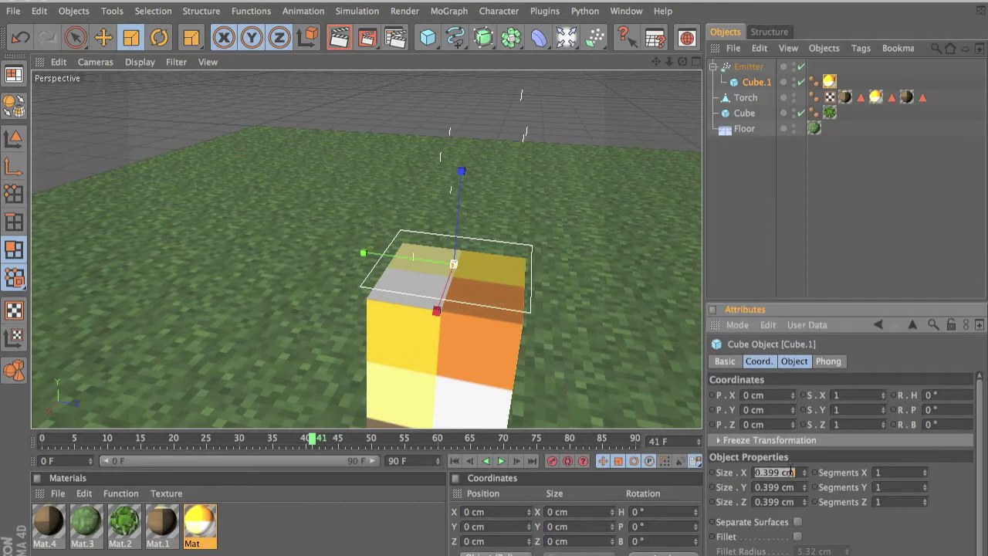
pyautogui.write('3')
pyautogui.press('Tab')
pyautogui.write('3')
pyautogui.press('Tab')
pyautogui.write('3')
pyautogui.press('Return')
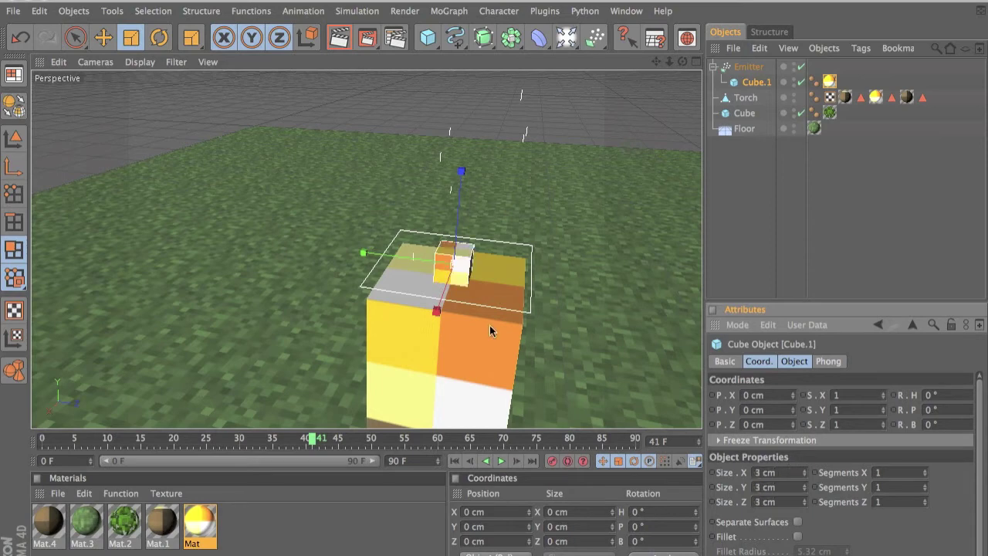
# Render the view close up and from farther away to check the particle cubes above the torch, and select the Emitter
pyautogui.scroll(-3, 492, 286)
pyautogui.click(340, 39)
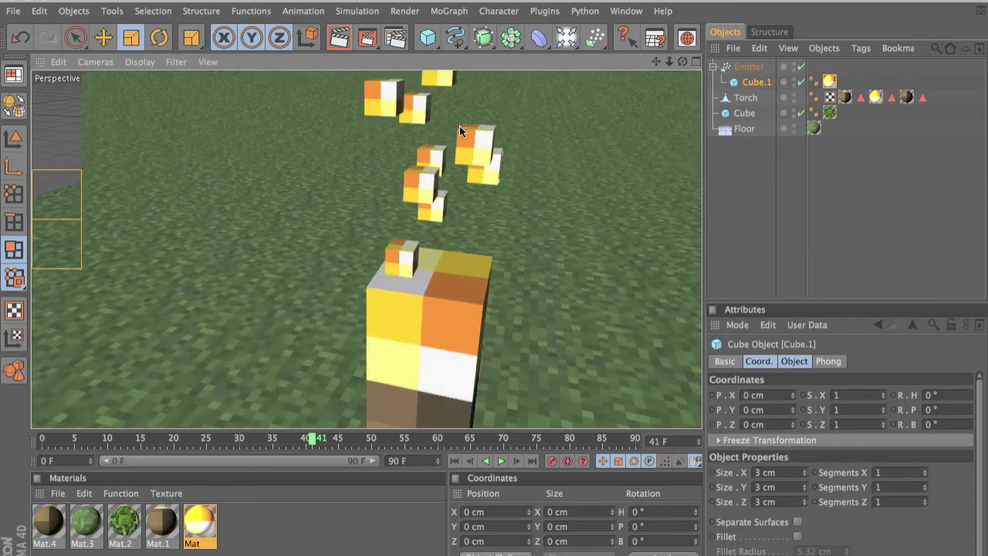
pyautogui.scroll(-5, 460, 131)
pyautogui.scroll(8, 459, 132)
pyautogui.scroll(-10, 533, 209)
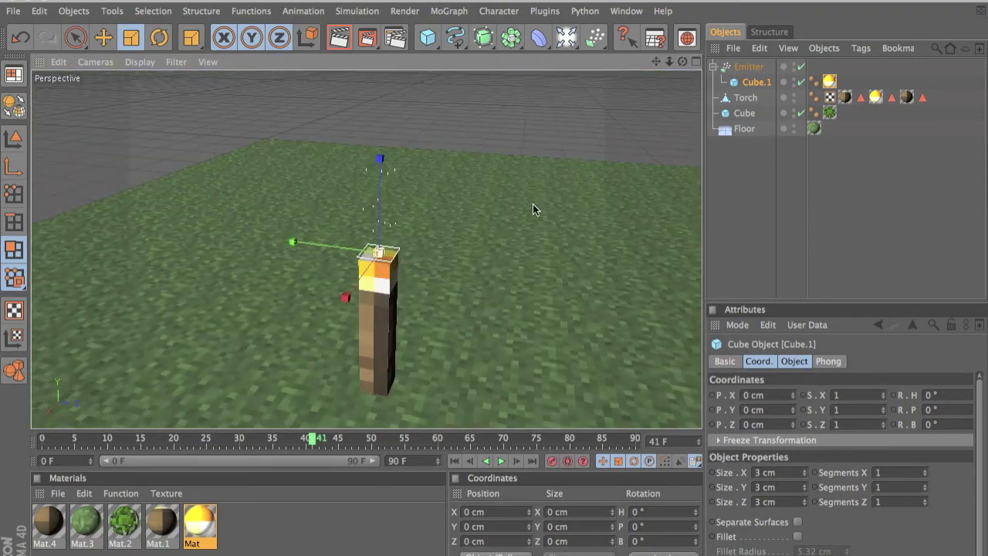
pyautogui.scroll(4, 534, 208)
pyautogui.click(339, 37)
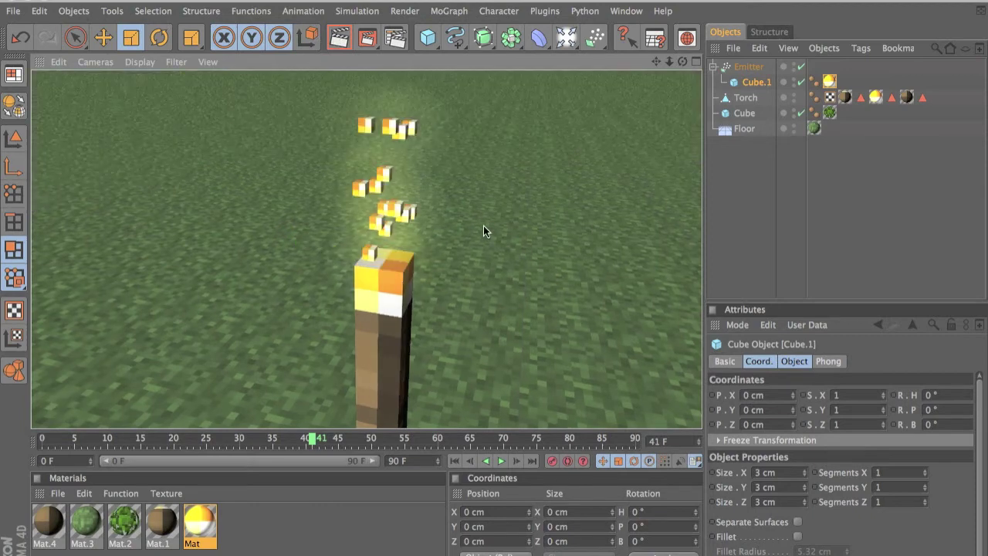
pyautogui.click(754, 71)
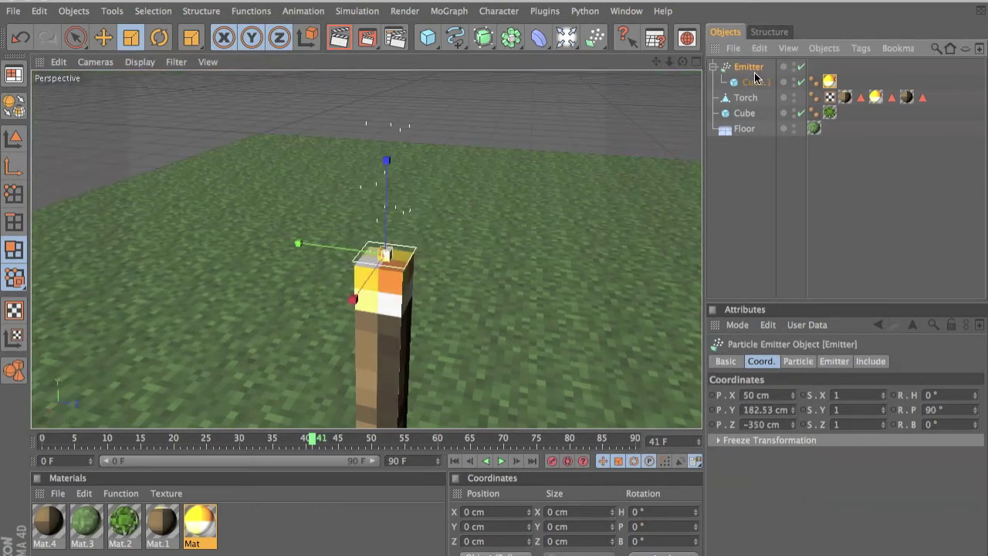
# Set the Emitter's editor birthrate to 13 and its particle lifetime to 30 F
pyautogui.click(798, 361)
pyautogui.click(833, 361)
pyautogui.click(802, 363)
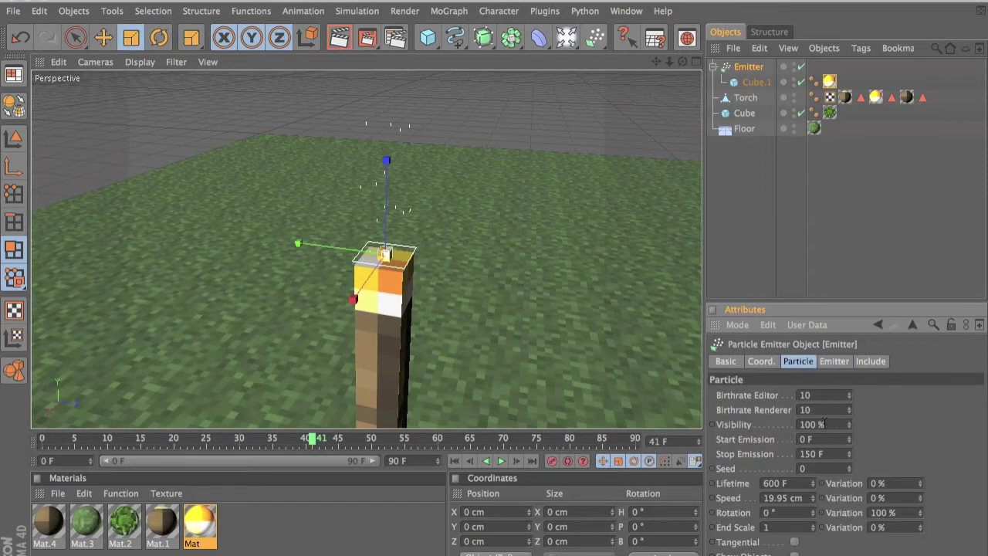
pyautogui.press('Tab')
pyautogui.write('11')
pyautogui.click(795, 483)
pyautogui.write('30')
pyautogui.press('Return')
# Advance the animation to frame 59 to check the emitted particles above the torch
pyautogui.scroll(-4, 279, 381)
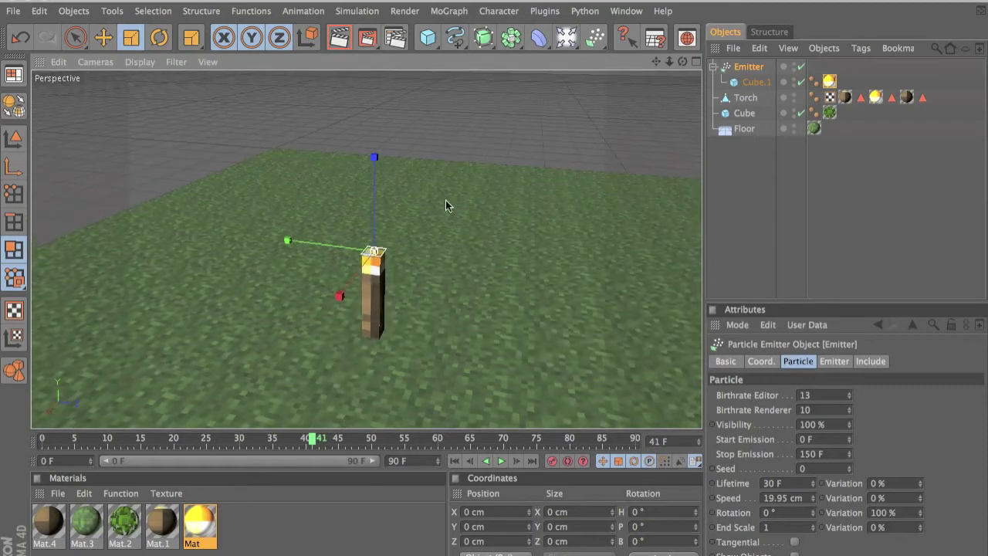
pyautogui.scroll(-3, 445, 200)
pyautogui.scroll(2, 343, 137)
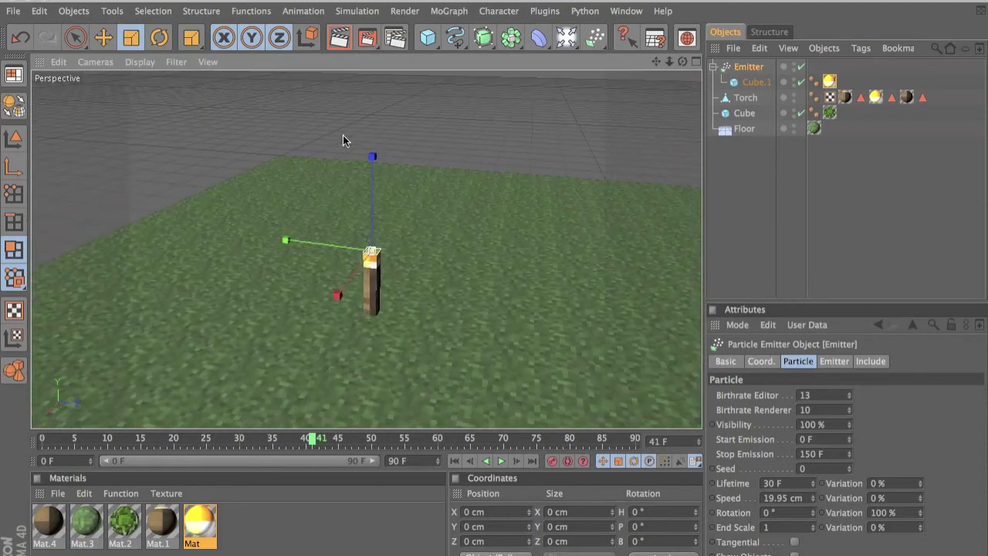
pyautogui.scroll(2, 299, 316)
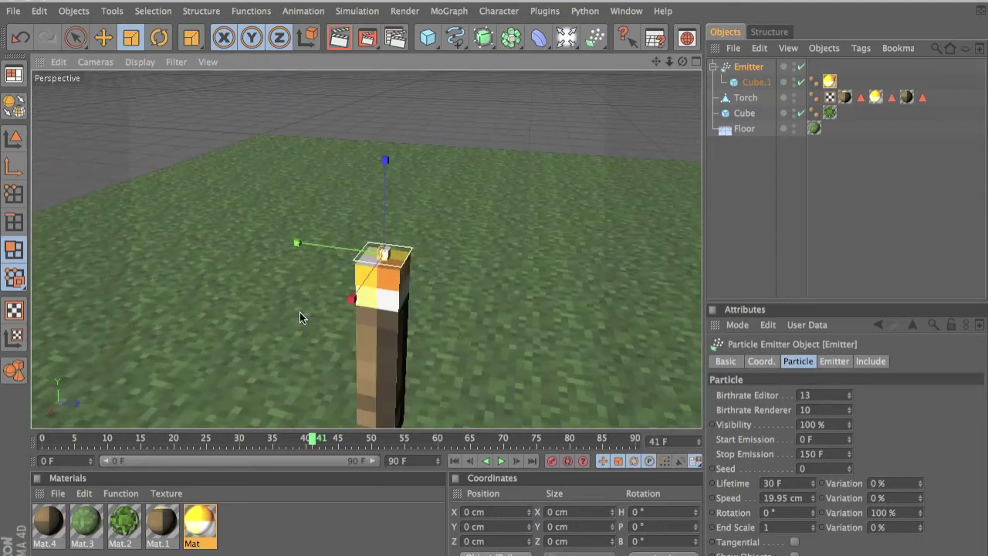
pyautogui.moveTo(312, 438)
pyautogui.mouseDown()
pyautogui.moveTo(204, 437)
pyautogui.moveTo(379, 455)
pyautogui.moveTo(558, 443)
pyautogui.moveTo(250, 408)
pyautogui.moveTo(506, 412)
pyautogui.moveTo(248, 424)
pyautogui.moveTo(431, 421)
pyautogui.mouseUp()
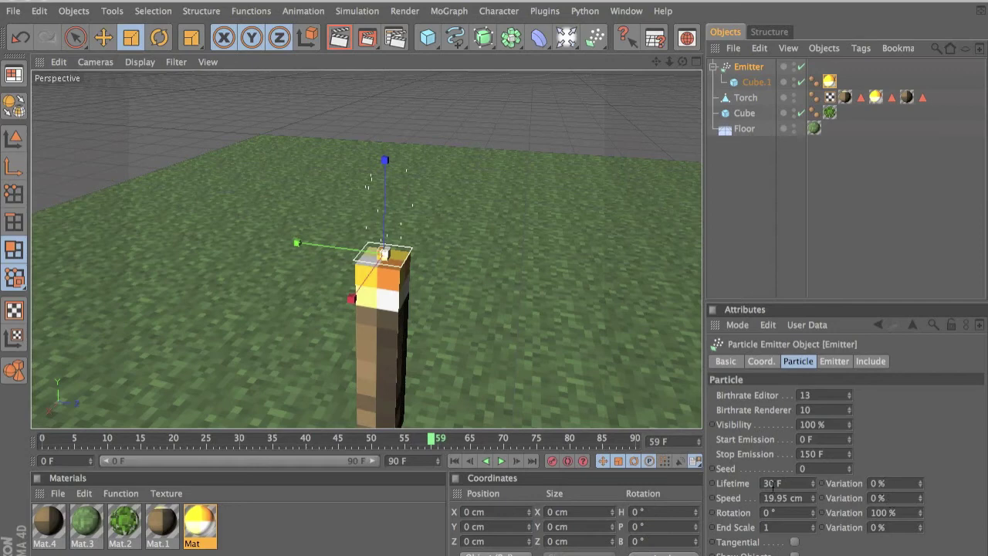
pyautogui.click(834, 361)
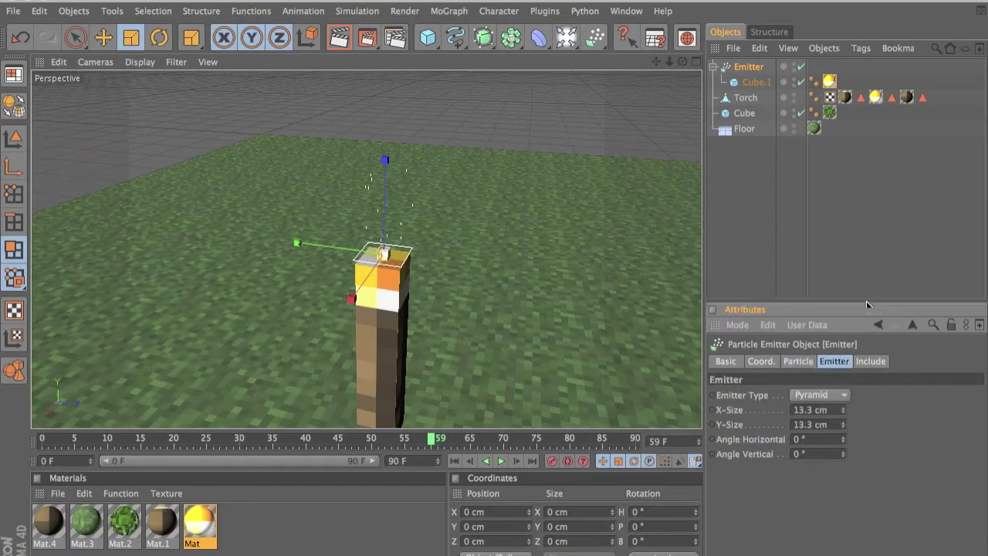
pyautogui.click(869, 361)
pyautogui.click(798, 360)
pyautogui.click(726, 362)
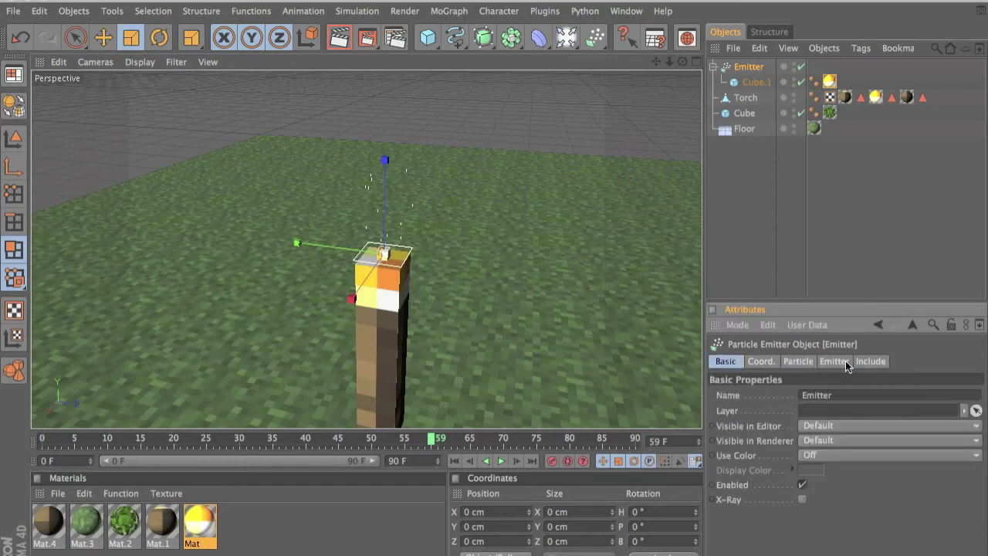
pyautogui.click(761, 361)
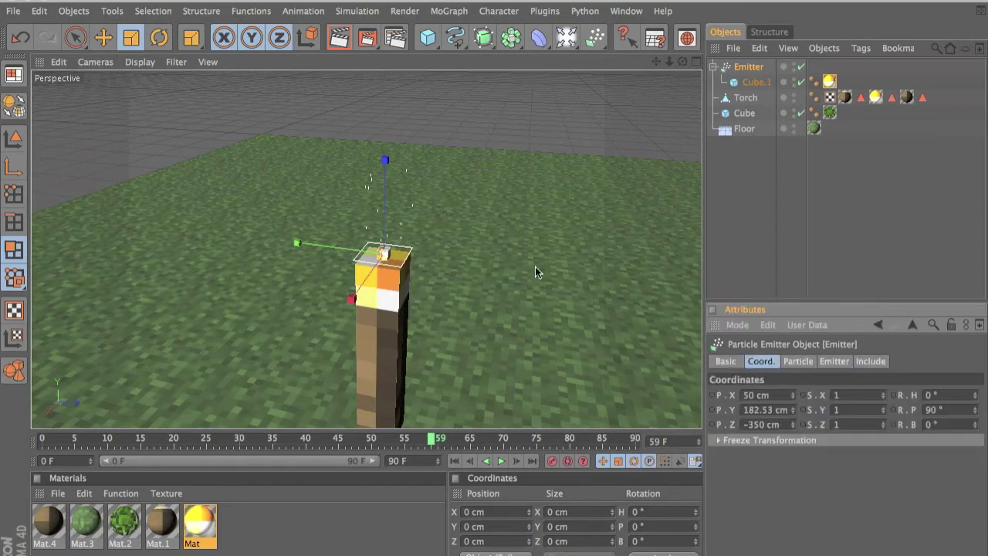
# Render the view at frame 59 and examine the glowing particle cubes above the torch
pyautogui.click(222, 481)
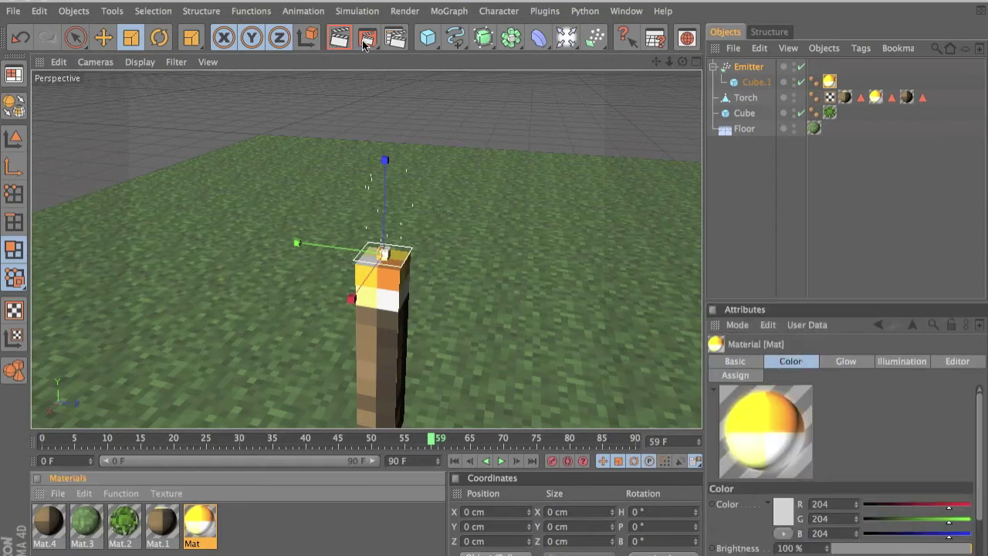
pyautogui.click(339, 37)
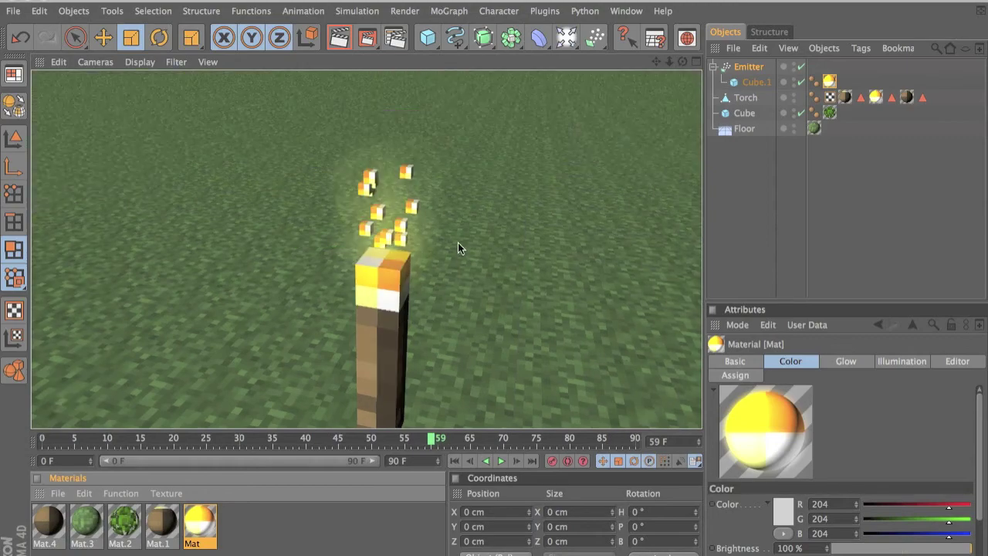
pyautogui.scroll(-2, 440, 195)
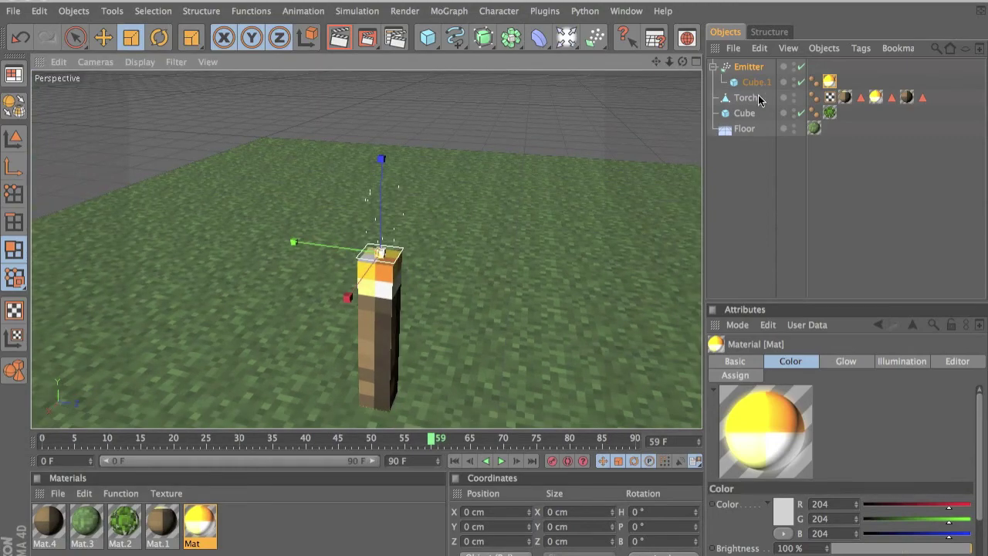
# Add a standard Light object to the scene
pyautogui.scroll(-10, 614, 201)
pyautogui.scroll(10, 614, 202)
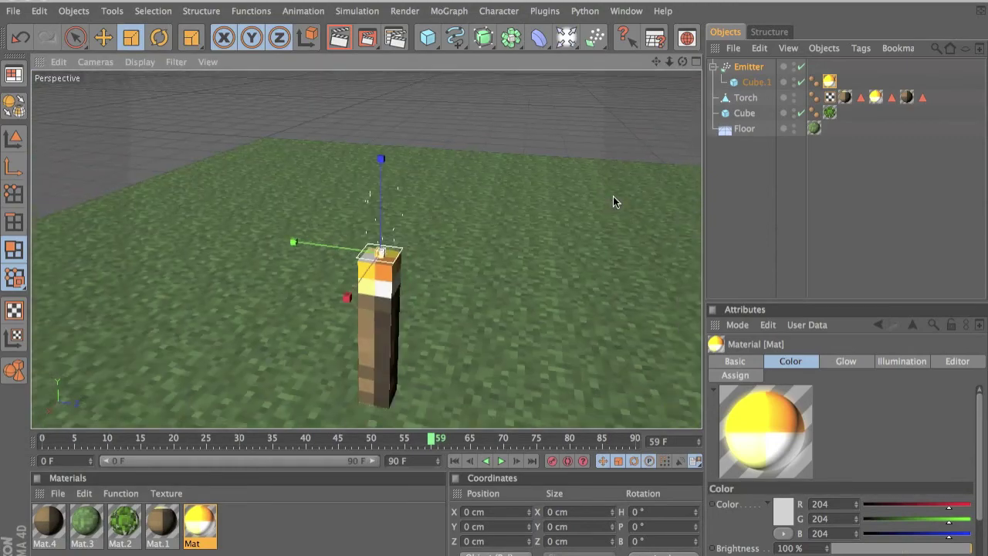
pyautogui.keyDown('alt'); pyautogui.moveTo(518, 201); pyautogui.dragTo(485, 287); pyautogui.keyUp('alt')
pyautogui.scroll(-10, 572, 261)
pyautogui.moveTo(573, 260)
pyautogui.keyDown('alt'); pyautogui.mouseDown()
pyautogui.moveTo(485, 285)
pyautogui.moveTo(569, 262)
pyautogui.mouseUp(); pyautogui.keyUp('alt')
pyautogui.scroll(-6, 570, 262)
pyautogui.scroll(7, 569, 262)
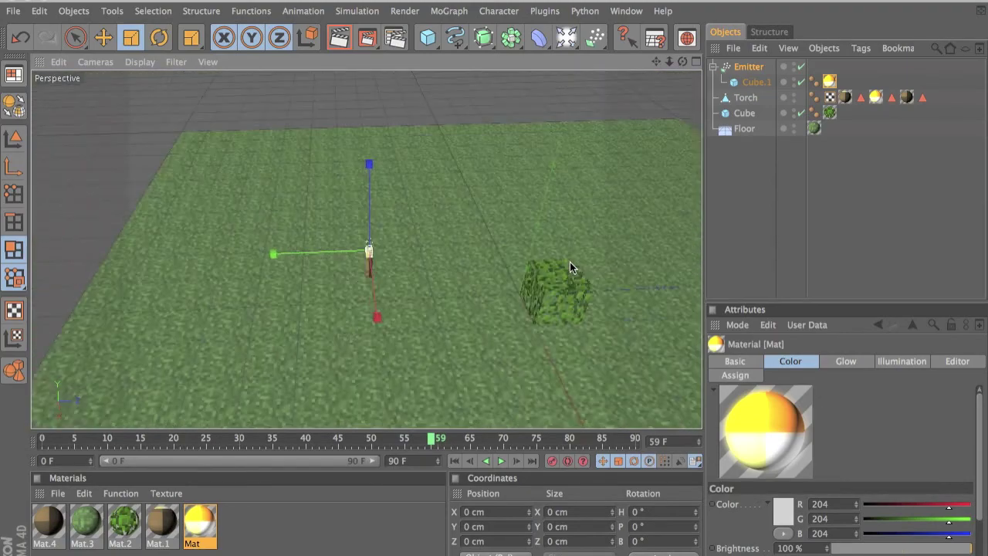
pyautogui.click(565, 37)
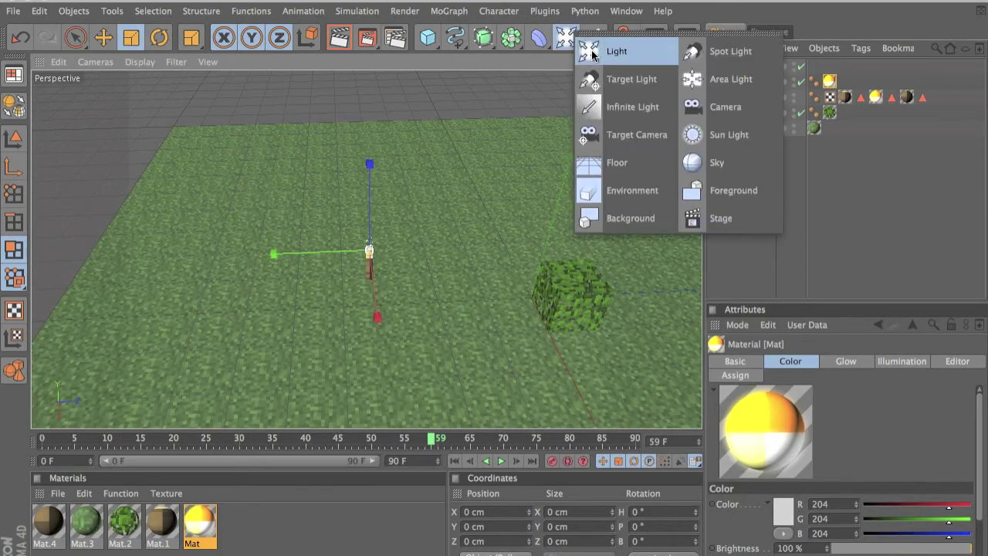
pyautogui.click(610, 51)
pyautogui.press('h')
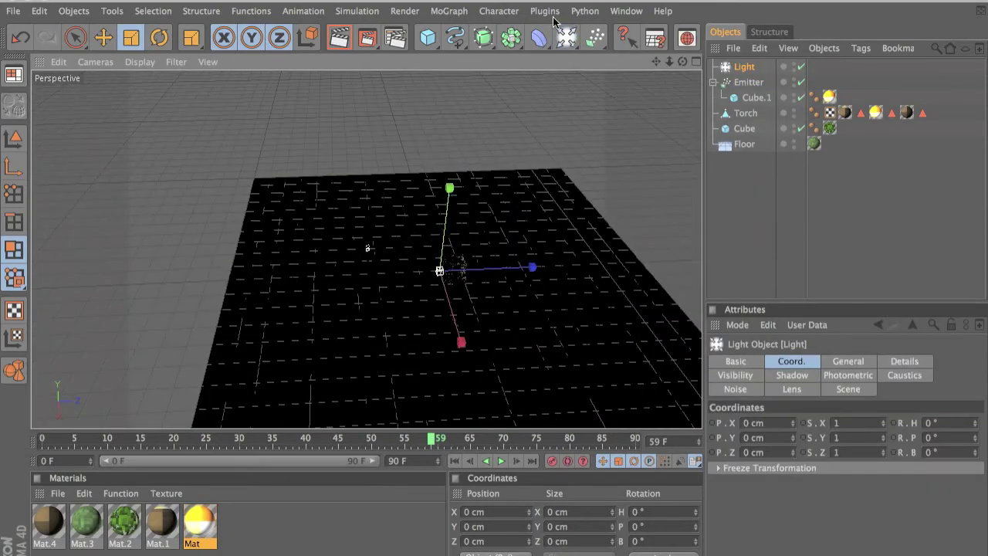
# Move the light straight up along its Y axis, well above the leaf cube and grass floor
pyautogui.click(565, 37)
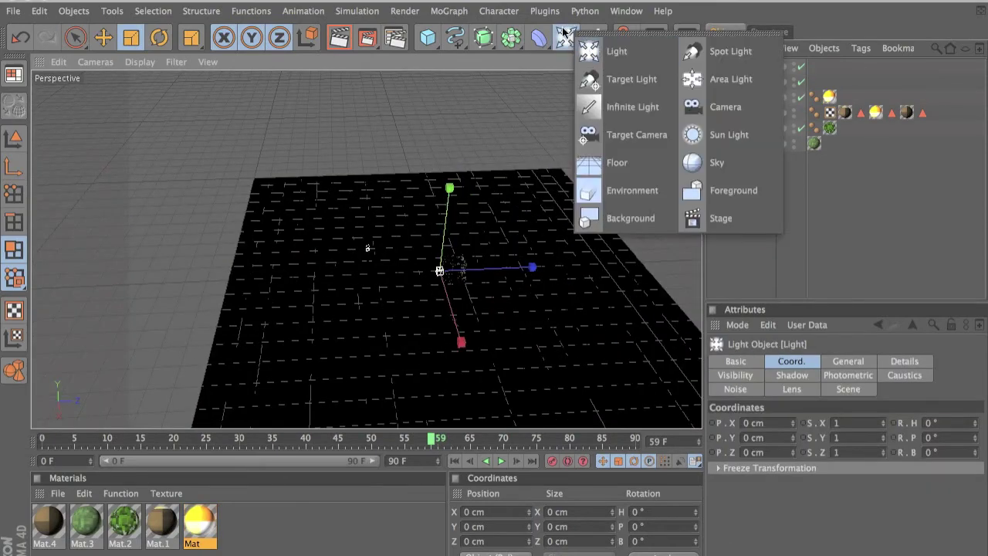
pyautogui.click(586, 48)
pyautogui.moveTo(498, 172)
pyautogui.keyDown('alt'); pyautogui.mouseDown()
pyautogui.moveTo(494, 289)
pyautogui.moveTo(499, 172)
pyautogui.mouseUp(); pyautogui.keyUp('alt')
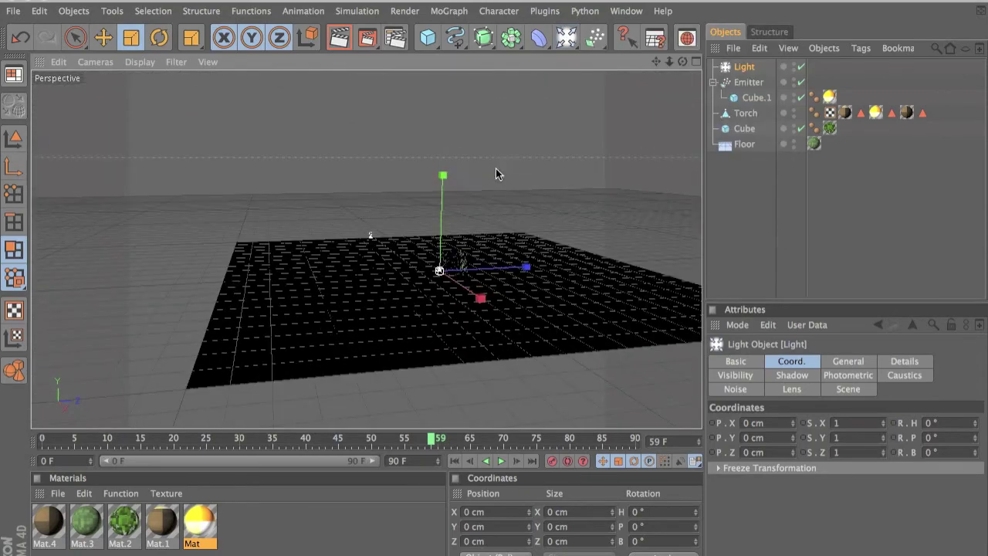
pyautogui.click(107, 40)
pyautogui.moveTo(440, 200); pyautogui.dragTo(492, 286)
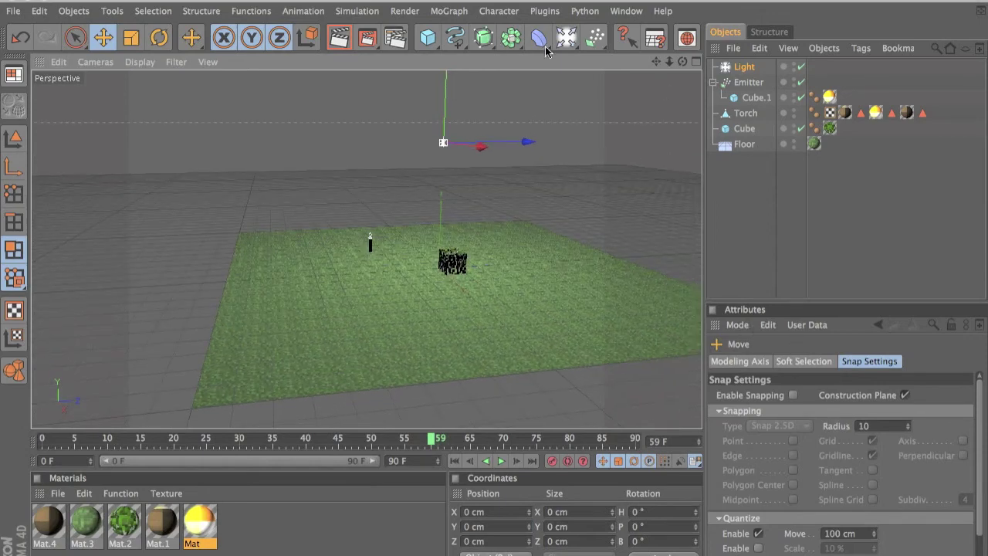
# Inspect how the light falls on the grass floor, leaf cube and torch from several angles and distances
pyautogui.moveTo(494, 285)
pyautogui.keyDown('alt'); pyautogui.mouseDown()
pyautogui.moveTo(477, 227)
pyautogui.moveTo(494, 283)
pyautogui.mouseUp(); pyautogui.keyUp('alt')
pyautogui.scroll(3, 443, 273)
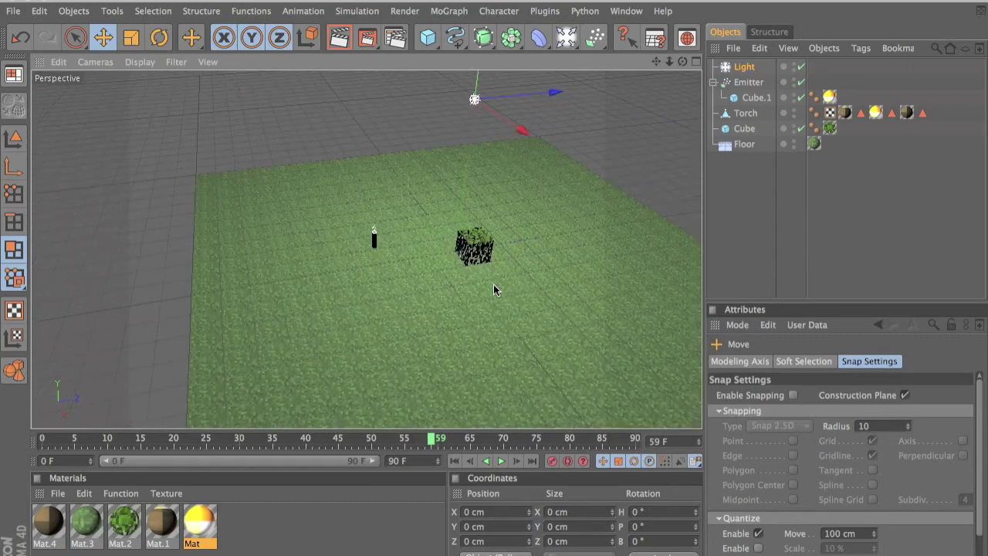
pyautogui.scroll(-3, 444, 272)
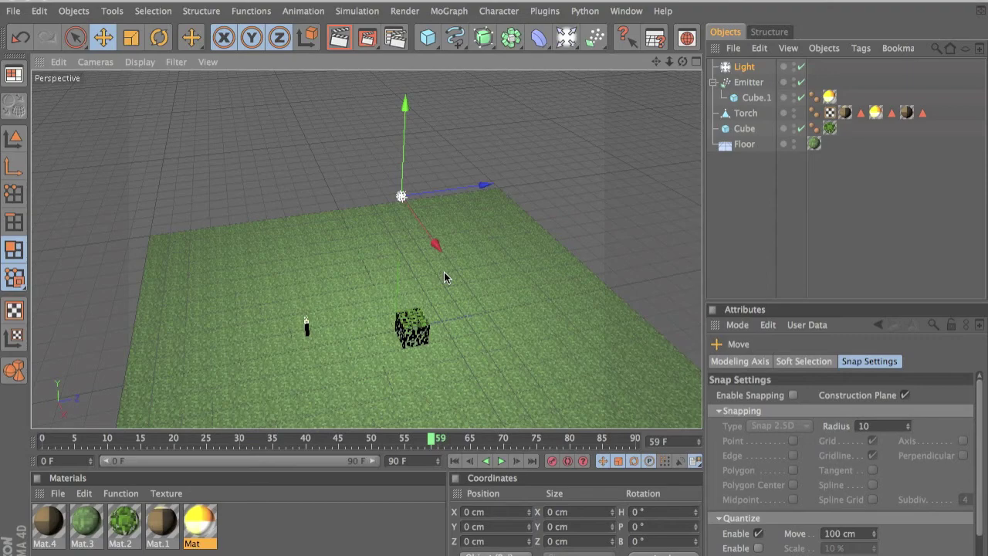
pyautogui.keyDown('alt'); pyautogui.moveTo(444, 275); pyautogui.dragTo(406, 306); pyautogui.keyUp('alt')
pyautogui.scroll(6, 405, 300)
pyautogui.scroll(-8, 404, 301)
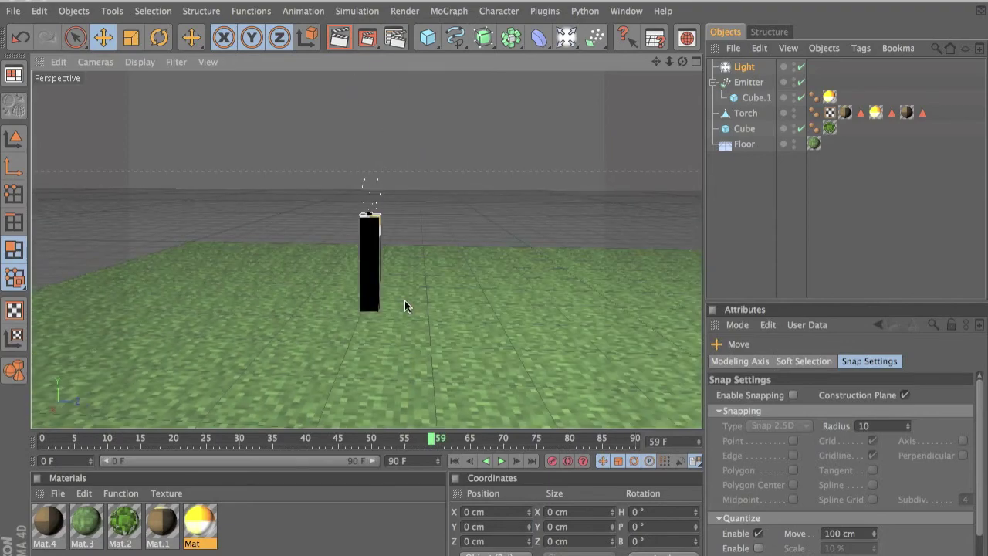
pyautogui.scroll(-5, 496, 288)
pyautogui.keyDown('alt'); pyautogui.moveTo(498, 292); pyautogui.dragTo(516, 259); pyautogui.keyUp('alt')
pyautogui.scroll(5, 516, 259)
pyautogui.keyDown('alt'); pyautogui.moveTo(565, 239); pyautogui.dragTo(562, 215, button='middle'); pyautogui.keyUp('alt')
pyautogui.scroll(2, 562, 214)
pyautogui.scroll(5, 562, 215)
pyautogui.keyDown('alt'); pyautogui.moveTo(562, 215); pyautogui.dragTo(474, 226); pyautogui.keyUp('alt')
pyautogui.scroll(-5, 474, 231)
pyautogui.scroll(3, 474, 231)
pyautogui.scroll(-4, 474, 230)
pyautogui.scroll(3, 474, 230)
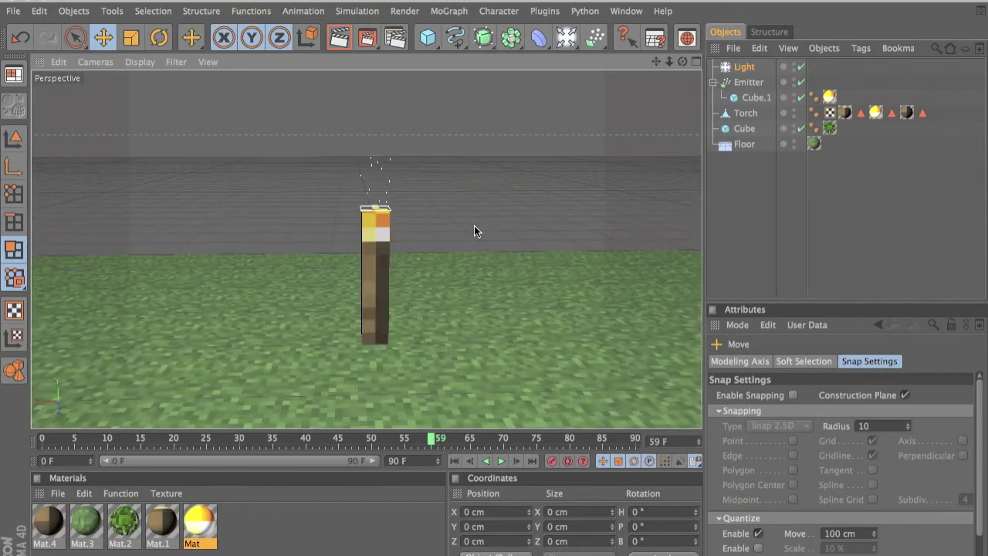
pyautogui.scroll(2, 474, 230)
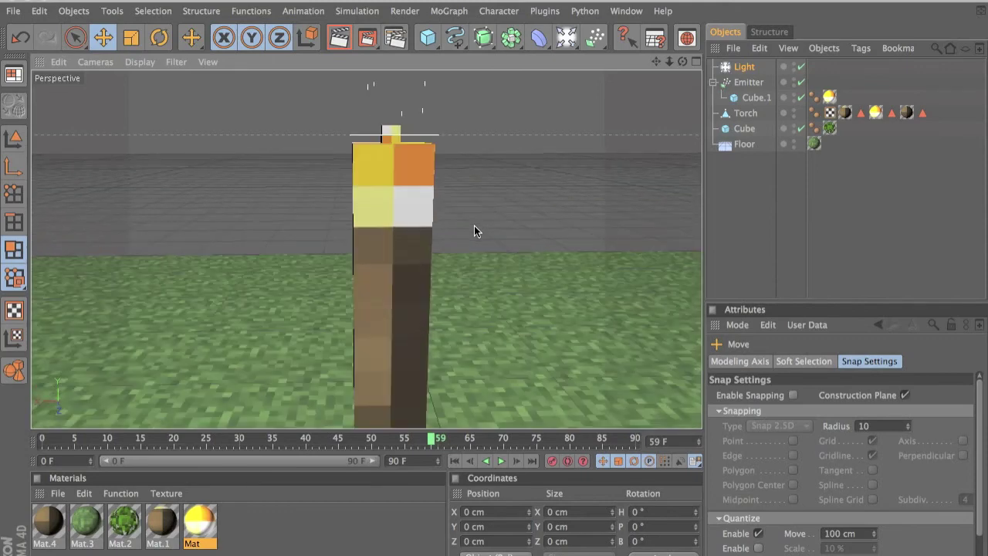
pyautogui.scroll(-3, 474, 231)
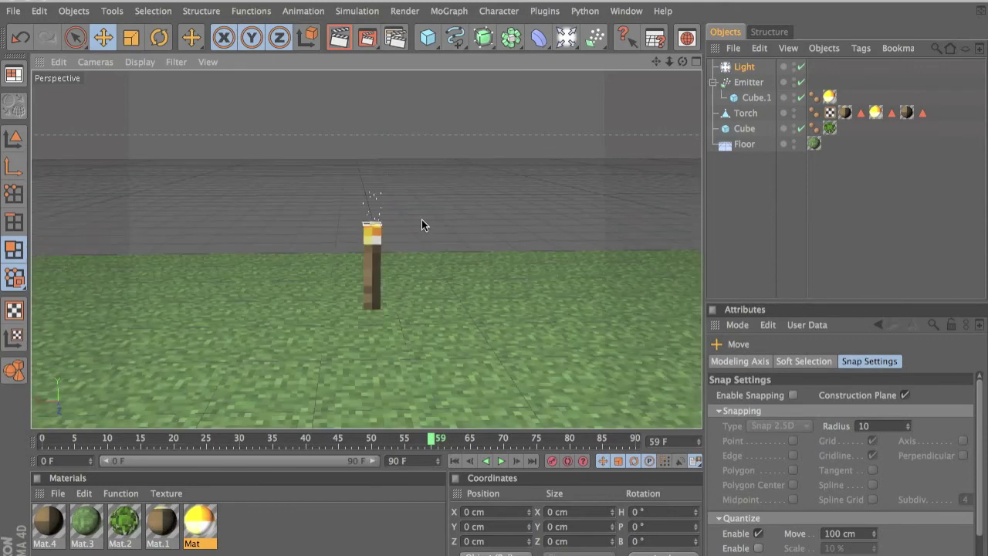
pyautogui.scroll(-6, 422, 222)
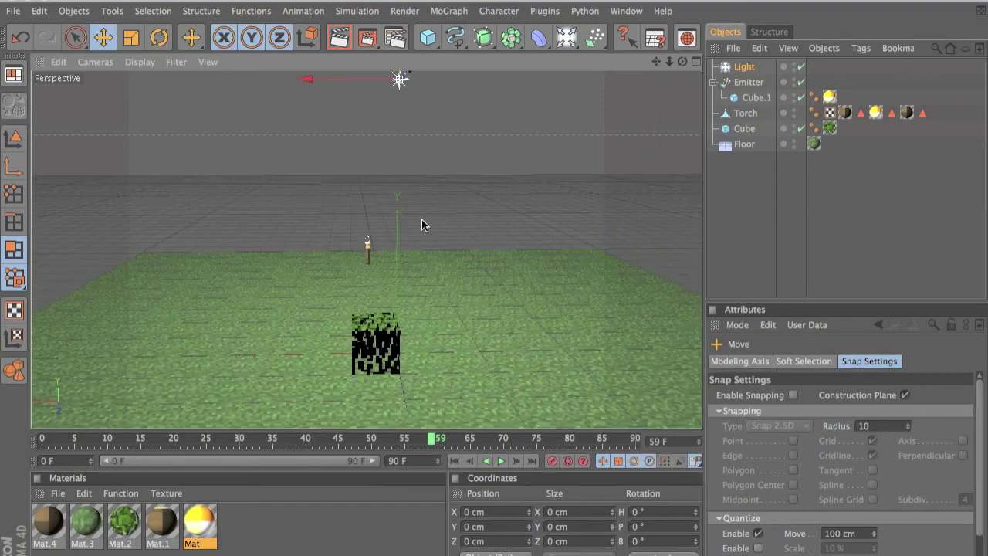
pyautogui.scroll(-5, 436, 91)
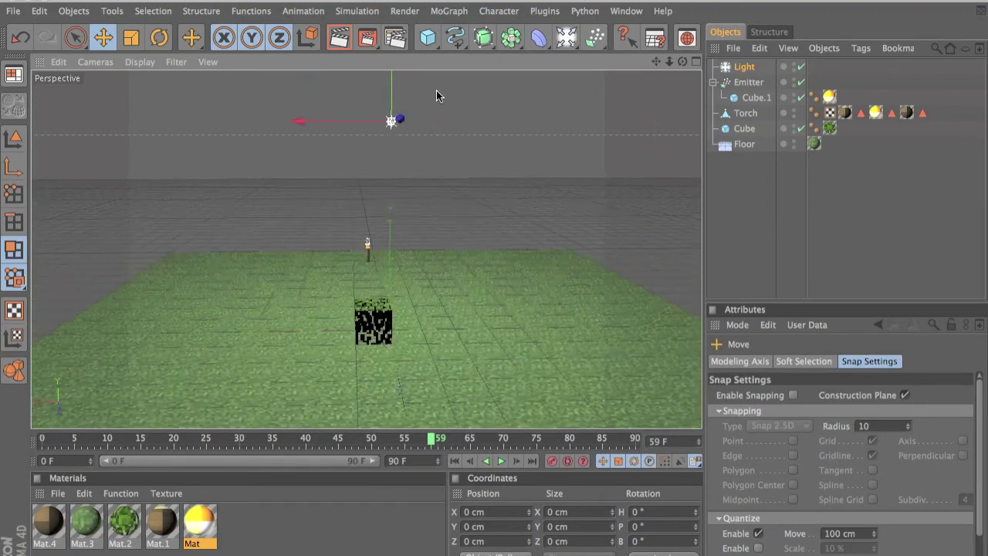
# Examine the lit torch and its particles from a low viewpoint, both close up and from farther away
pyautogui.scroll(8, 437, 91)
pyautogui.scroll(10, 436, 90)
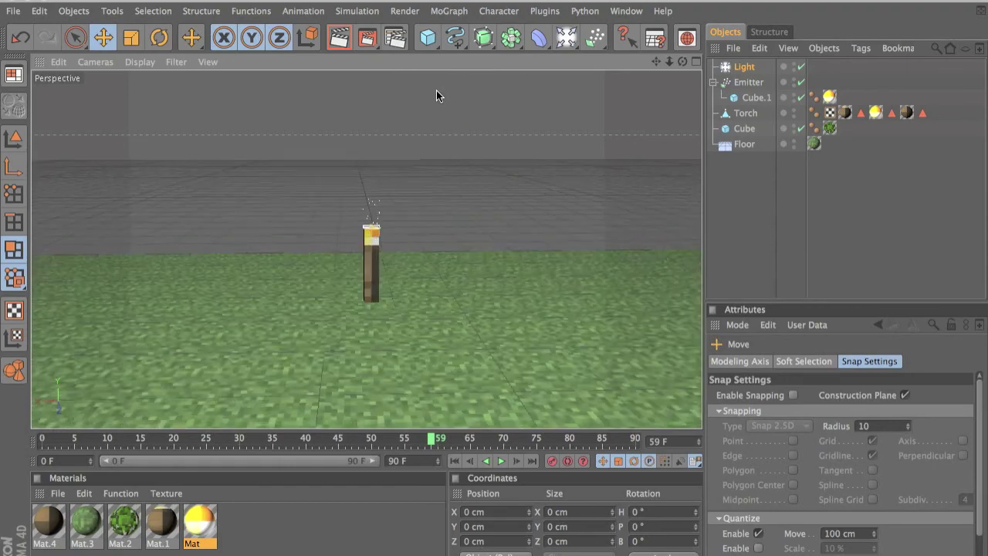
pyautogui.scroll(-8, 497, 286)
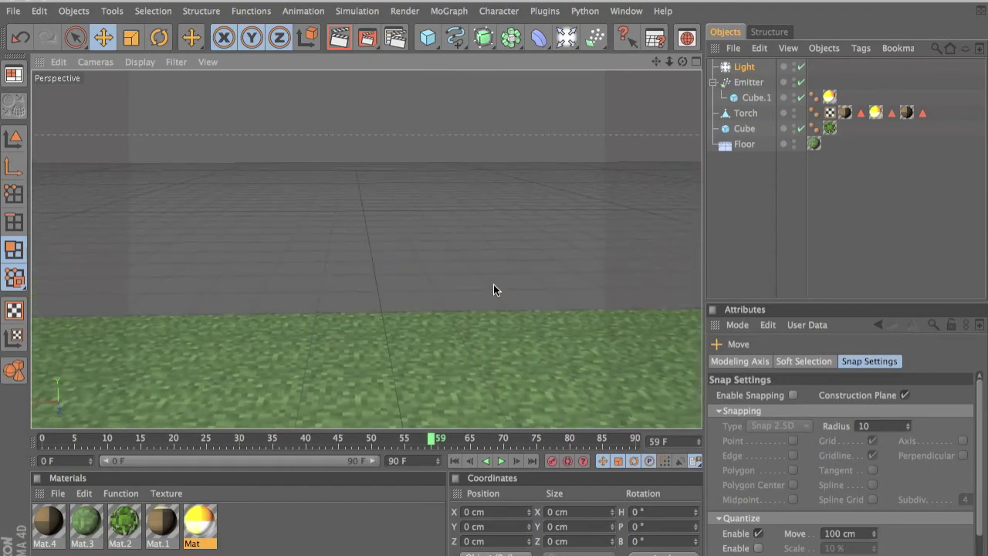
pyautogui.scroll(5, 496, 286)
pyautogui.scroll(-7, 496, 286)
pyautogui.keyDown('alt'); pyautogui.moveTo(496, 289); pyautogui.dragTo(494, 212, button='middle'); pyautogui.keyUp('alt')
pyautogui.scroll(5, 497, 288)
pyautogui.scroll(-5, 496, 289)
pyautogui.keyDown('alt'); pyautogui.moveTo(496, 289); pyautogui.dragTo(458, 273, button='middle'); pyautogui.keyUp('alt')
pyautogui.scroll(5, 460, 275)
pyautogui.scroll(-5, 494, 292)
pyautogui.keyDown('alt'); pyautogui.moveTo(496, 290); pyautogui.dragTo(566, 276); pyautogui.keyUp('alt')
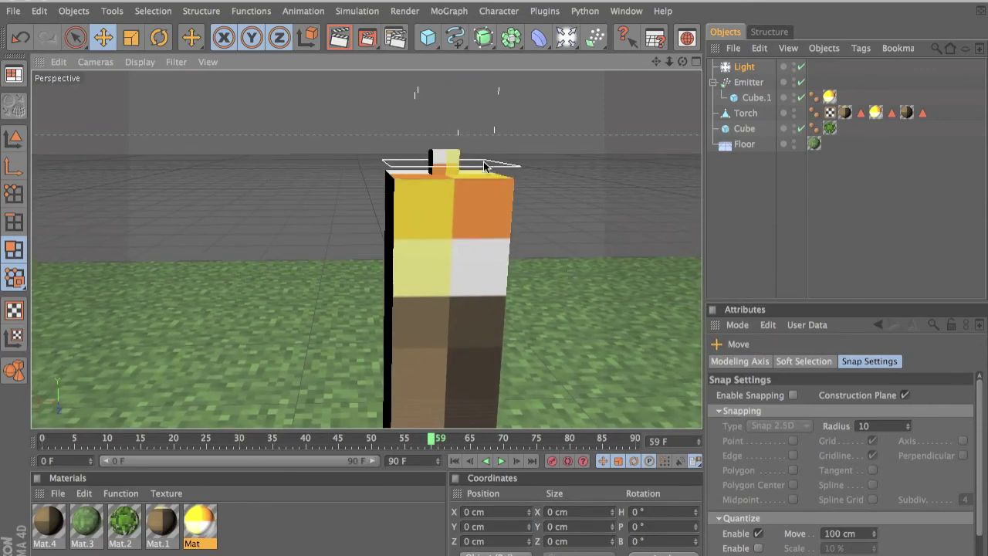
pyautogui.scroll(-3, 483, 163)
pyautogui.keyDown('alt'); pyautogui.moveTo(496, 290); pyautogui.dragTo(495, 257); pyautogui.keyUp('alt')
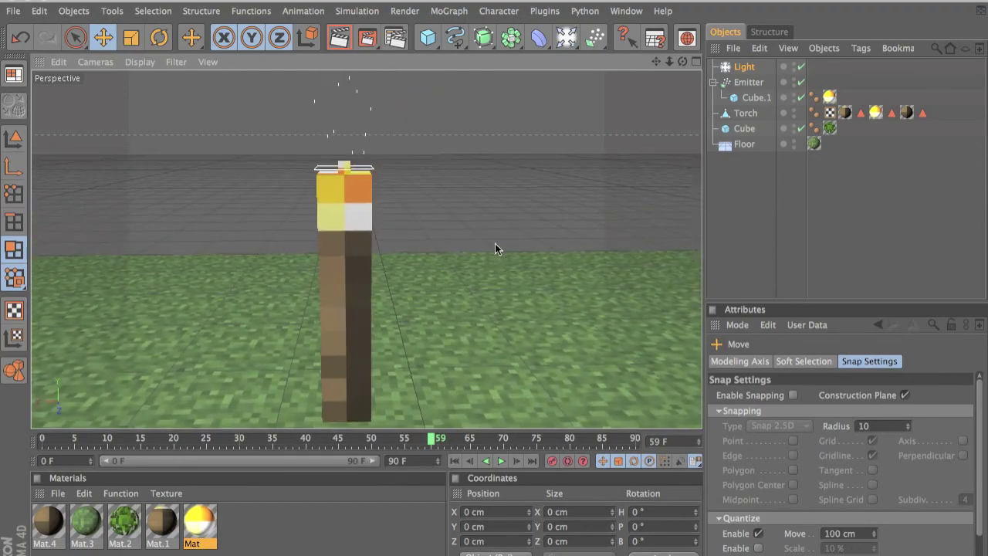